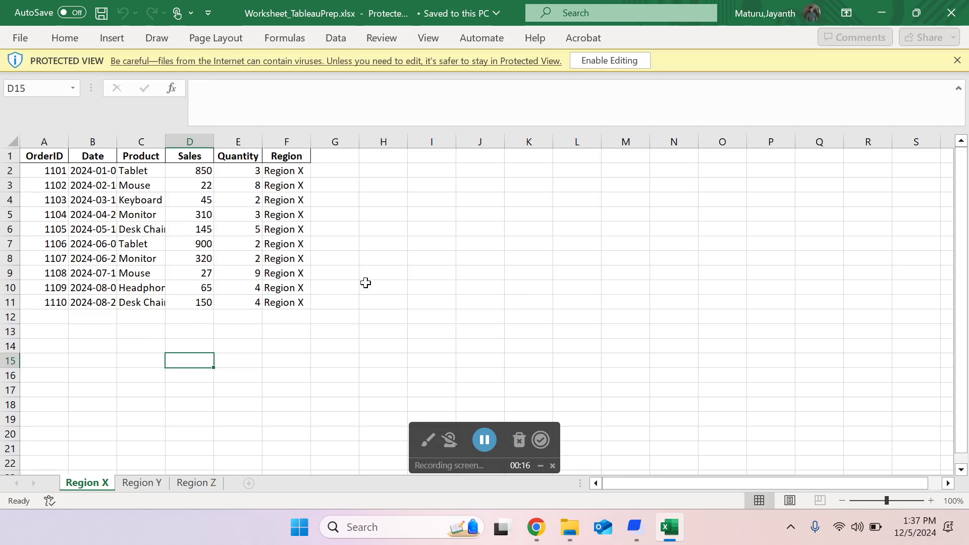
Enable editing for the workbook and autofit the Date column on the Region X sheet
left_click(613, 59)
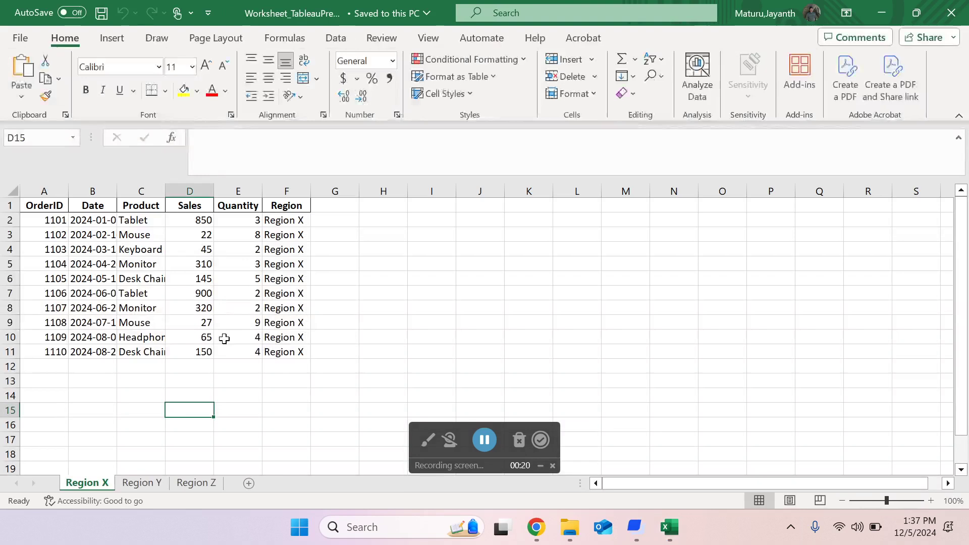
left_click(33, 207)
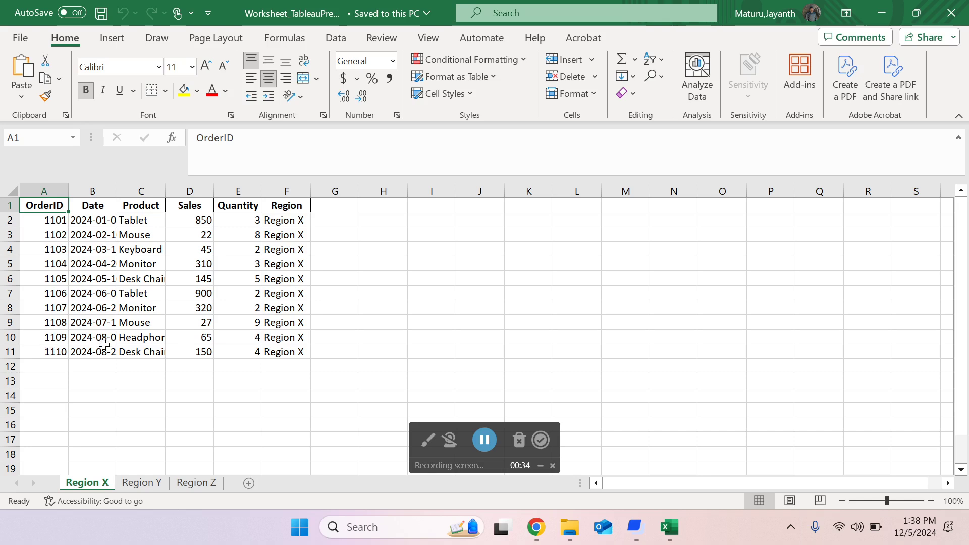
double_click(117, 191)
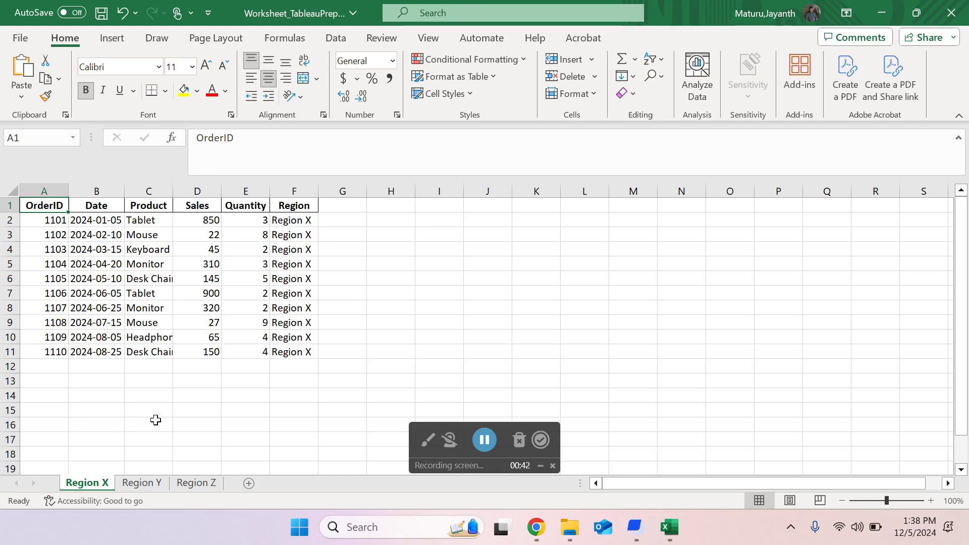
Compare the column headers across the Region X, Region Y and Region Z sheets, especially the Sales and Region columns
left_click(143, 485)
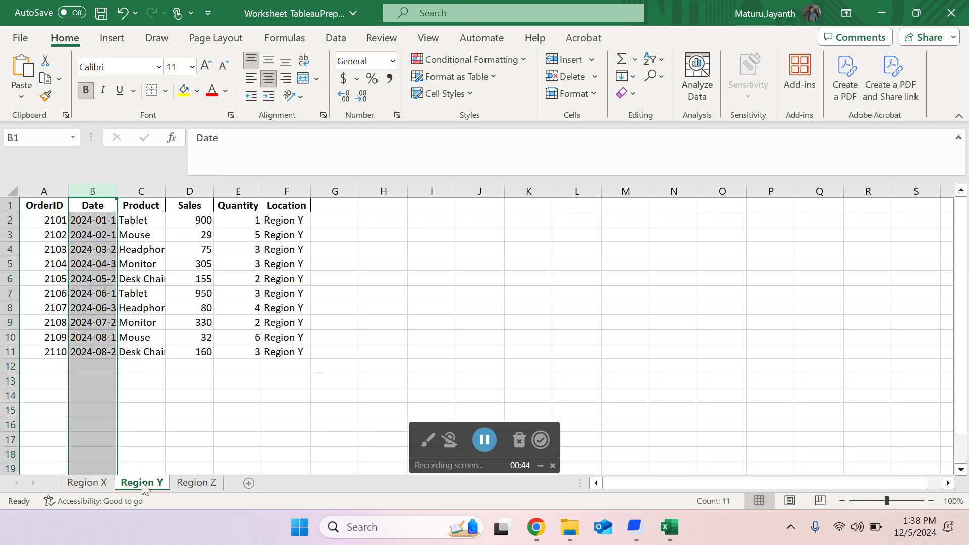
left_click(37, 207)
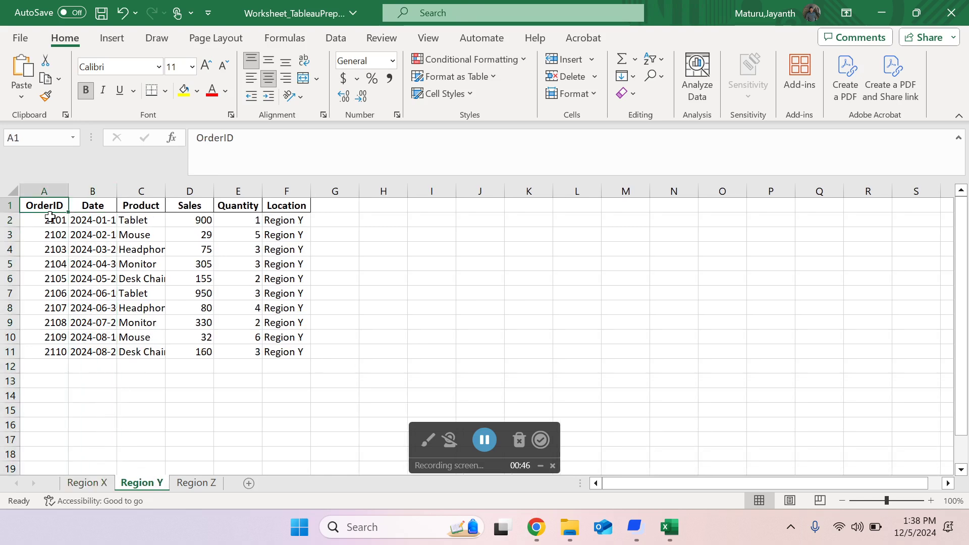
left_click(289, 206)
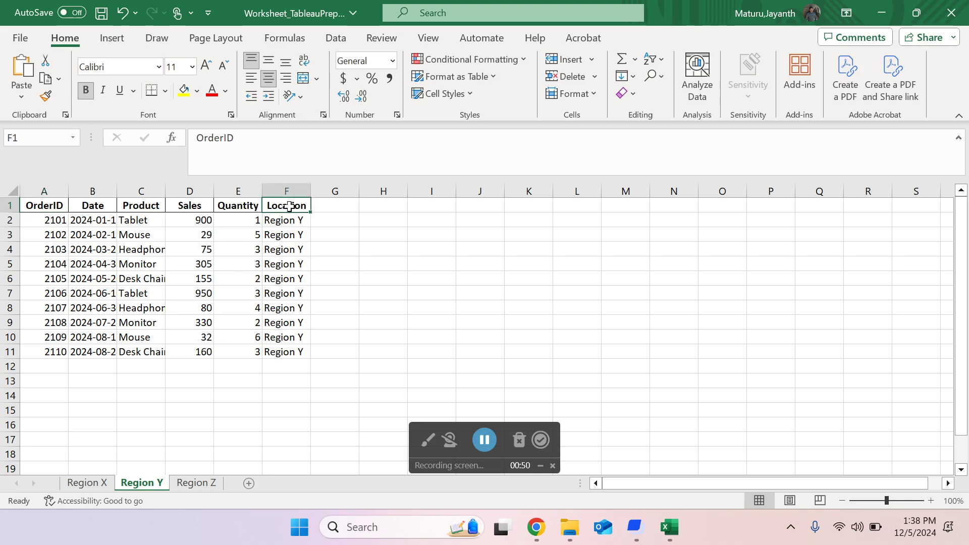
left_click(88, 487)
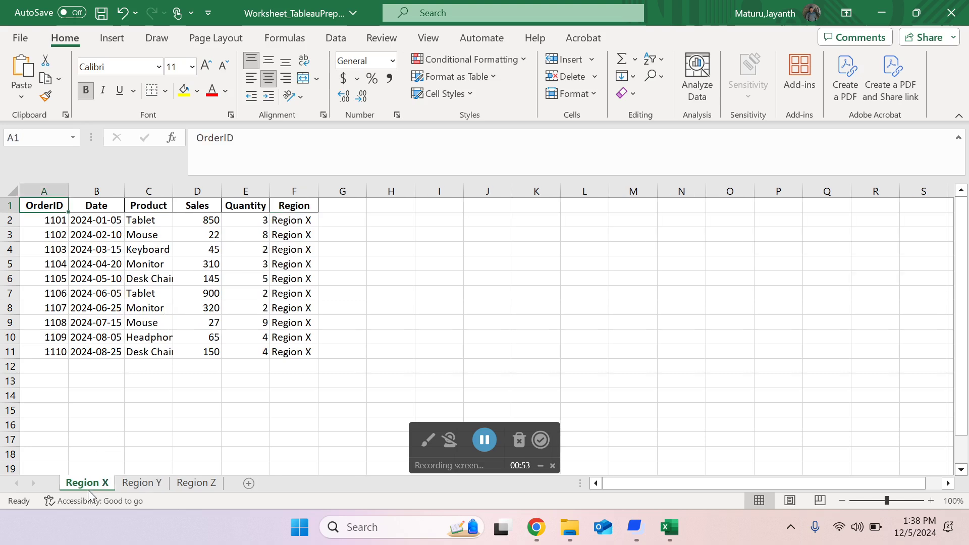
left_click(300, 203)
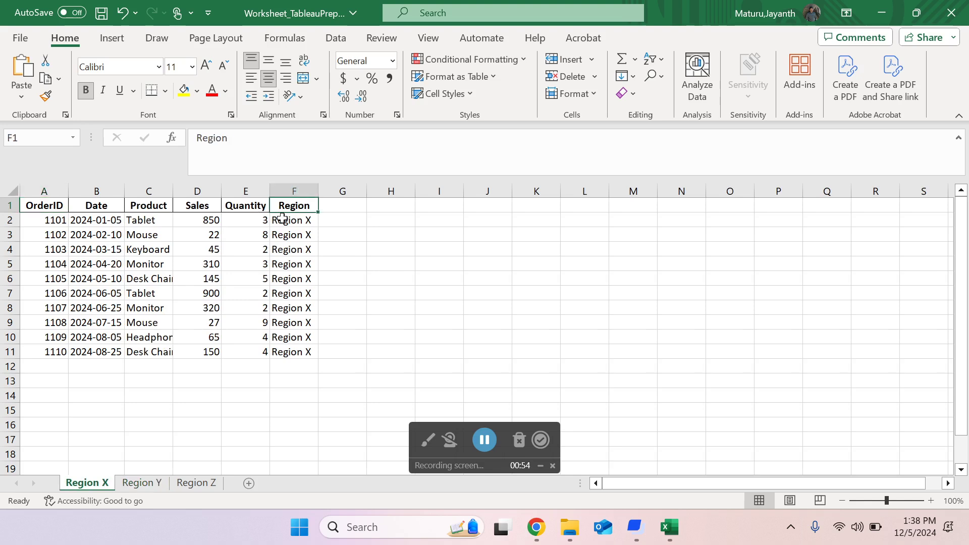
left_click(143, 486)
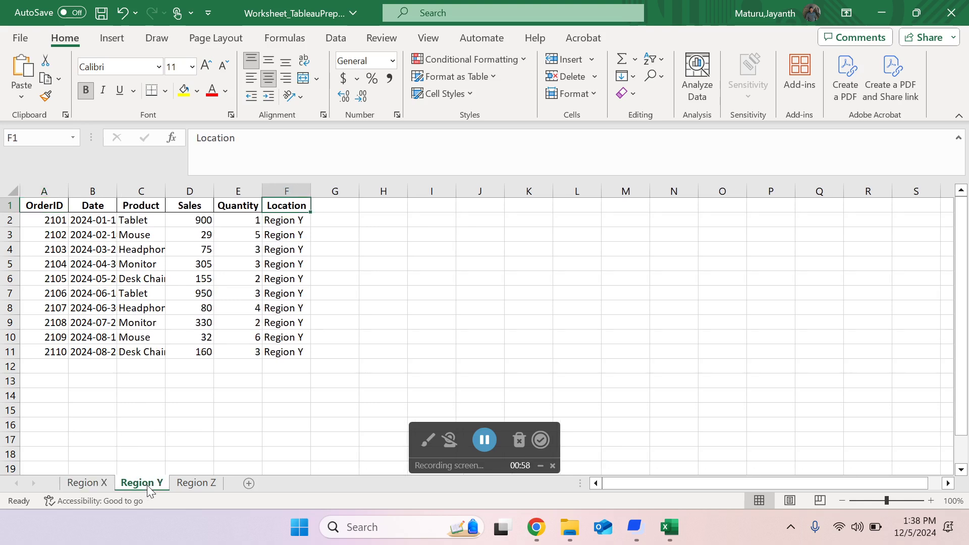
left_click(196, 486)
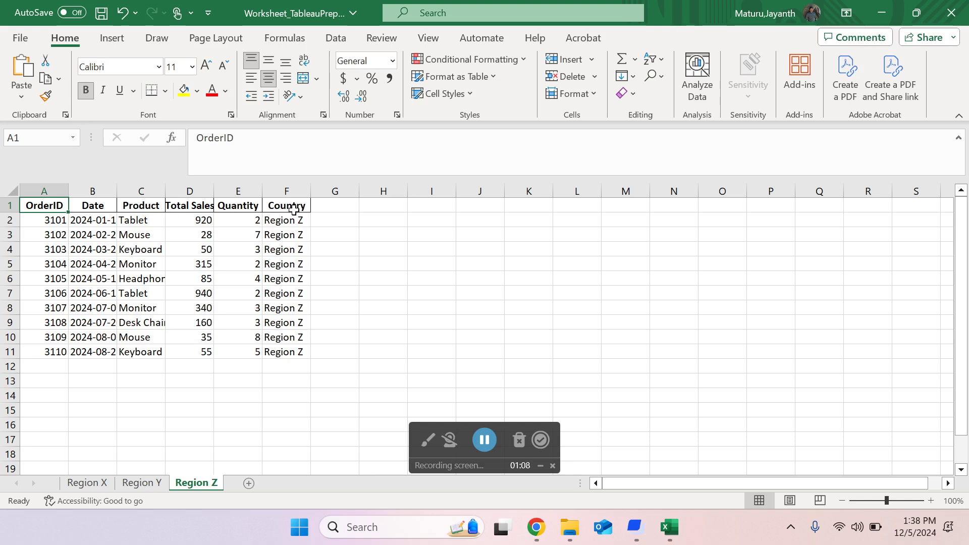
left_click(143, 486)
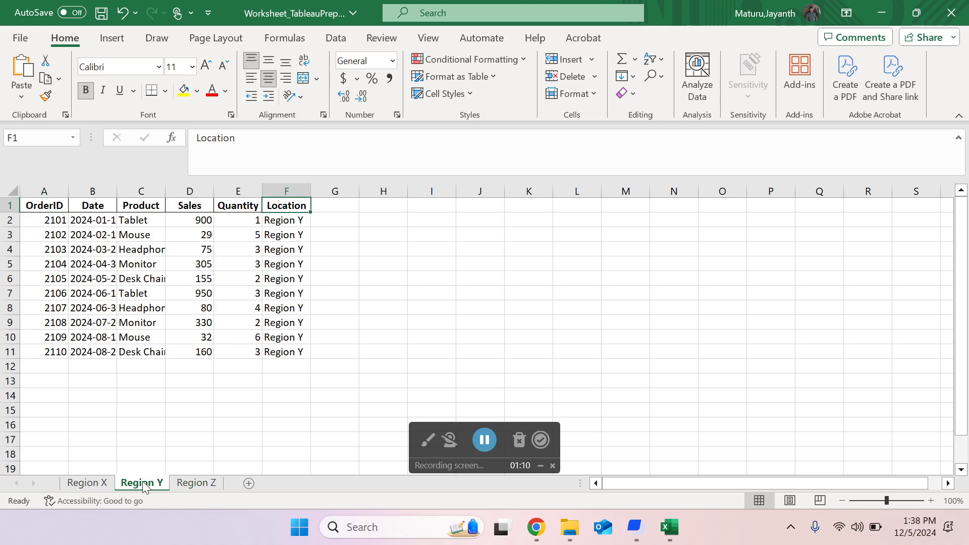
left_click(91, 483)
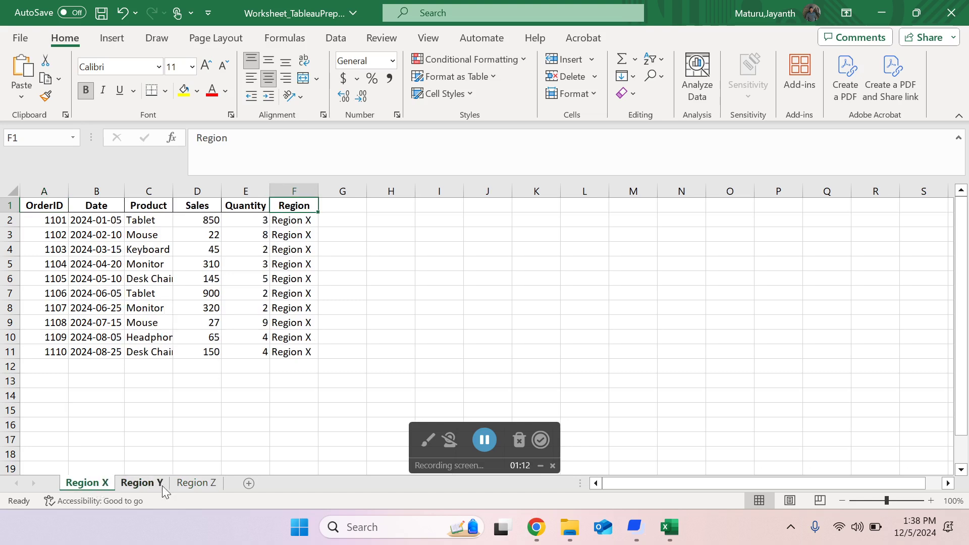
left_click(195, 485)
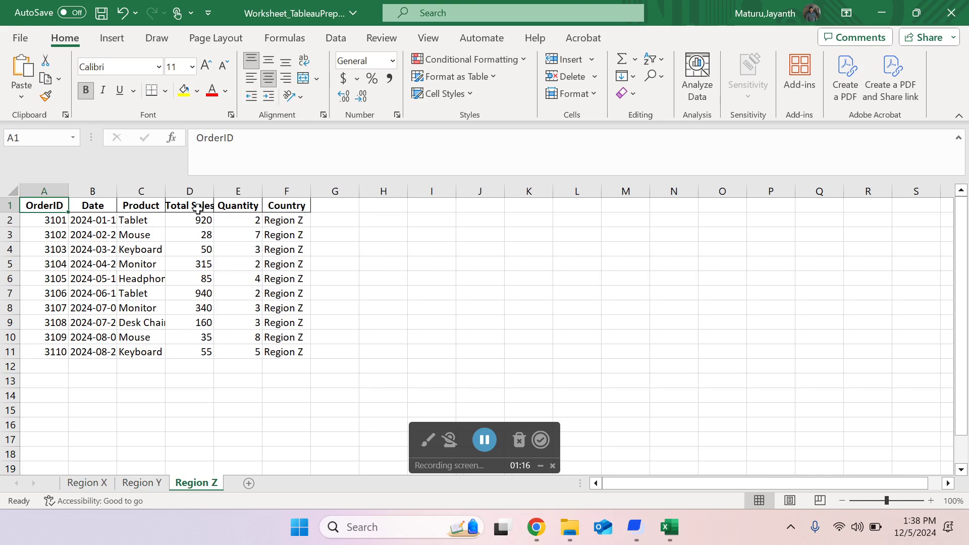
left_click(147, 481)
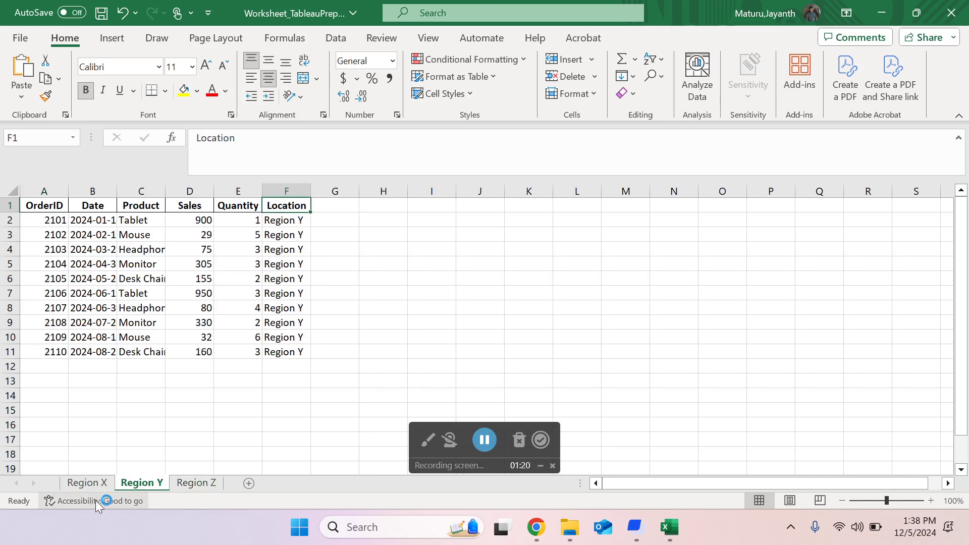
left_click(93, 483)
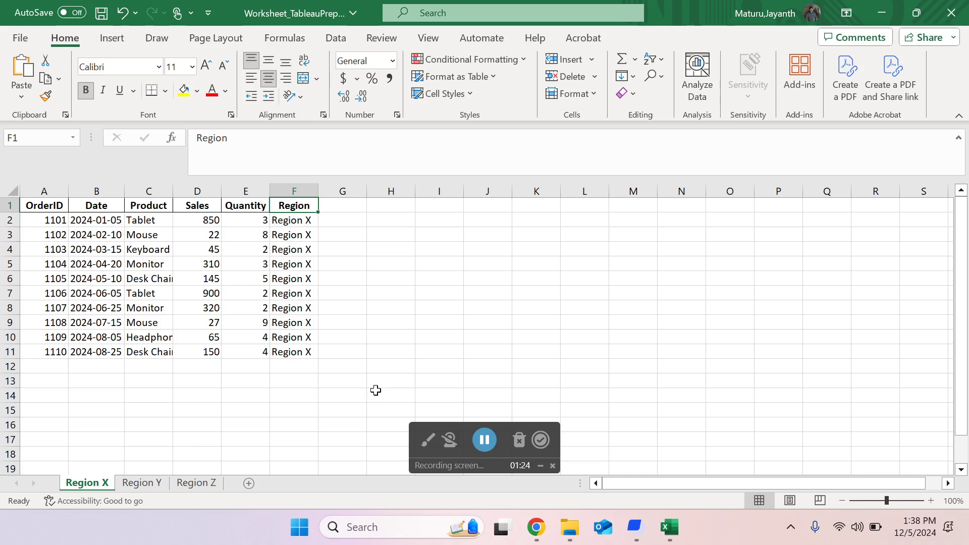
Examine the data rows and extent of the Region X table, and review the records on Region Y and Region Z
left_click(371, 318)
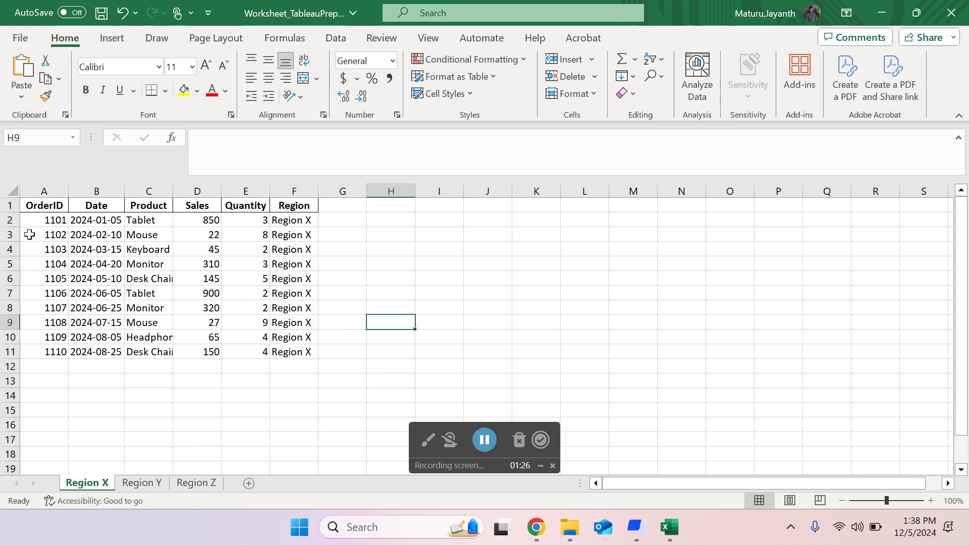
left_click_drag(34, 218, 308, 347)
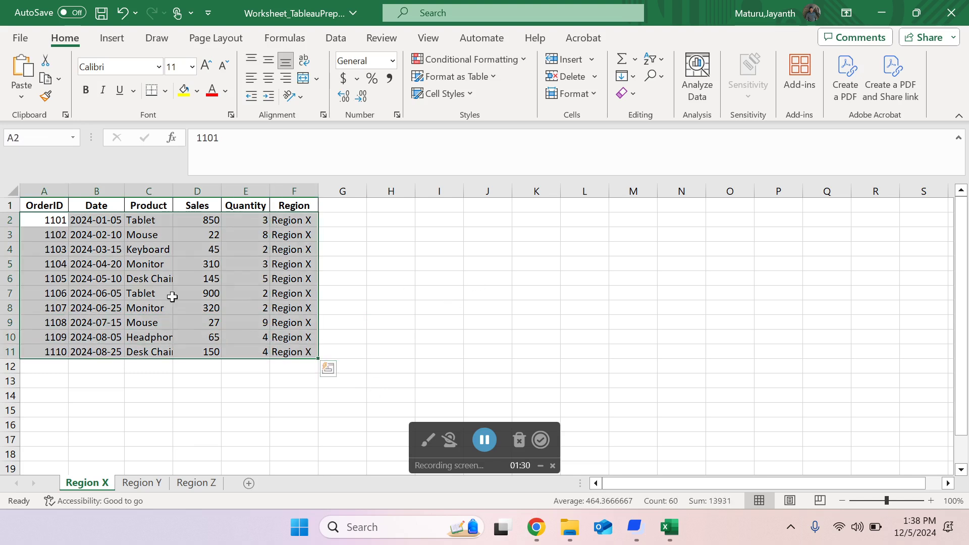
left_click(142, 483)
left_click(197, 484)
left_click(87, 484)
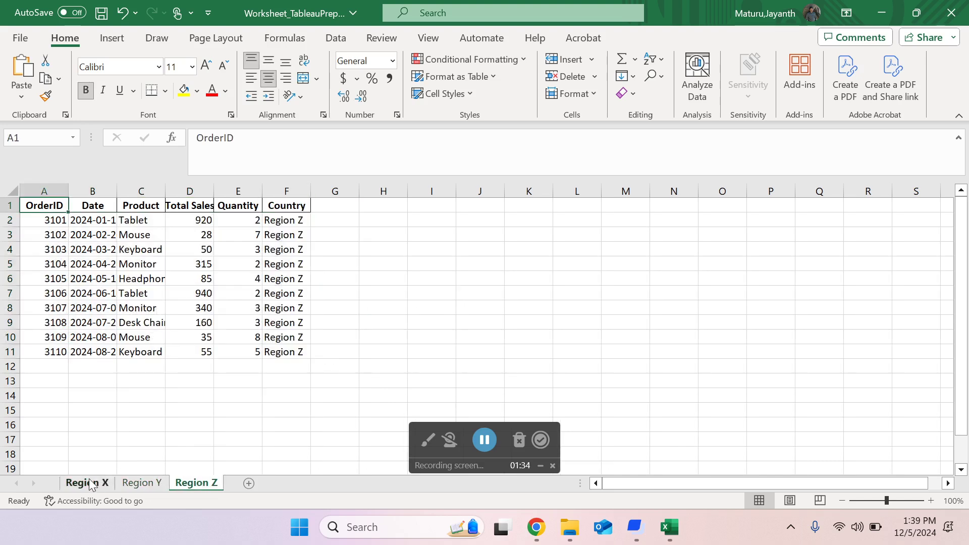
left_click(391, 219)
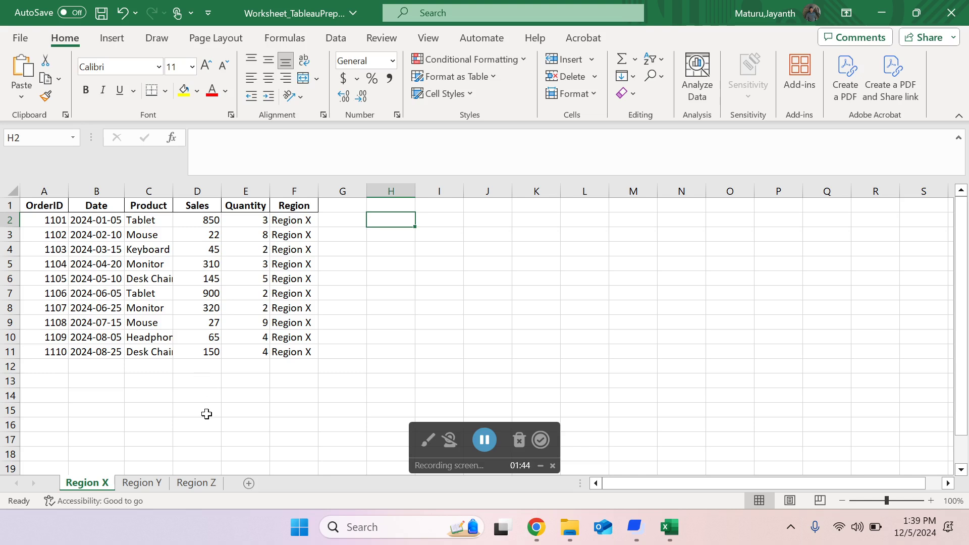
scroll(206, 414, "down", 15)
scroll(206, 414, "down", 20)
scroll(207, 414, "up", 20)
left_click(335, 336)
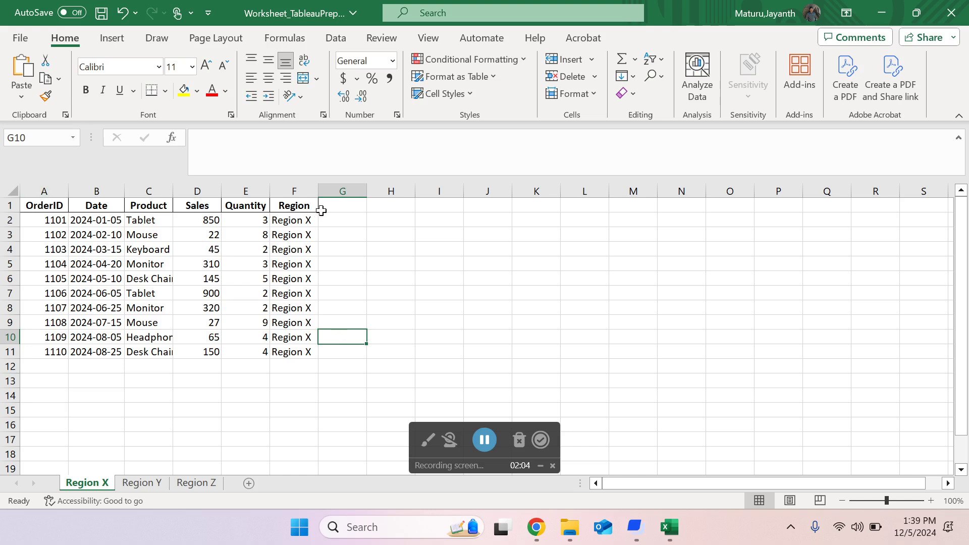
left_click(147, 483)
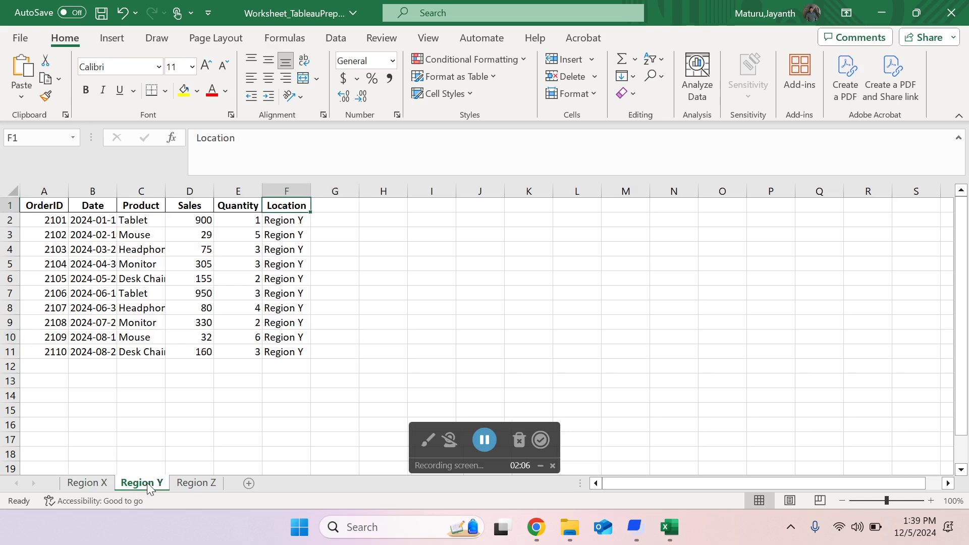
left_click(196, 484)
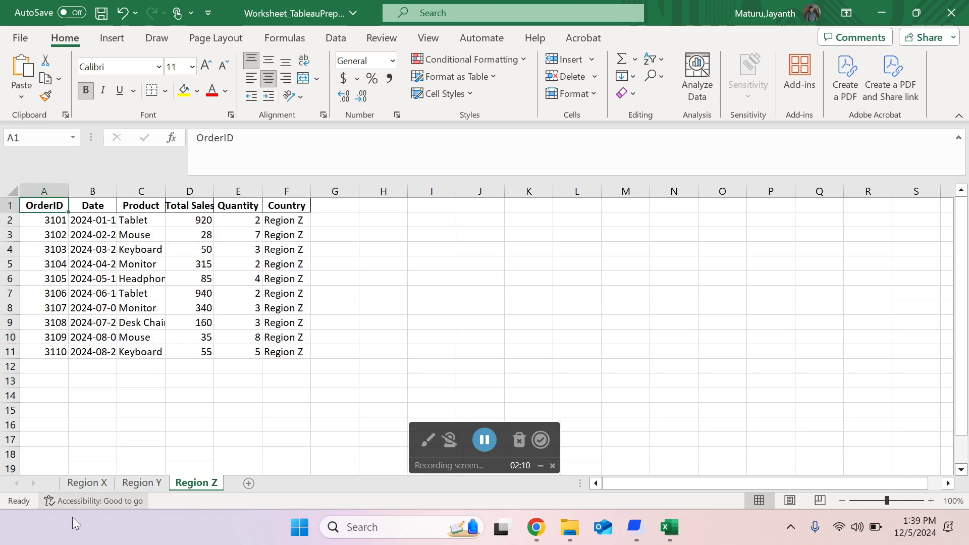
left_click(93, 485)
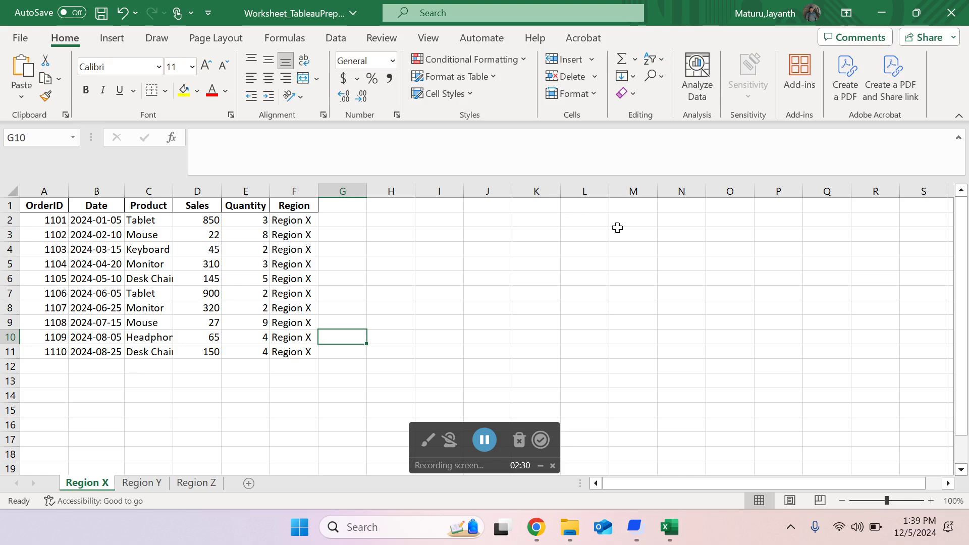
Launch Tableau Prep Builder 2024.2 and start a new data connection
left_click(361, 527)
type("tab")
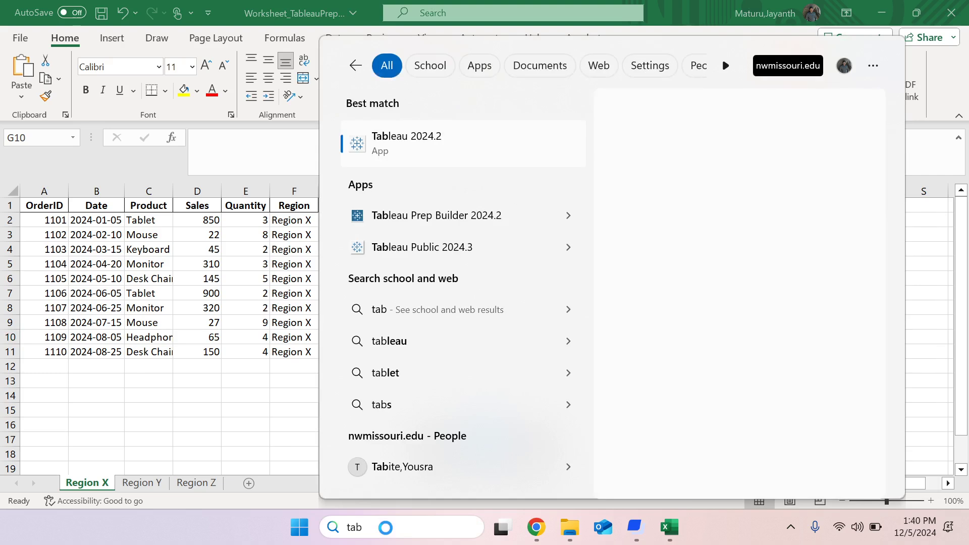
type("lea")
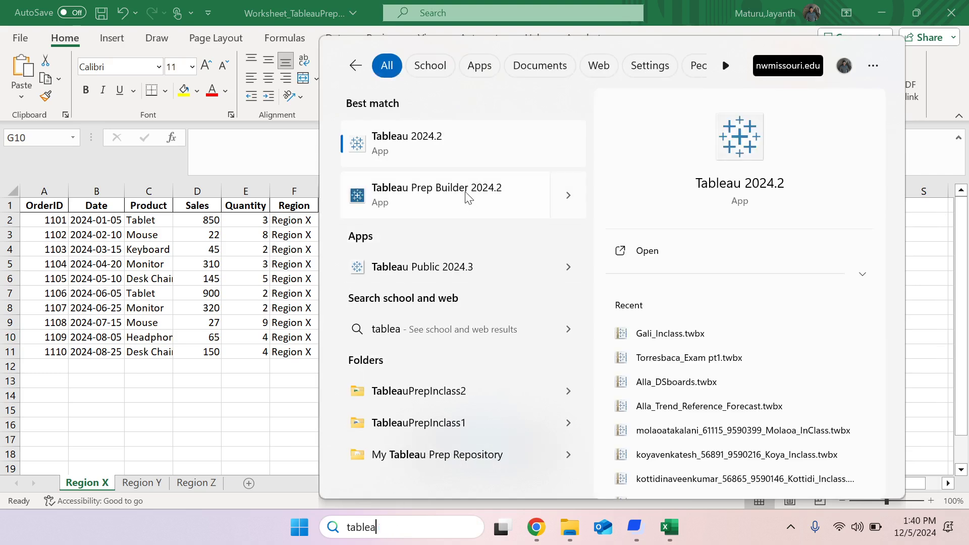
left_click(465, 192)
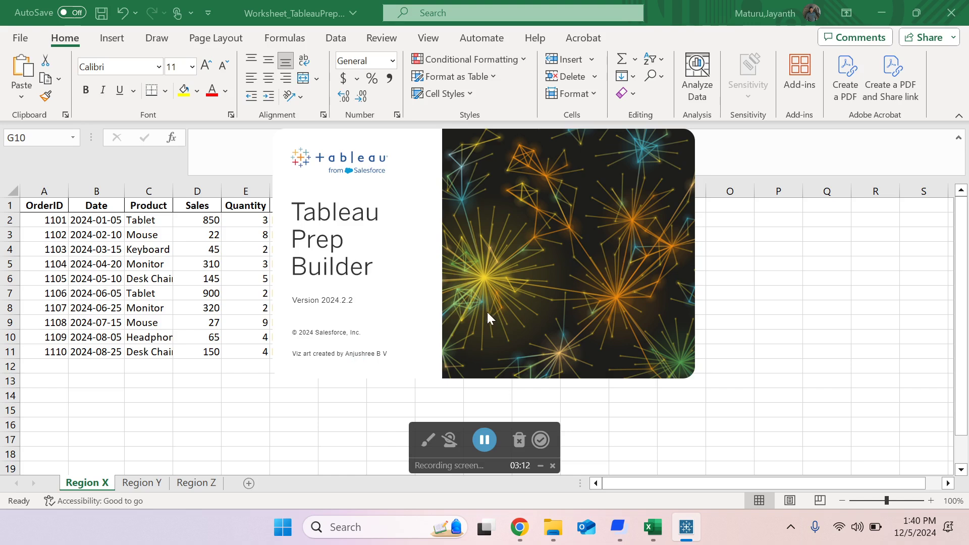
left_click(686, 530)
left_click(686, 530)
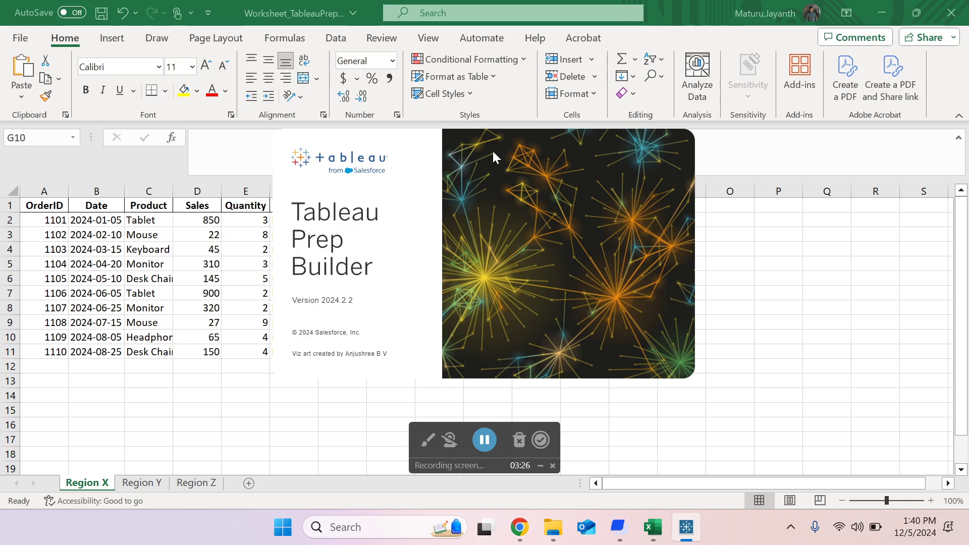
left_click(699, 535)
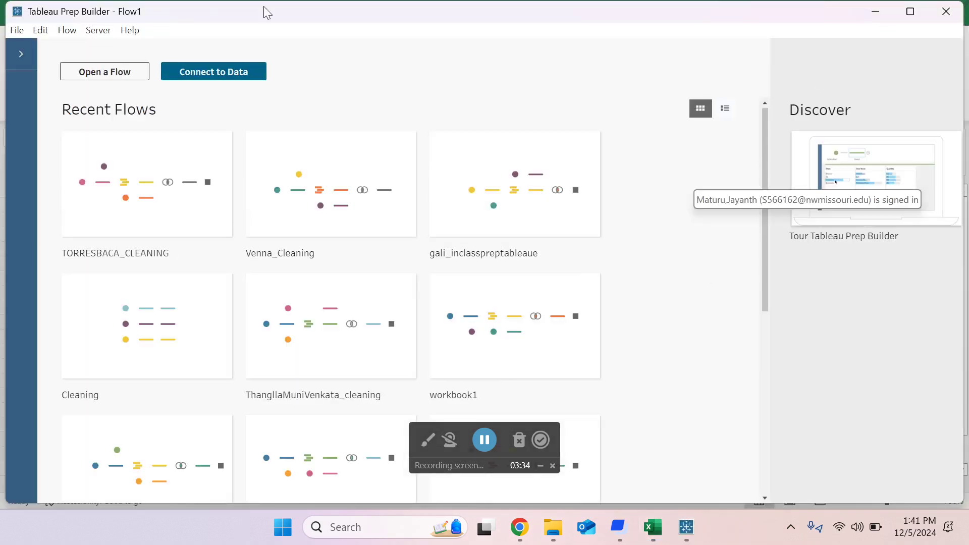
mouse_move(415, 22)
left_mouse_down()
mouse_move(396, 27)
mouse_move(408, 26)
left_mouse_up()
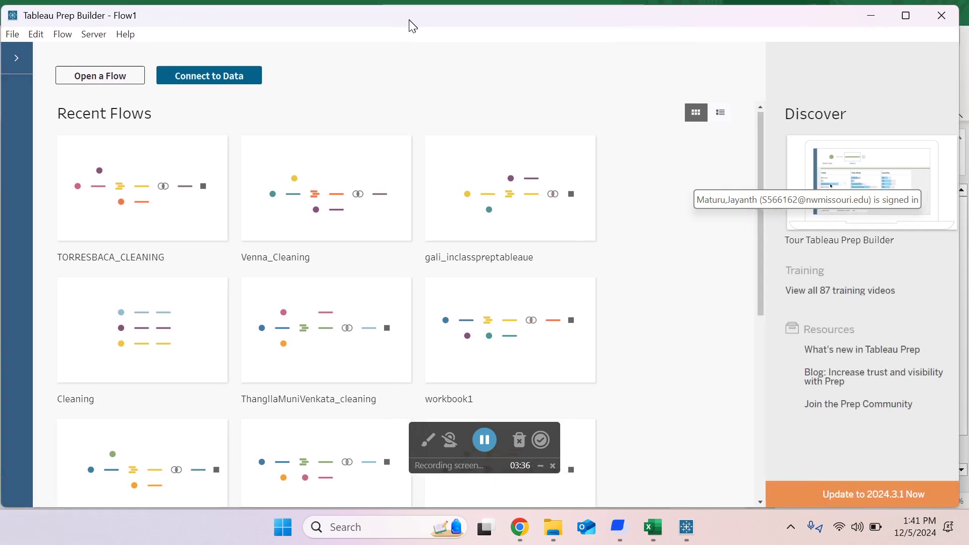
left_click(222, 82)
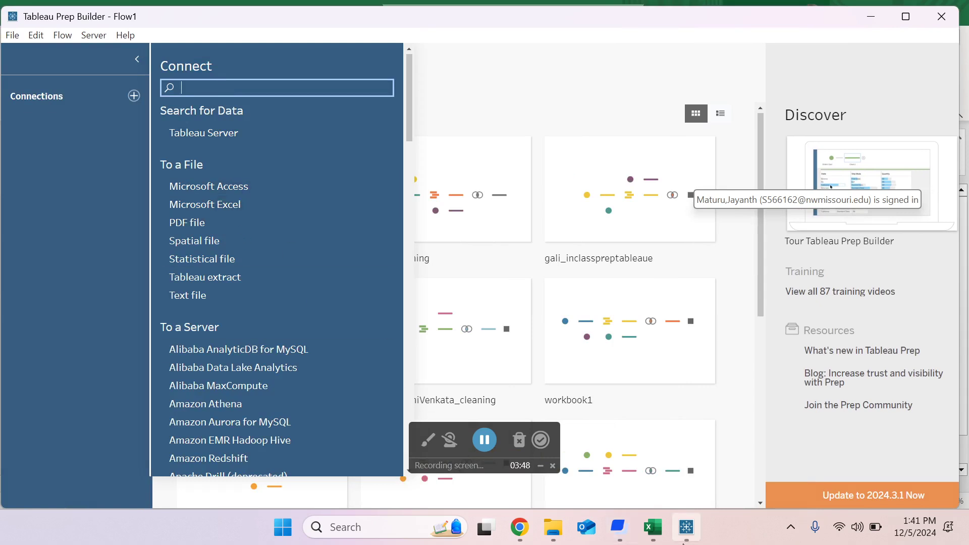
Switch back to Excel and close the Worksheet_TableauPrep.xlsx workbook
left_click(653, 527)
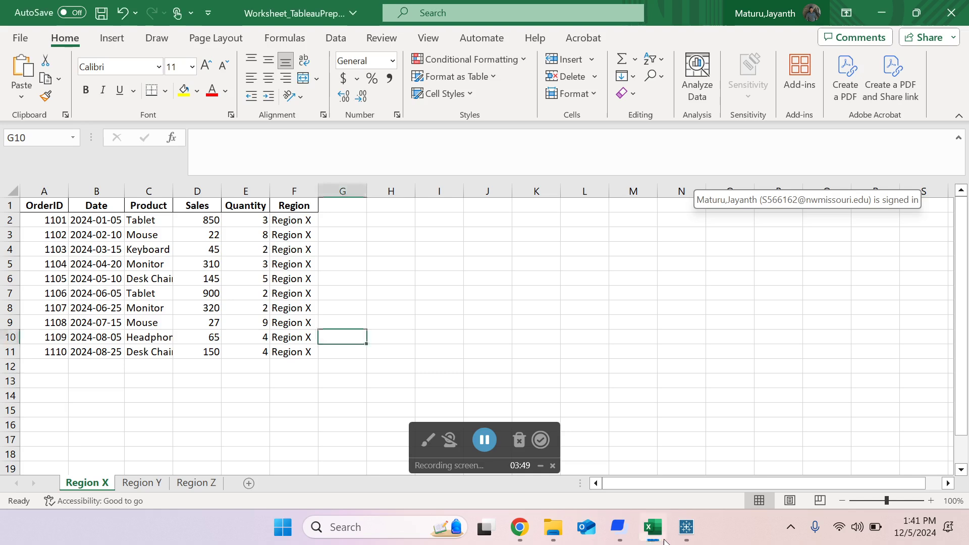
left_click(951, 14)
left_click(501, 283)
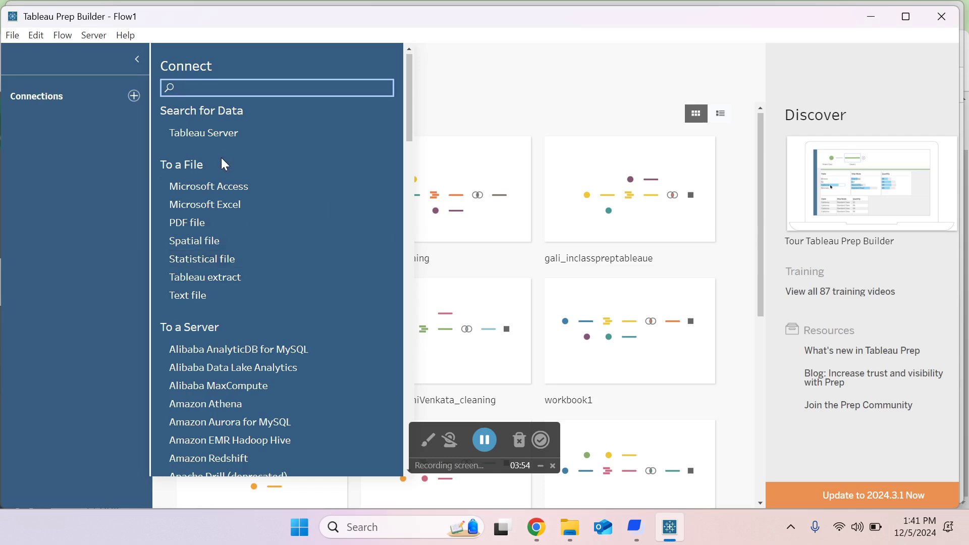
Connect the flow to the Microsoft Excel file Worksheet_TableauPrep.xlsx
left_click(222, 209)
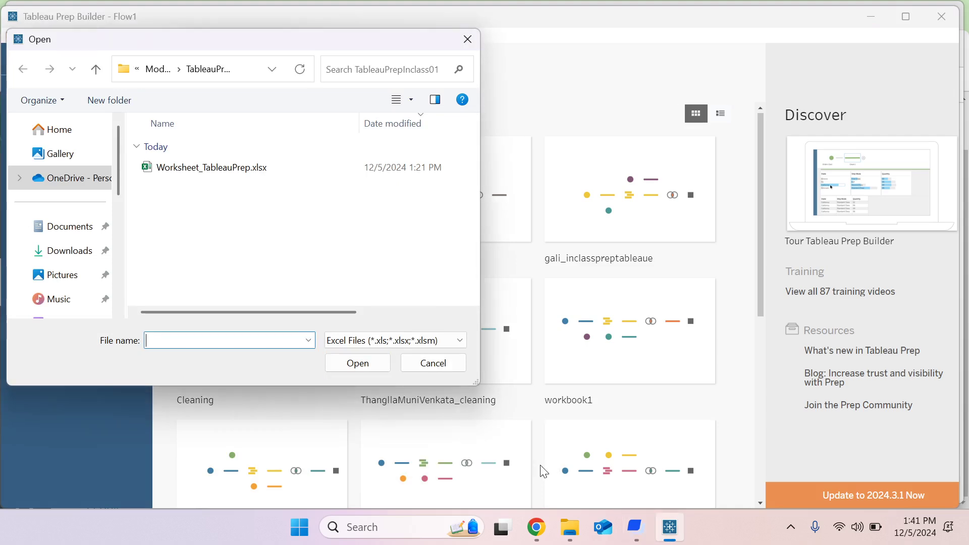
left_click(235, 168)
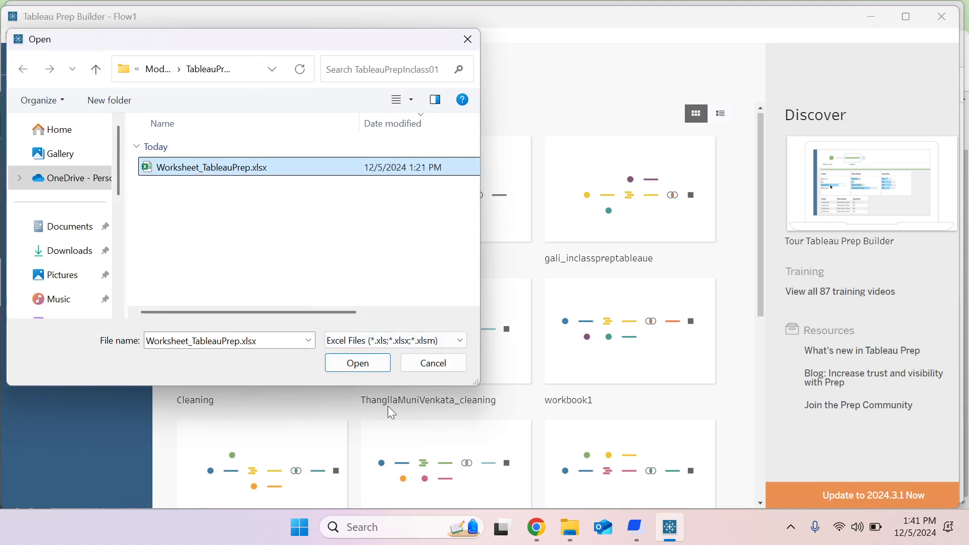
left_click(358, 363)
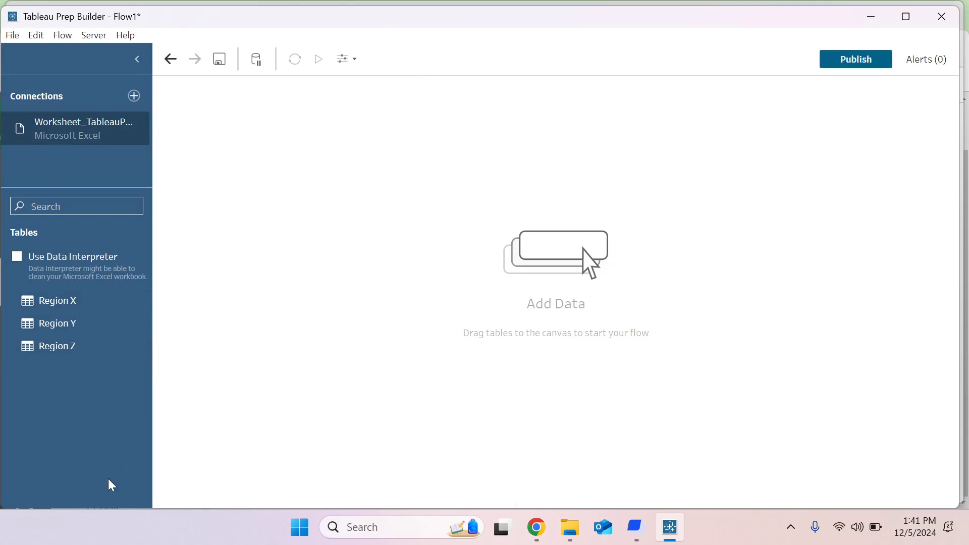
Add the Region X table to the flow canvas and view its field list and data preview
left_click_drag(48, 303, 291, 150)
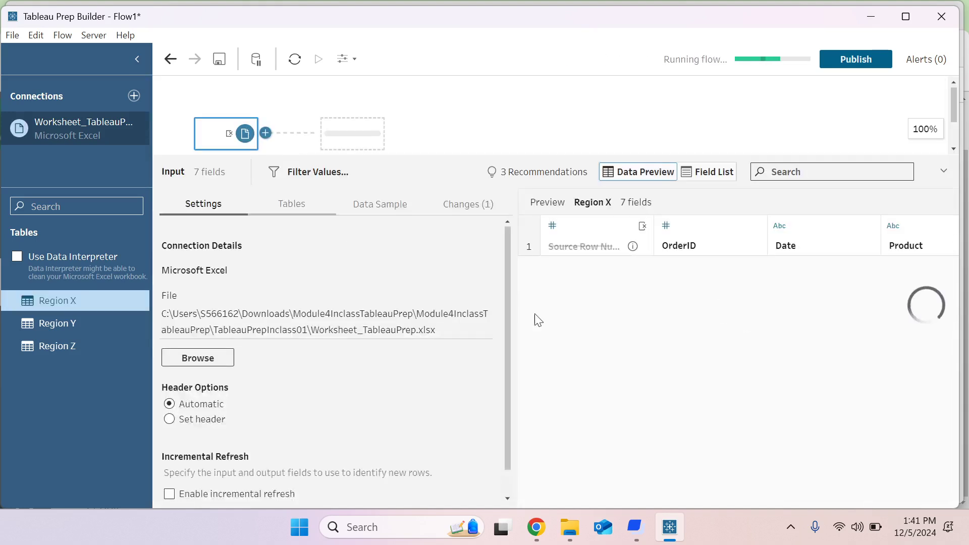
left_click(704, 171)
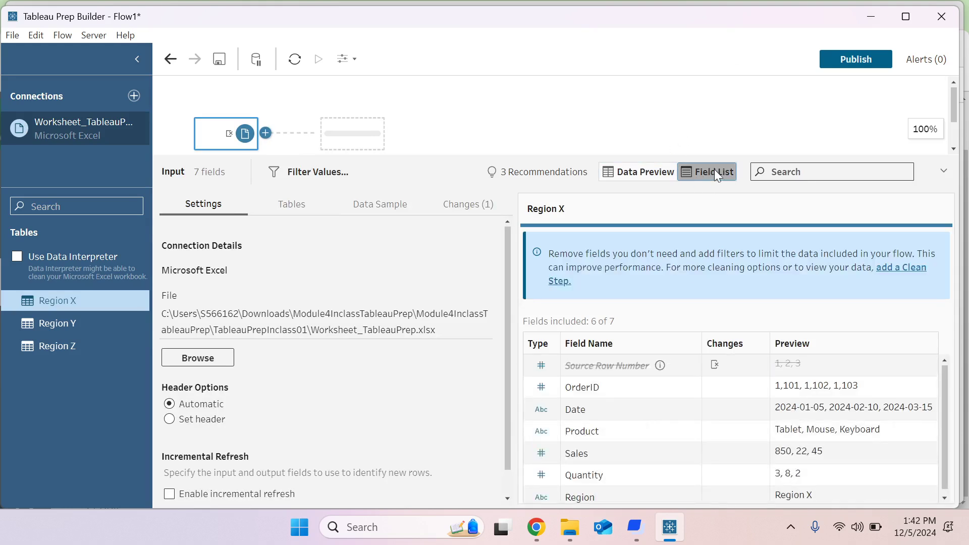
scroll(659, 432, "down", 1)
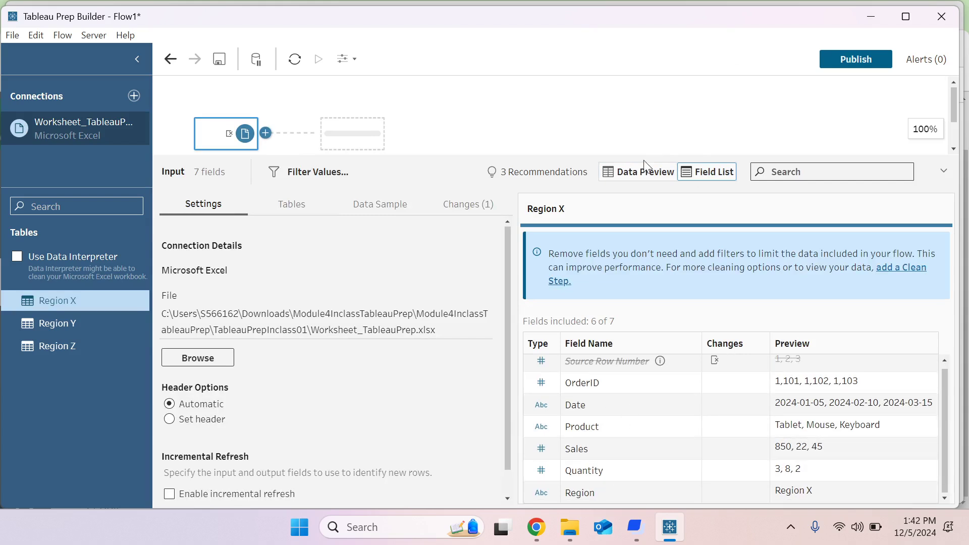
left_click(640, 175)
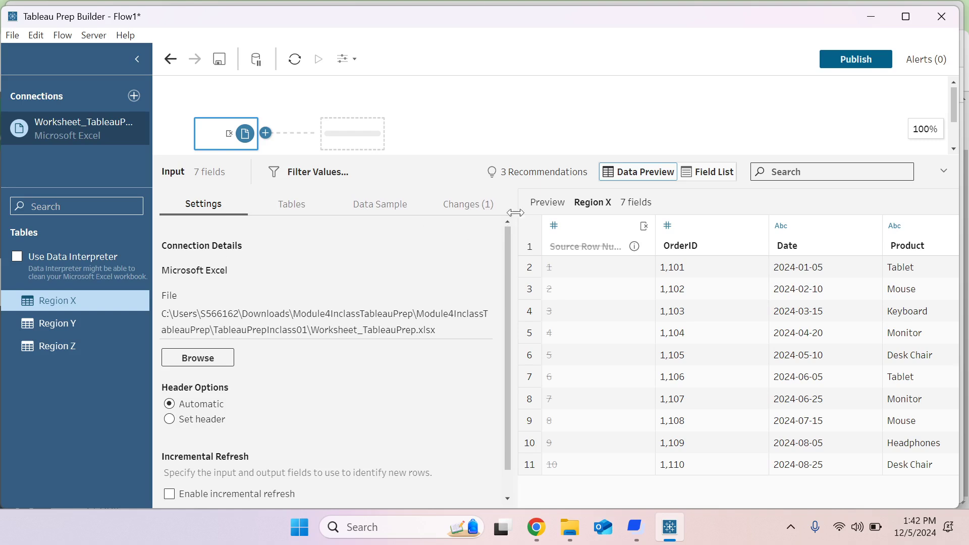
Widen the data preview and examine all of Region X's columns, from OrderID through Region
left_click_drag(520, 222, 477, 225)
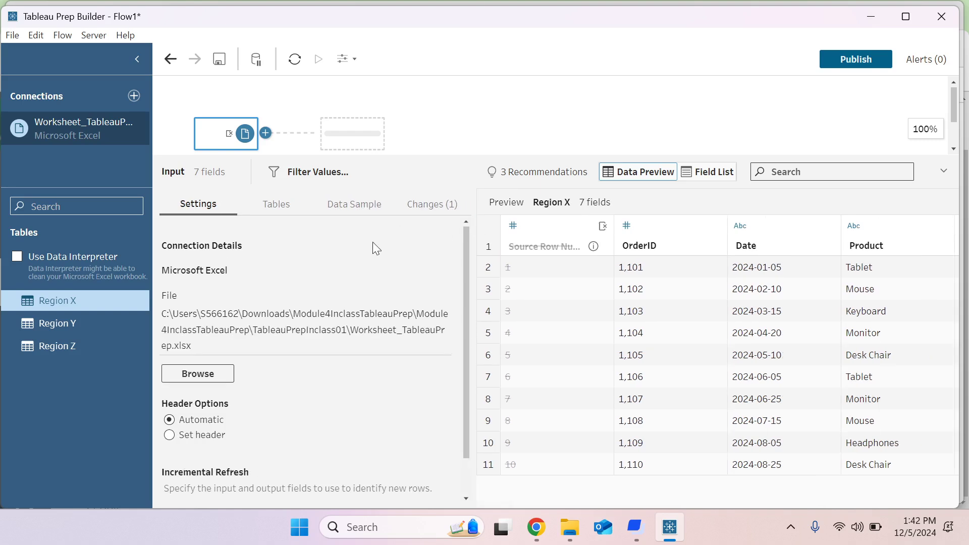
scroll(609, 335, "right", 3)
scroll(609, 335, "right", 3)
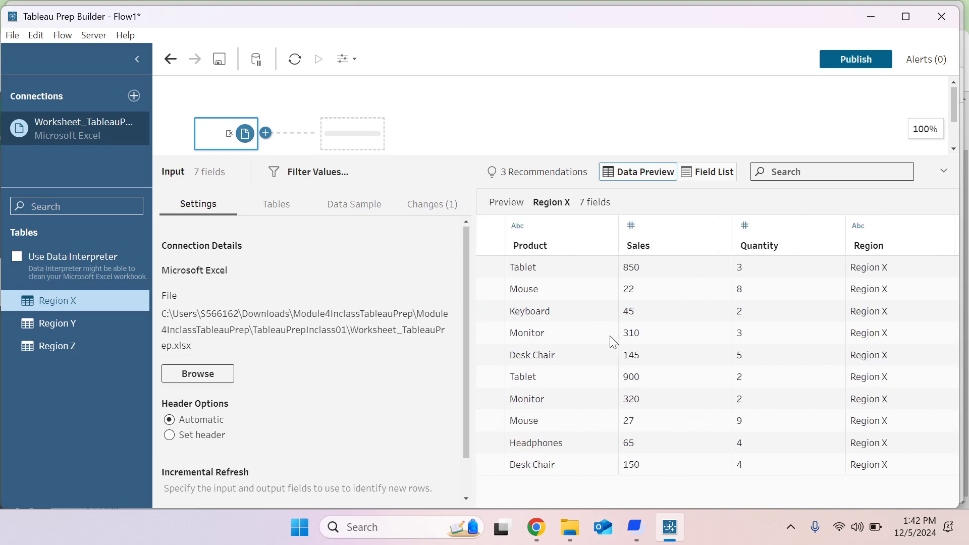
scroll(610, 335, "left", 5)
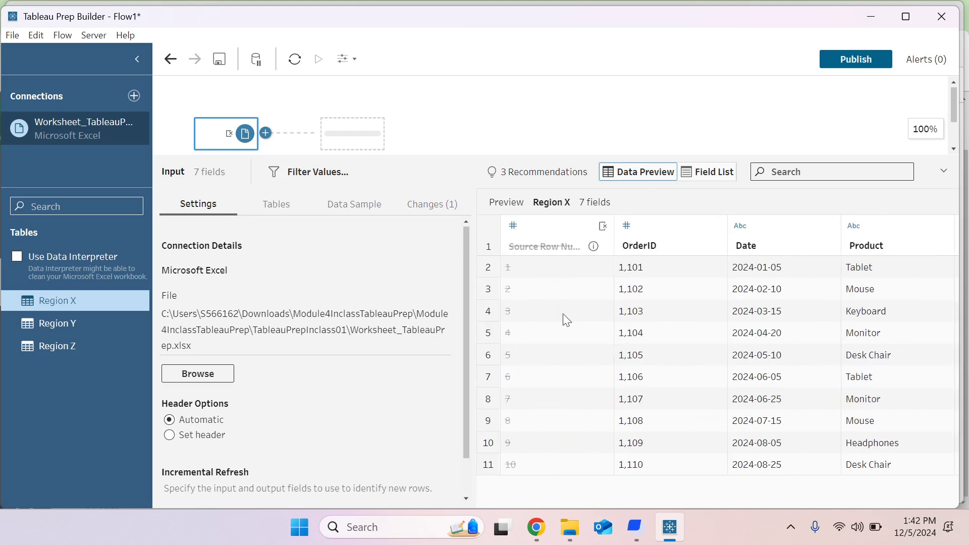
scroll(678, 322, "right", 3)
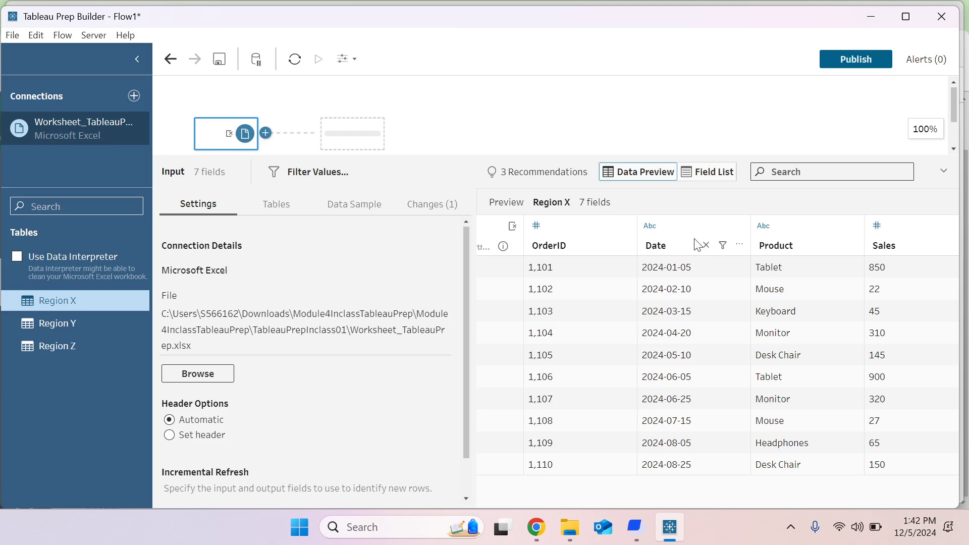
scroll(796, 323, "right", 5)
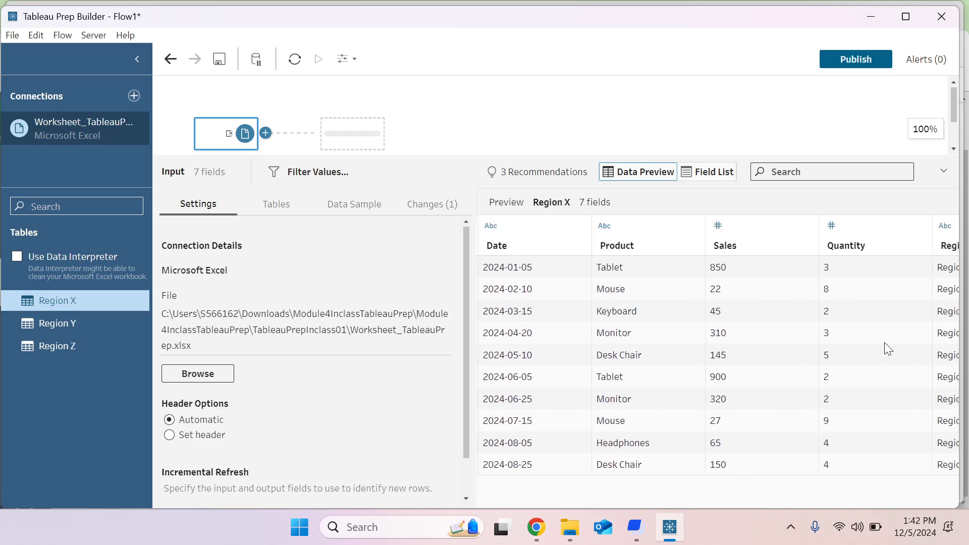
scroll(888, 349, "right", 2)
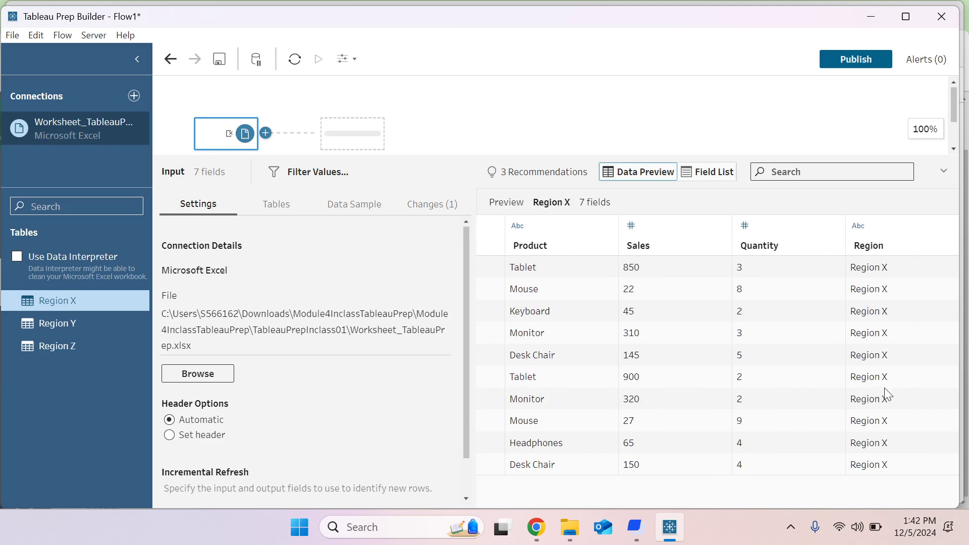
scroll(500, 125, "down", 1)
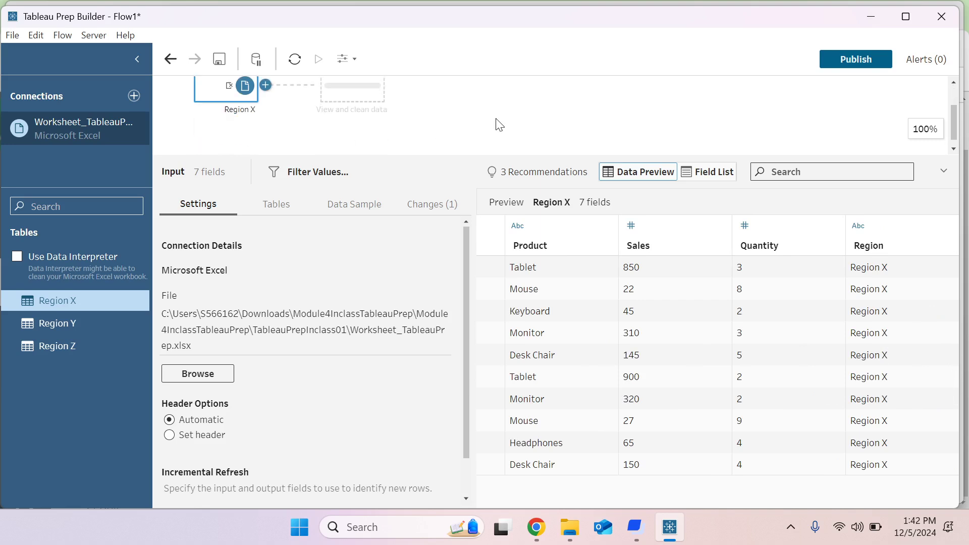
scroll(500, 125, "up", 1)
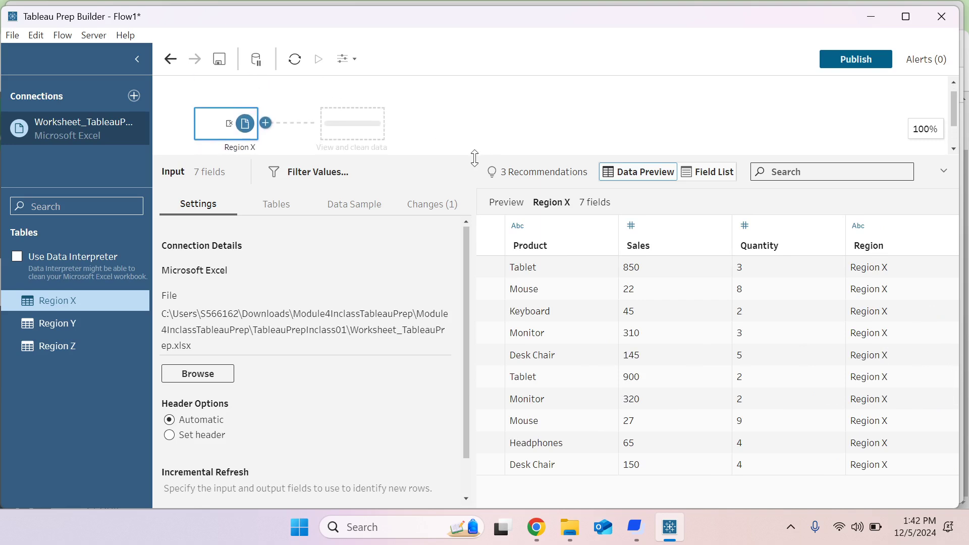
Enlarge the flow pane and add the Region Y table as a separate input below Region X
left_click_drag(468, 156, 464, 208)
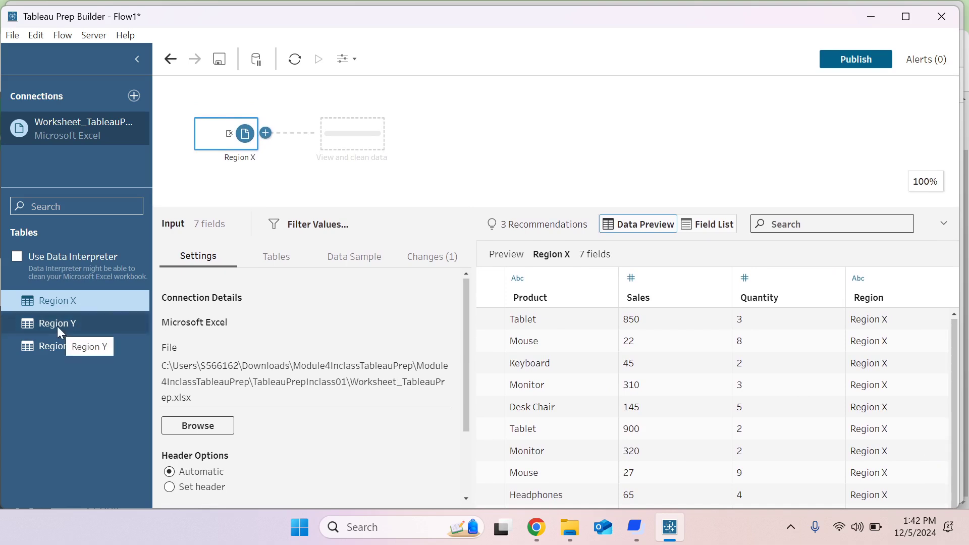
left_click_drag(57, 326, 242, 200)
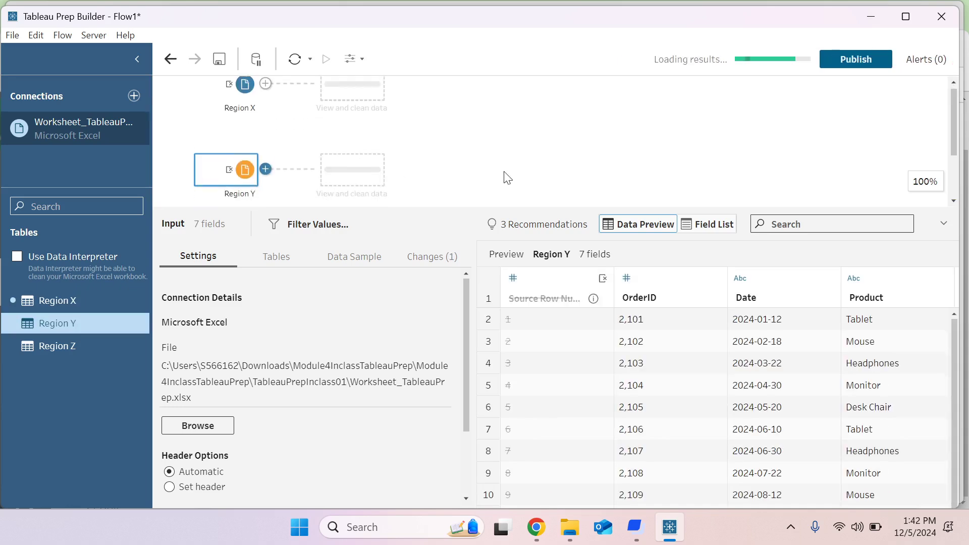
left_click_drag(461, 207, 448, 265)
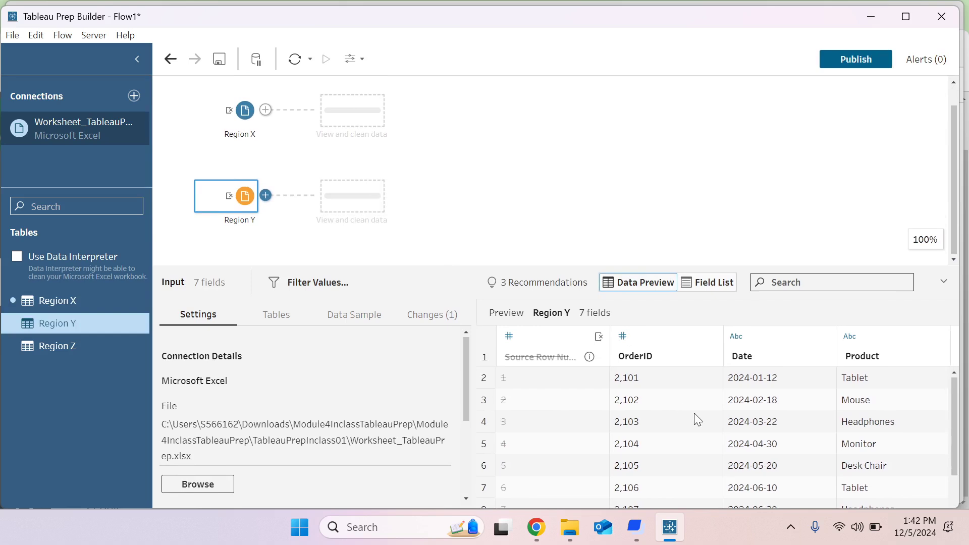
Rename the Location field of the Region Y input to Region
scroll(695, 413, "right", 5)
scroll(695, 413, "right", 2)
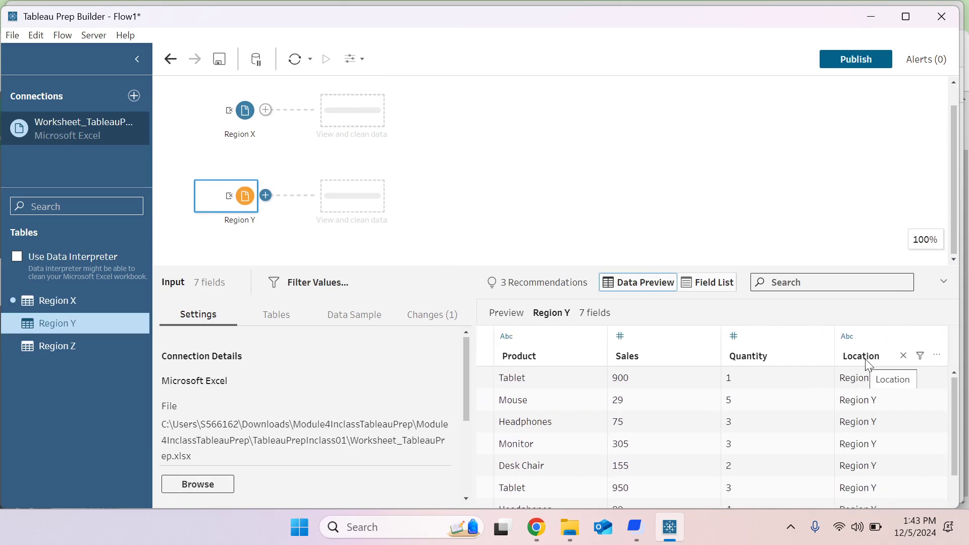
left_click(937, 354)
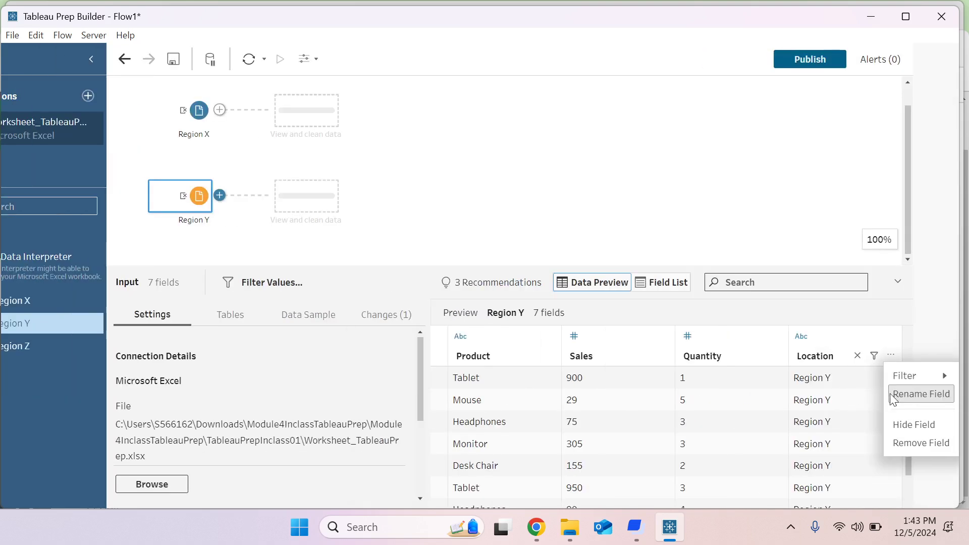
left_click(904, 395)
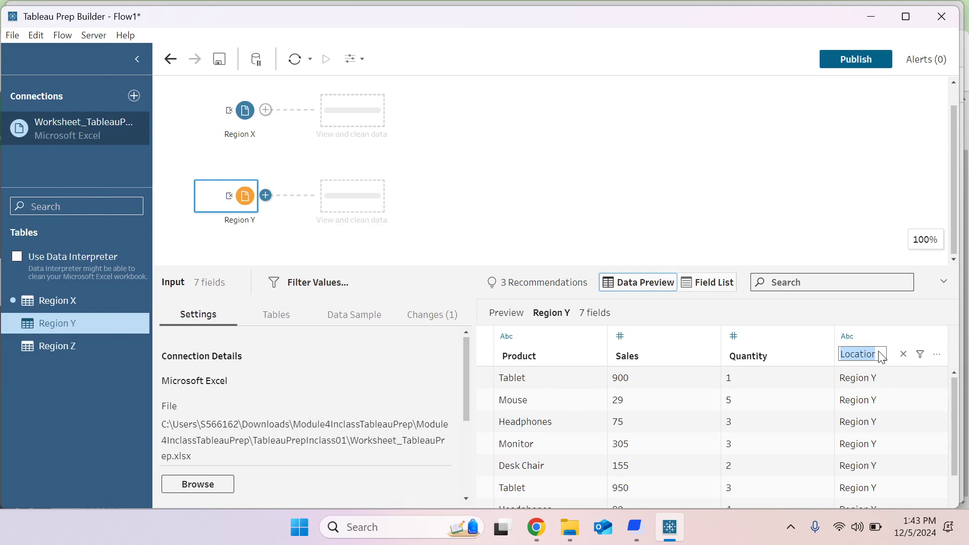
type("Regio")
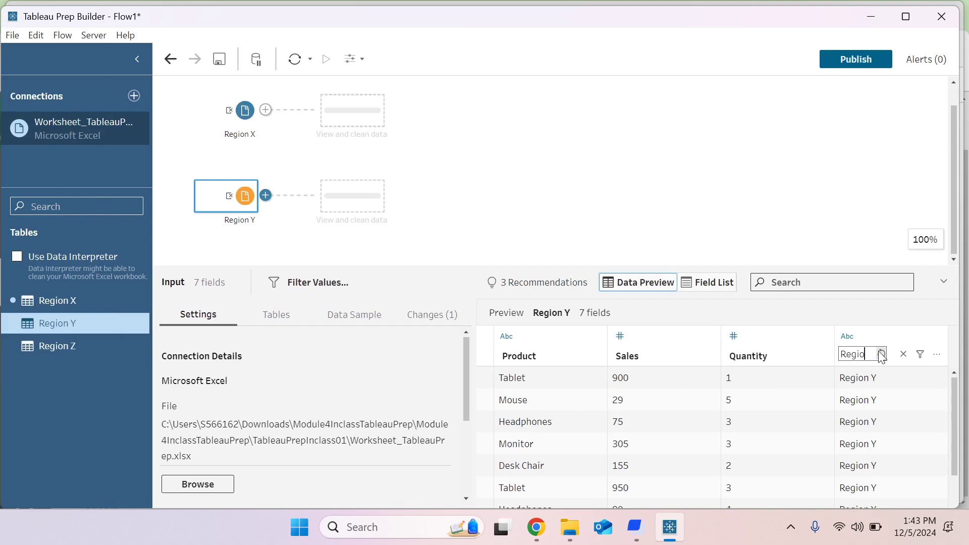
type("n")
key("Return")
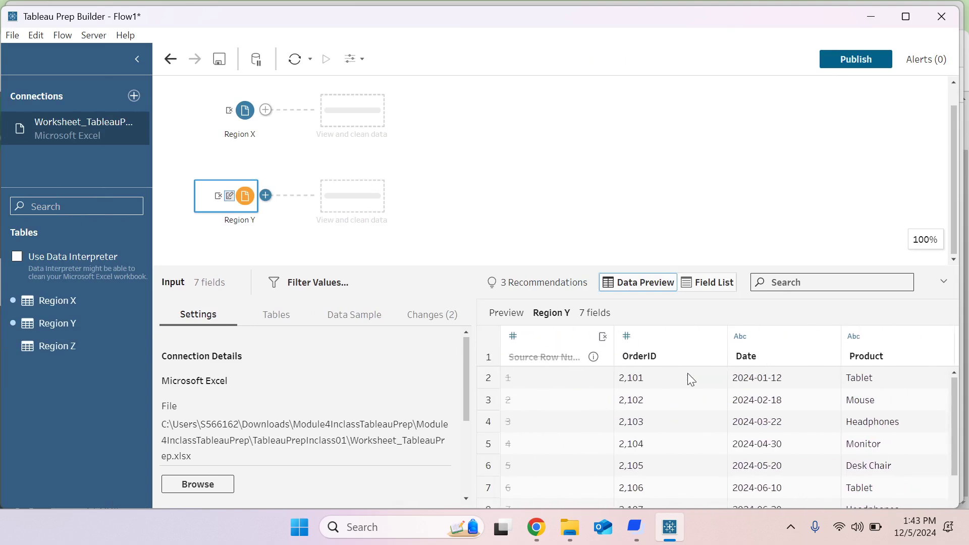
scroll(687, 374, "right", 7)
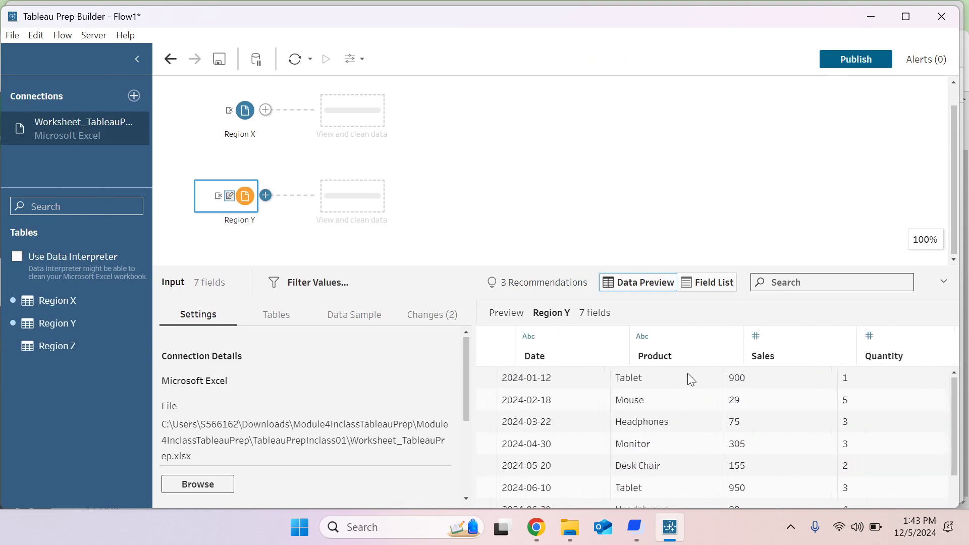
Show the full flow canvas and inspect the change annotations on the Region Y and Region X inputs
left_click(480, 204)
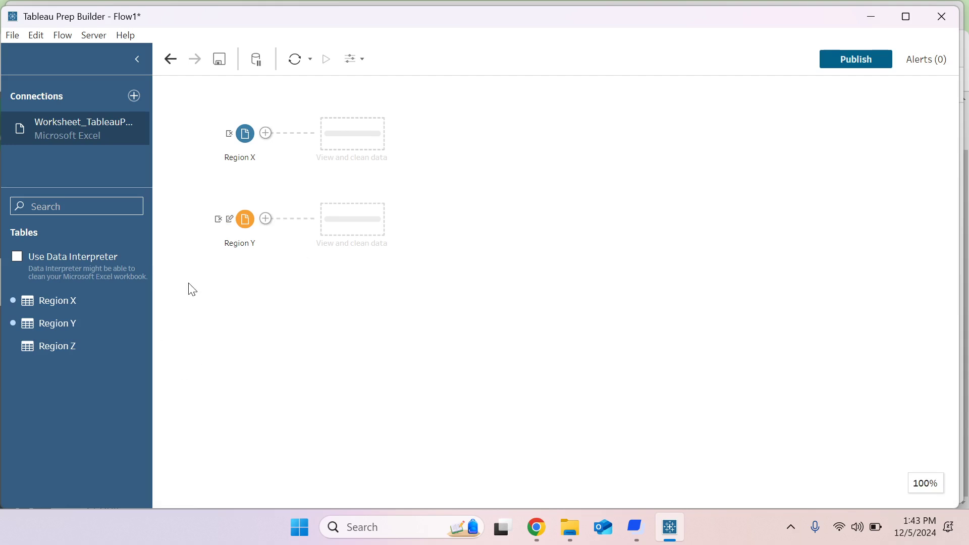
mouse_move(231, 225)
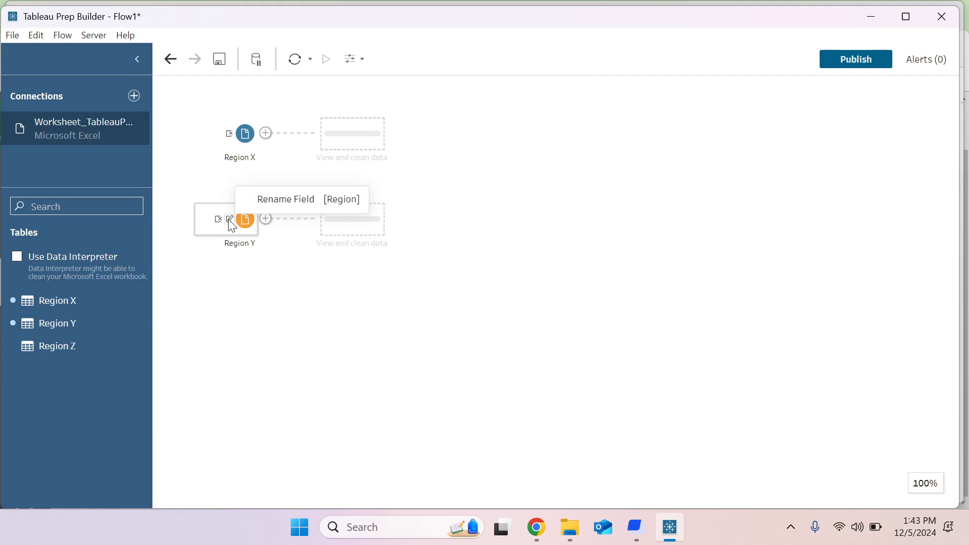
mouse_move(228, 135)
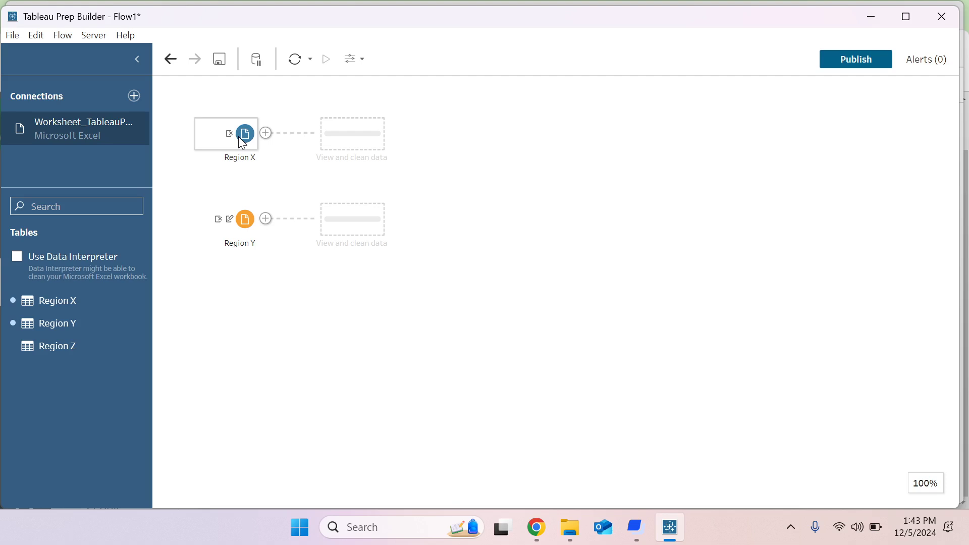
Add the Region X table to the flow a second time and review its columns in the data preview
left_click(56, 303)
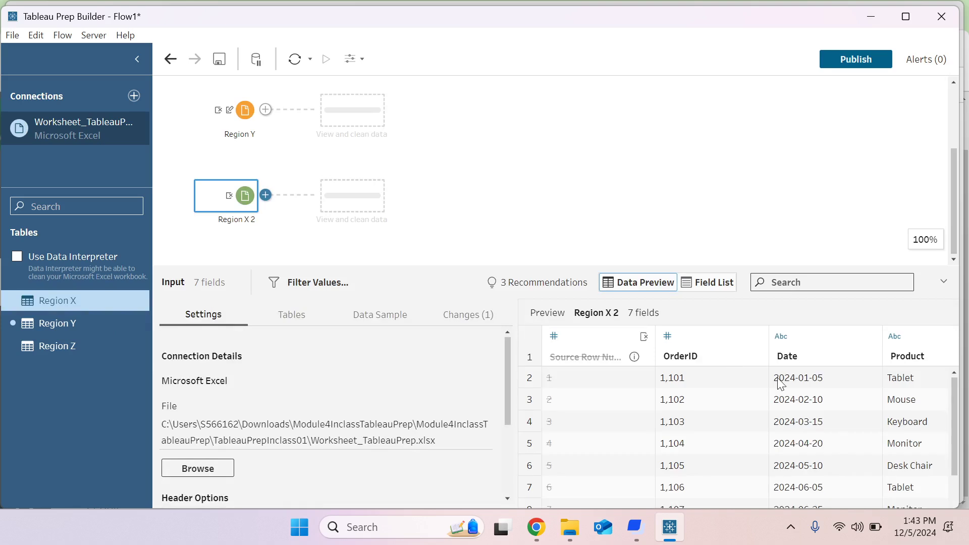
scroll(781, 383, "right", 5)
scroll(781, 384, "right", 2)
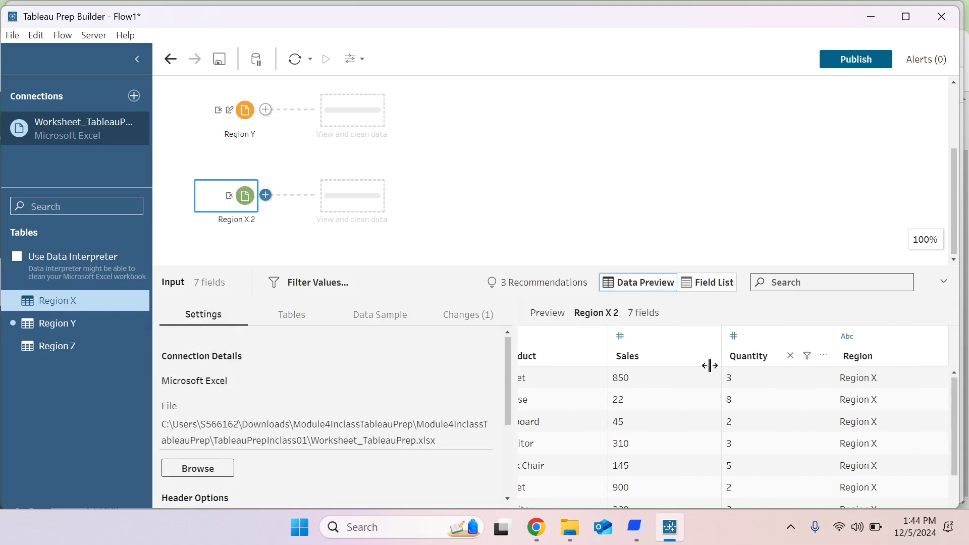
scroll(555, 379, "left", 7)
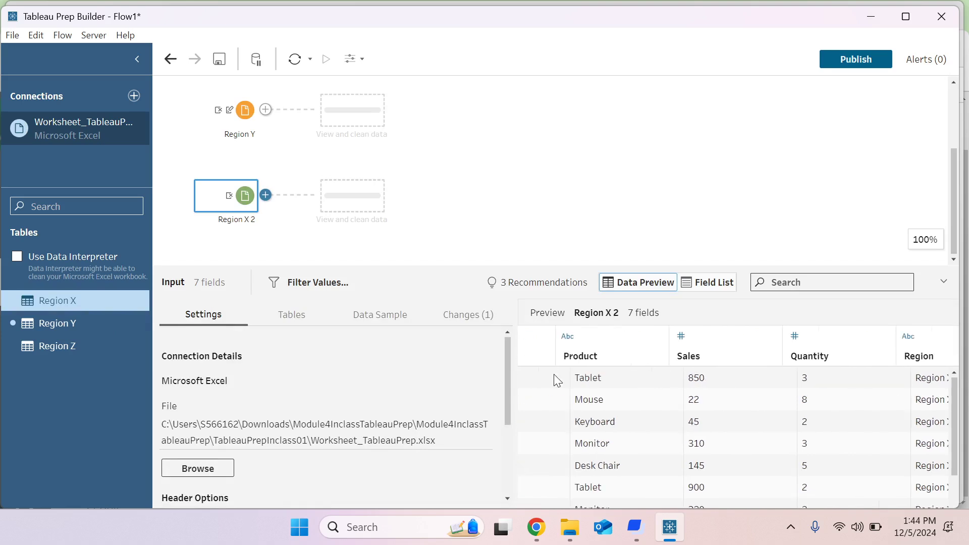
scroll(555, 380, "left", 2)
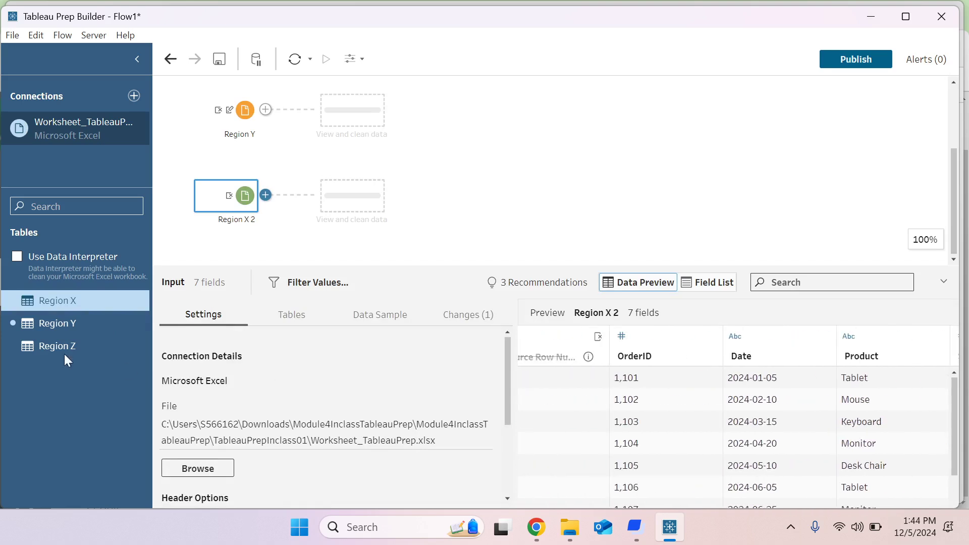
Add the Region Y table to the flow a second time and review its columns through Location
left_click(75, 323)
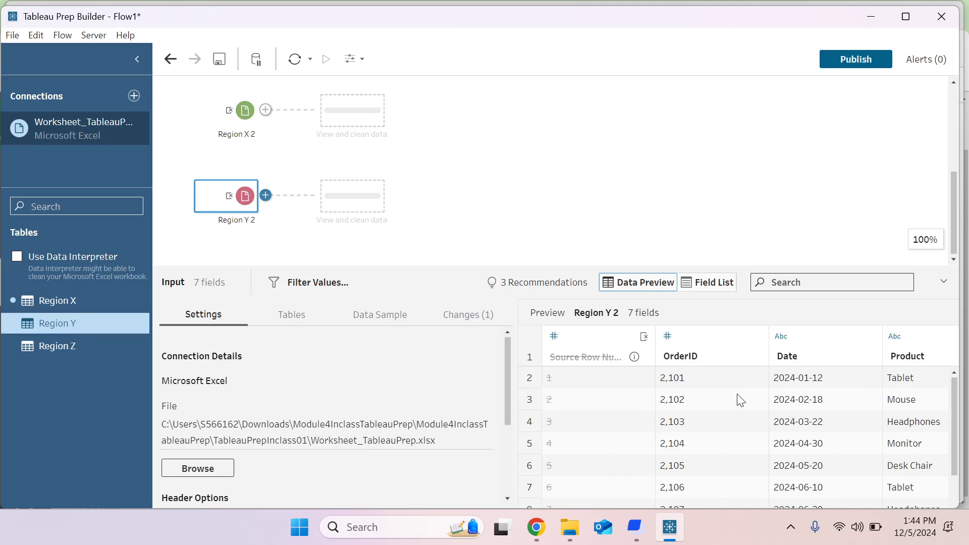
scroll(741, 400, "right", 5)
scroll(739, 400, "right", 1)
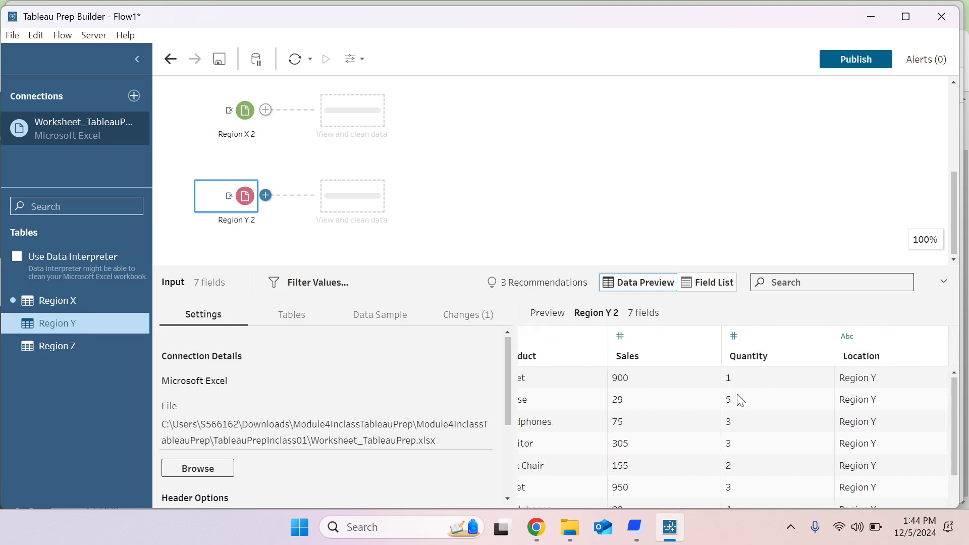
scroll(737, 401, "left", 5)
scroll(738, 401, "right", 5)
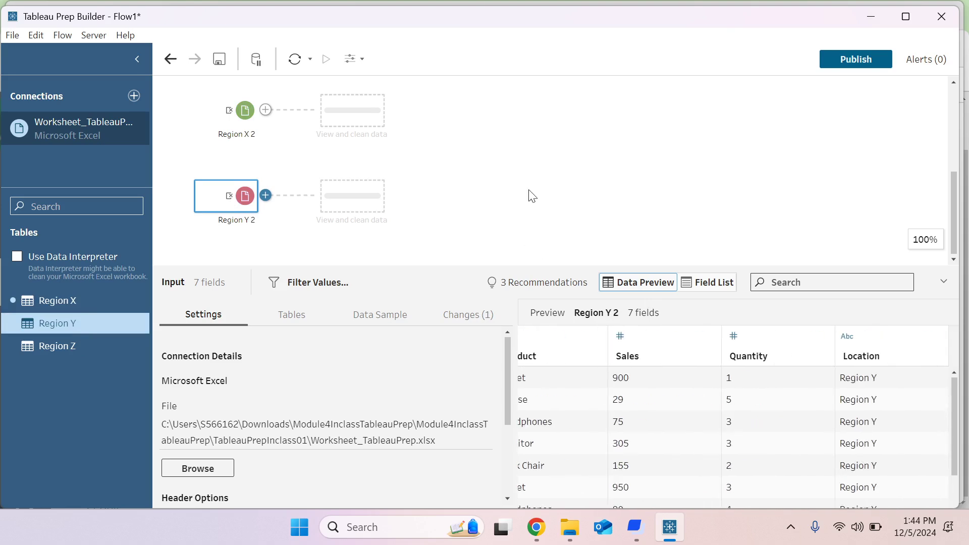
Check the changes on the duplicate Region Y input, and inspect the renamed Region field in the original Region Y input
mouse_move(230, 197)
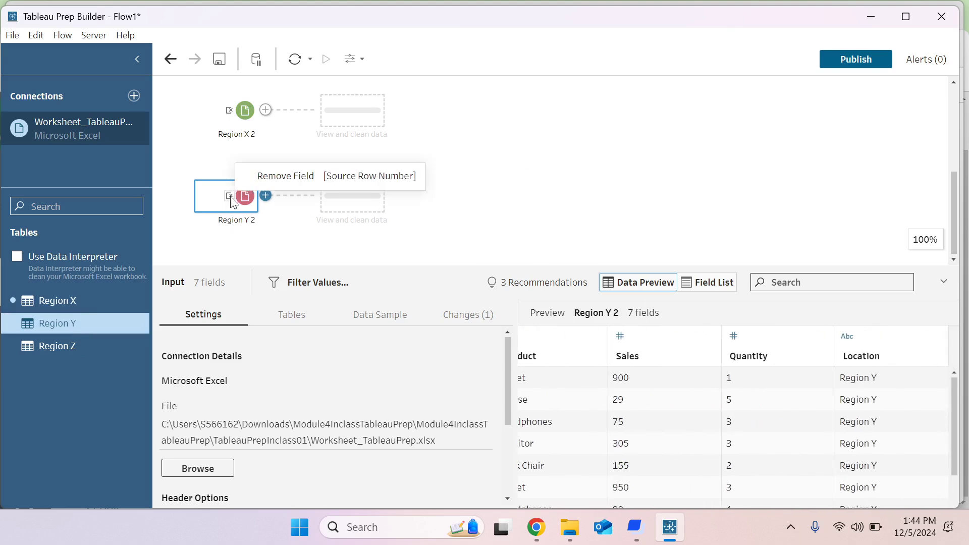
left_click(271, 234)
left_click(268, 232)
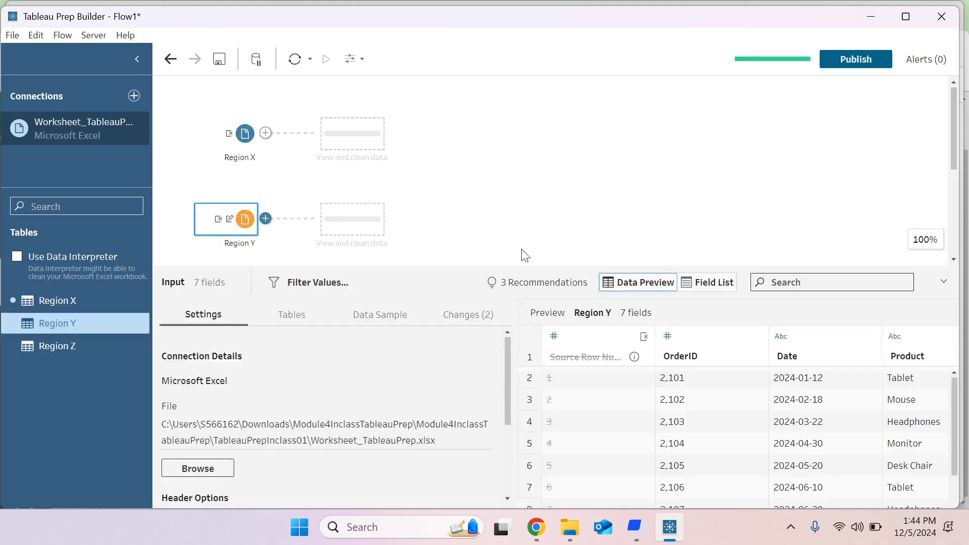
scroll(825, 429, "right", 6)
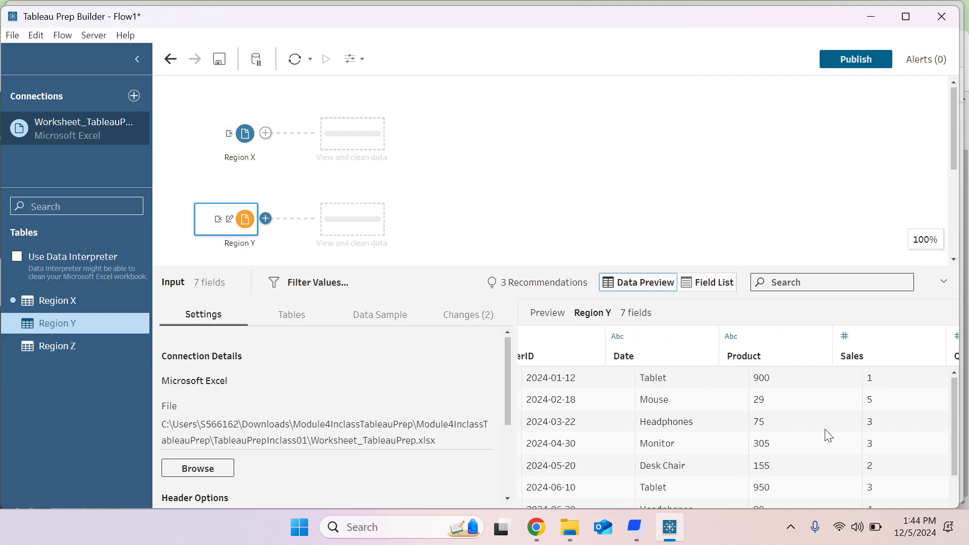
mouse_move(906, 357)
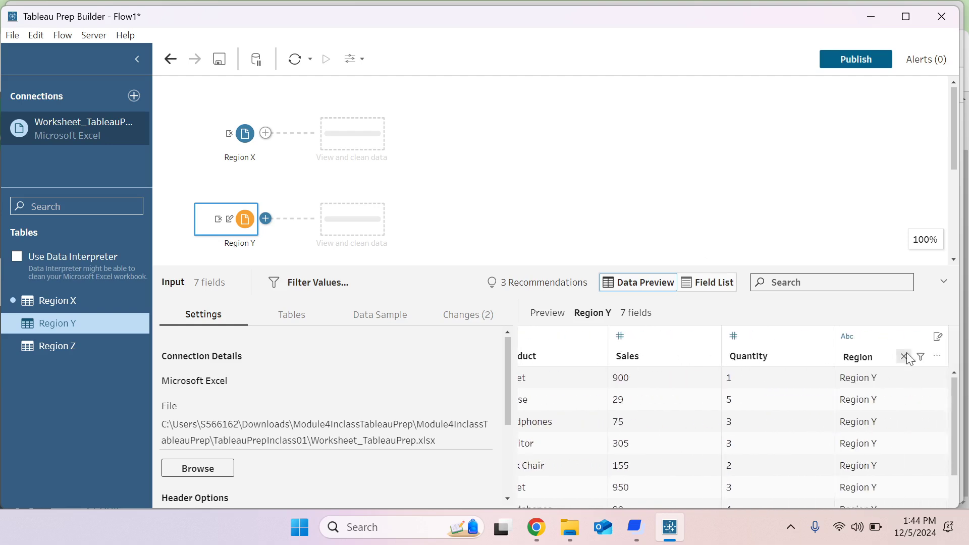
Check the Region Y values, and union the original Region Y input with the original Region X input
scroll(878, 424, "down", 2)
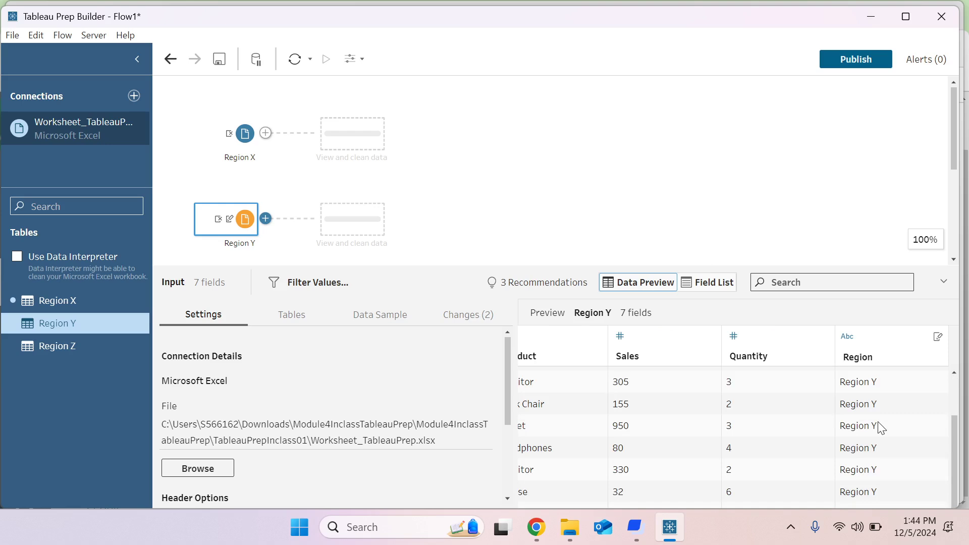
scroll(878, 424, "up", 2)
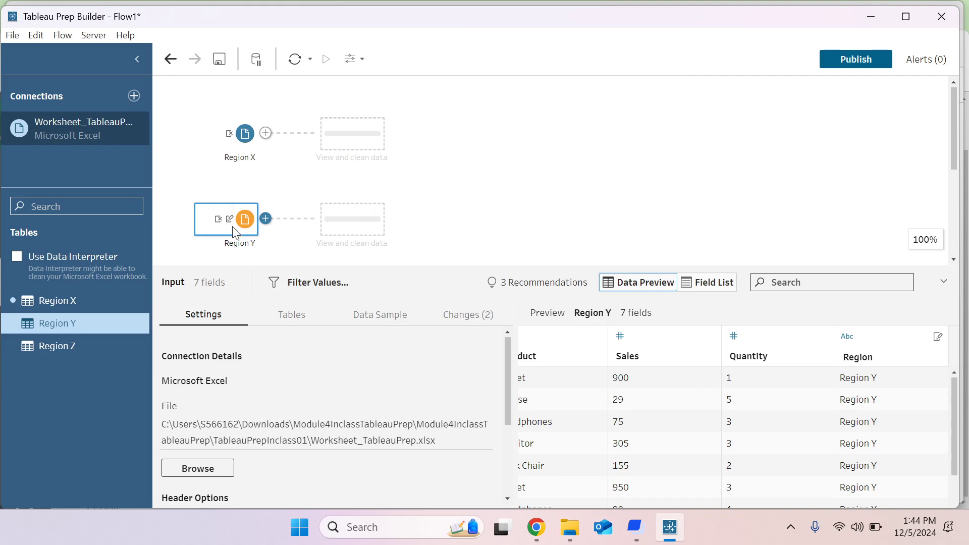
left_click_drag(227, 228, 242, 172)
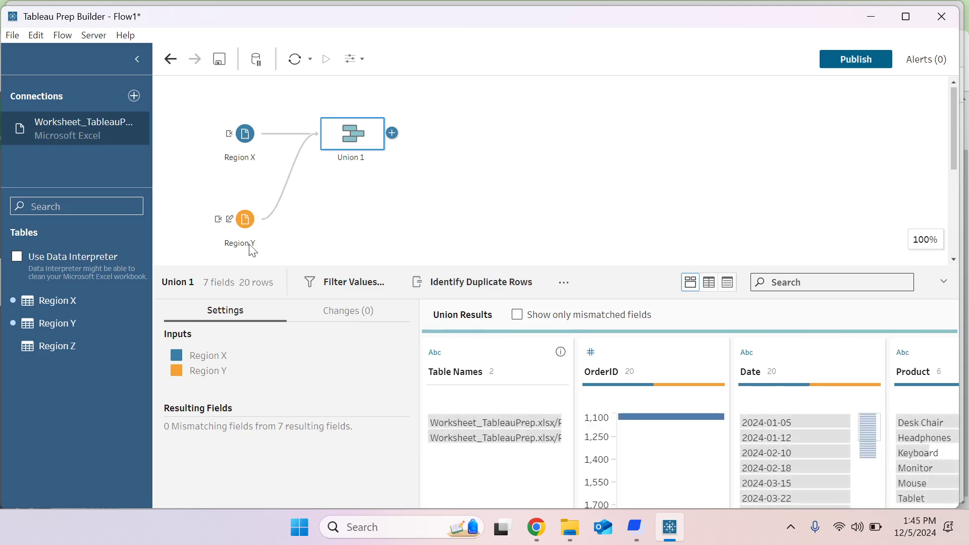
Enlarge the union results and review the profile of every field from Table Names through Region
mouse_move(230, 223)
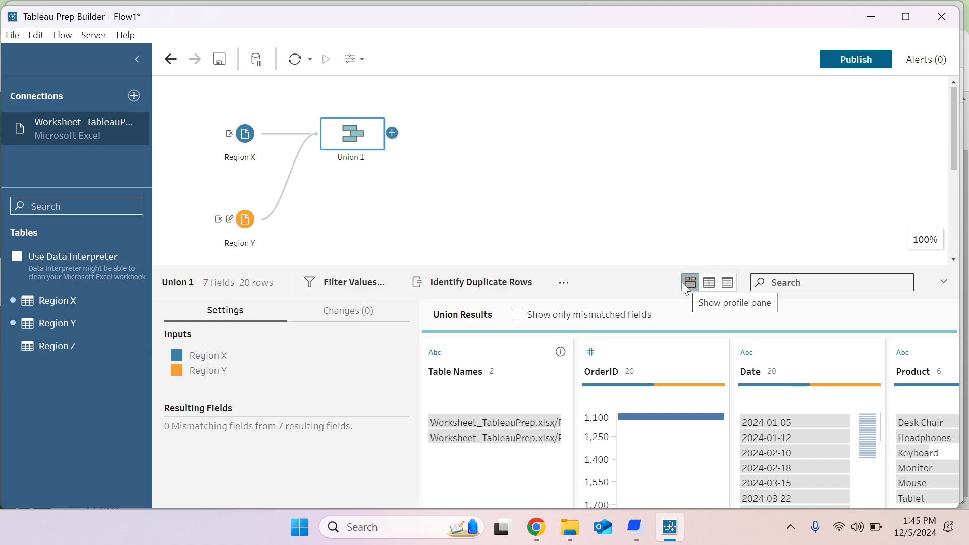
left_click_drag(625, 265, 610, 182)
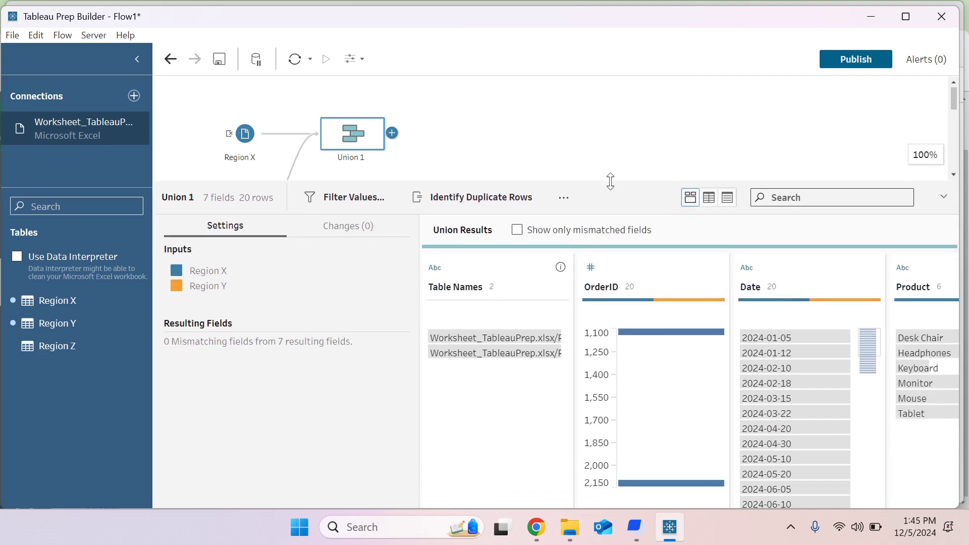
scroll(694, 366, "right", 3)
scroll(694, 366, "right", 1)
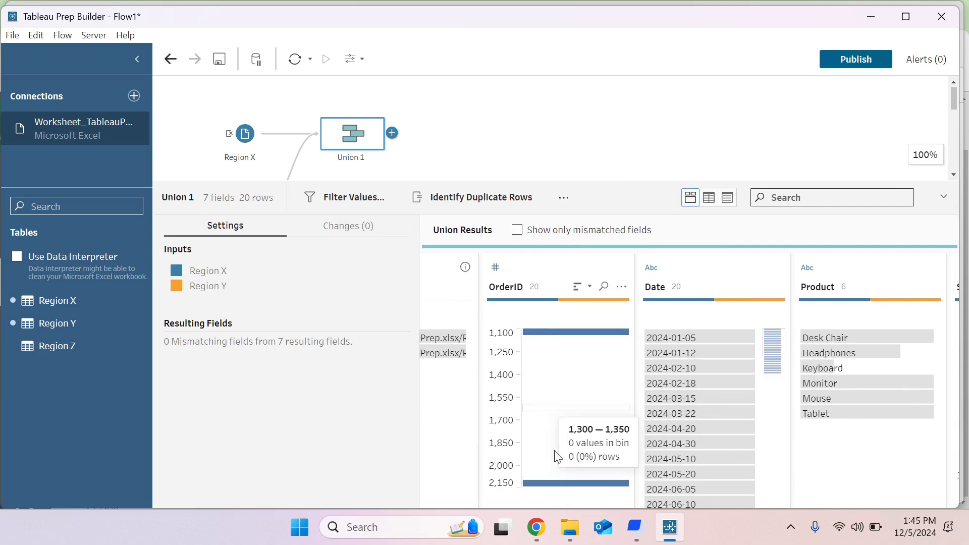
scroll(711, 393, "down", 1)
scroll(689, 347, "down", 5)
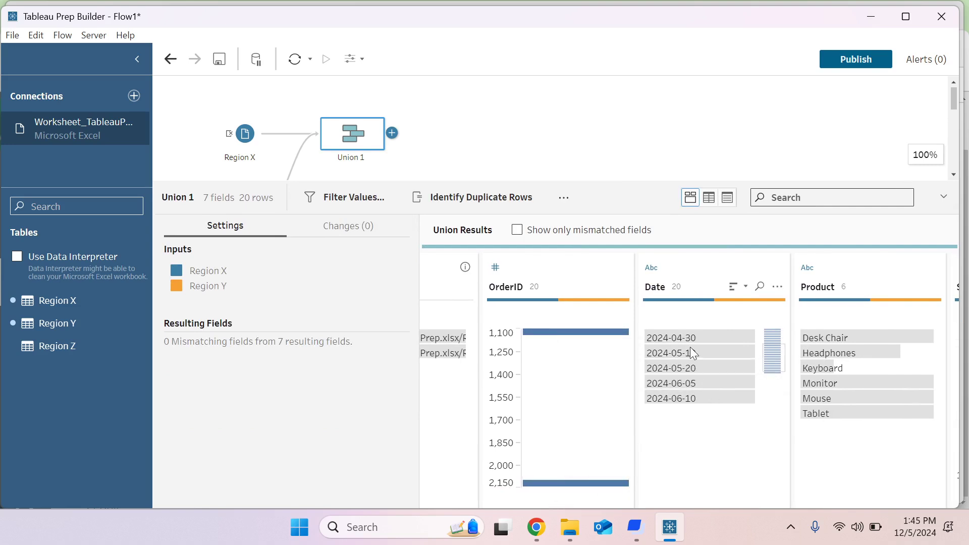
scroll(683, 390, "up", 5)
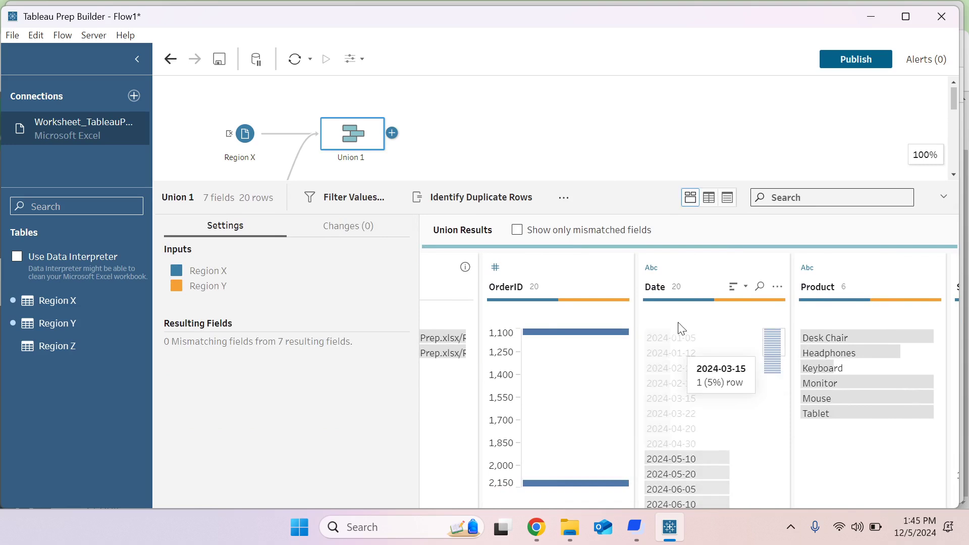
scroll(800, 402, "right", 3)
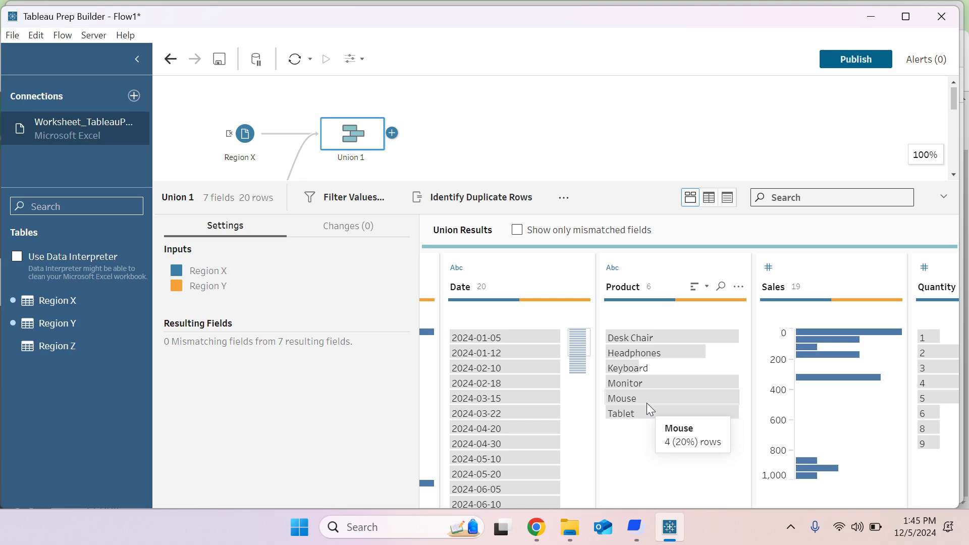
scroll(647, 403, "right", 3)
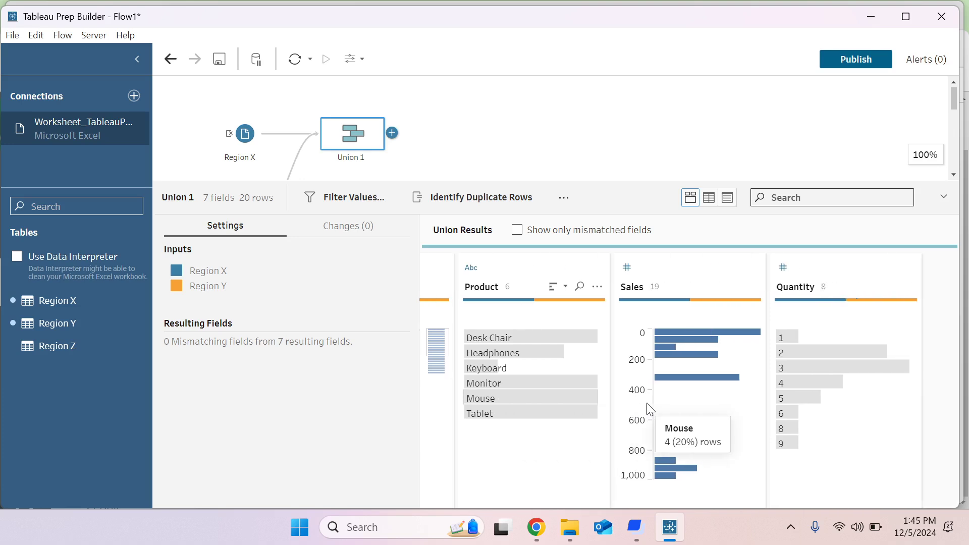
scroll(680, 448, "right", 3)
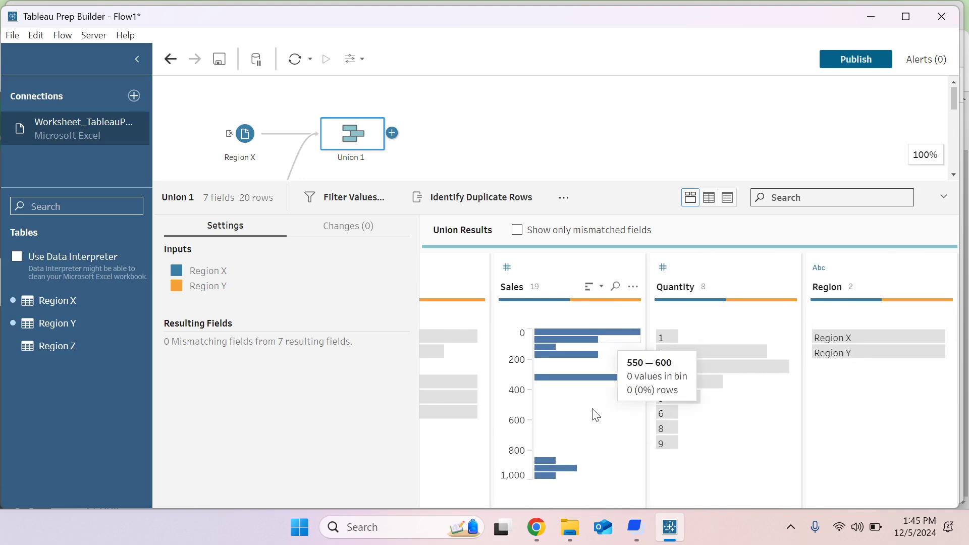
View the union results as a data grid and as a field list, and return to the profile view
left_click(710, 197)
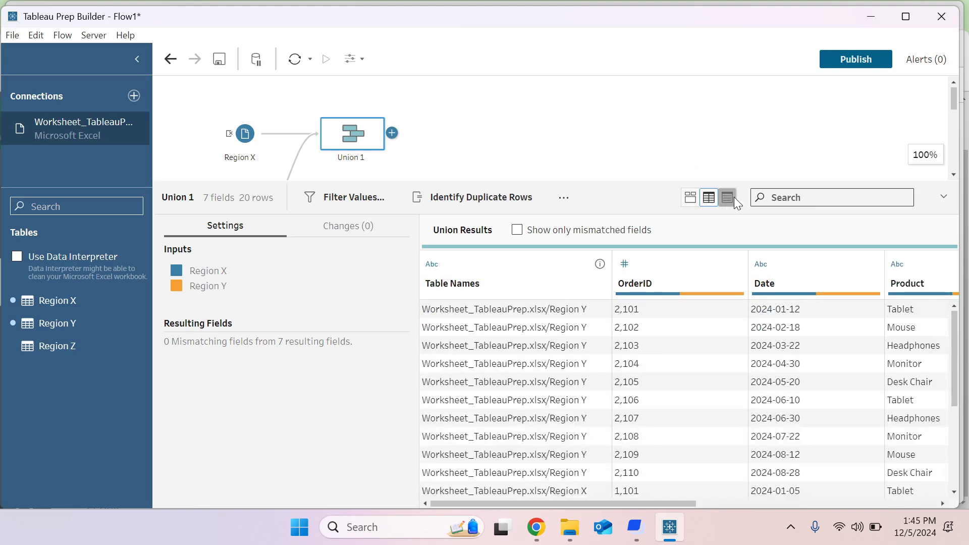
left_click(731, 198)
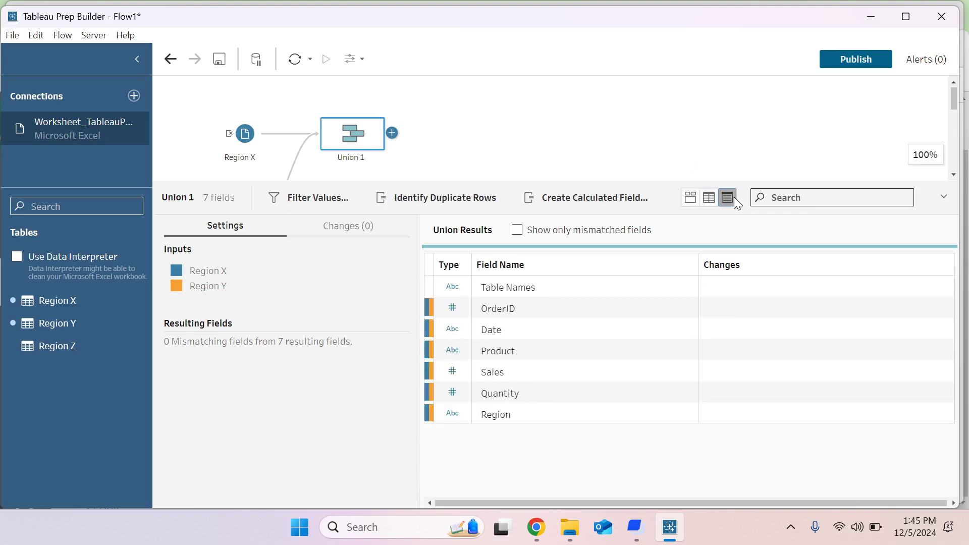
left_click(688, 198)
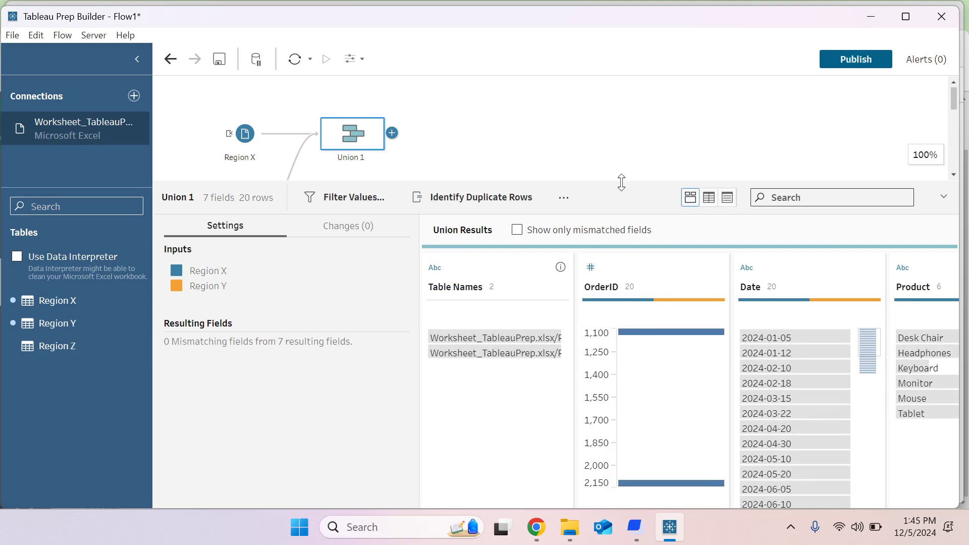
Delete the duplicate Region X 2 input and the duplicate Region Y input from the flow
left_click_drag(621, 183, 606, 357)
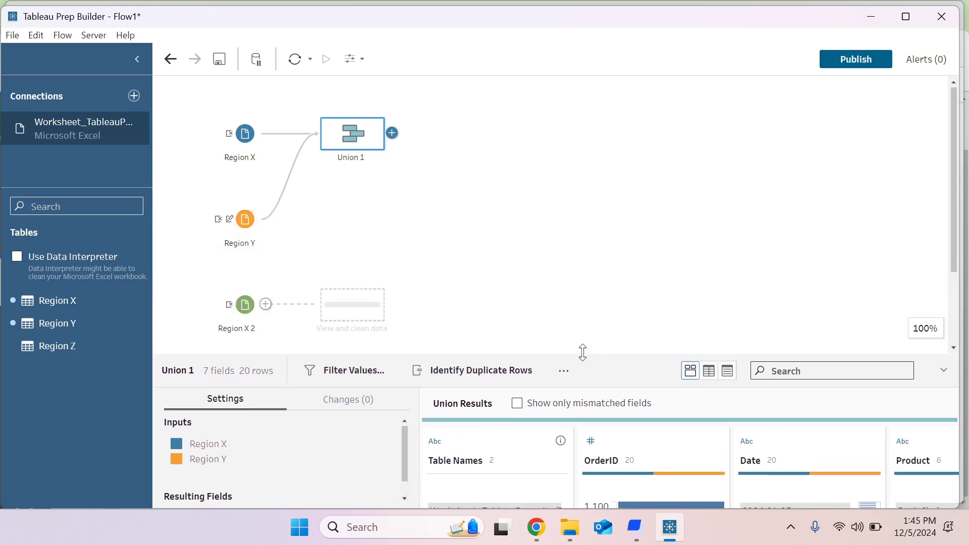
left_click(246, 310)
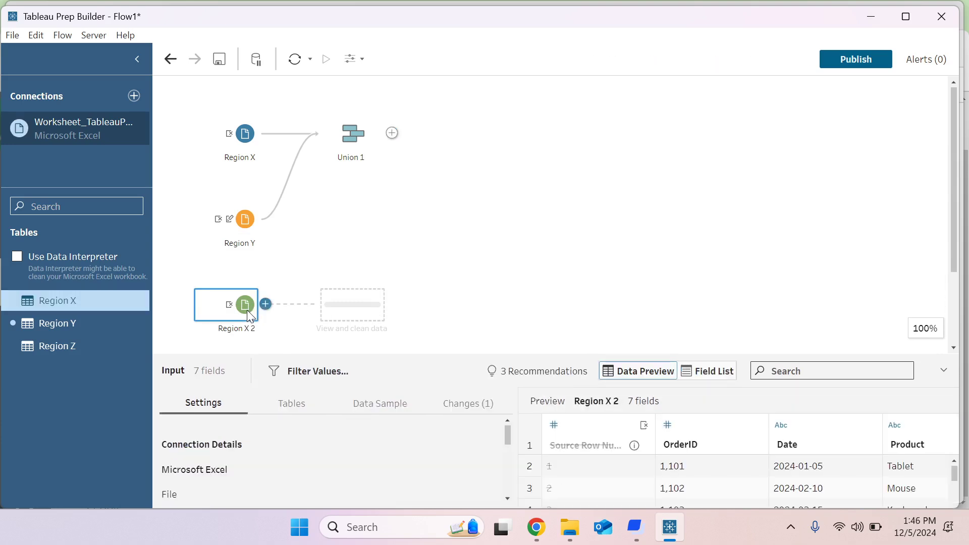
key("Delete")
left_click(242, 392)
key("Delete")
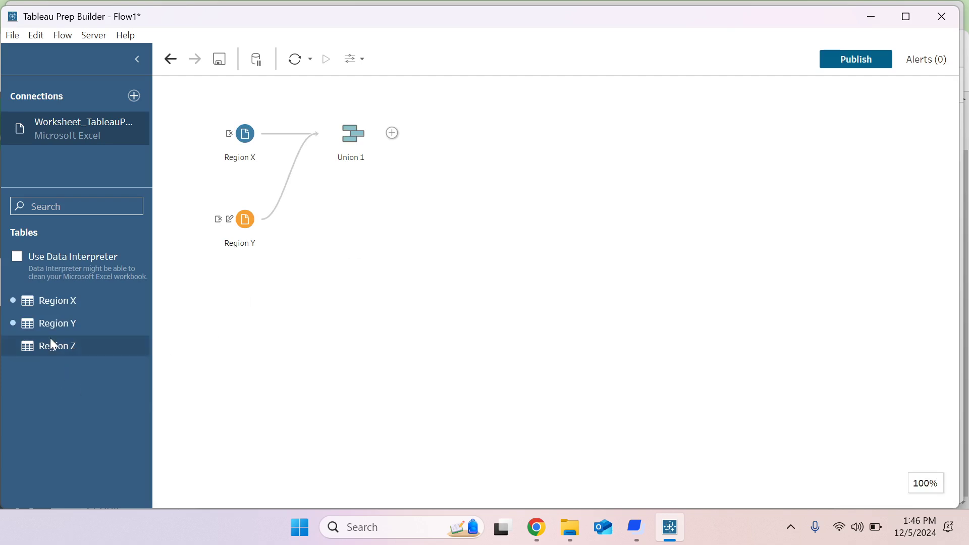
Add the Region Z table to the flow below Region Y and review its columns through Country
left_click_drag(144, 337, 273, 314)
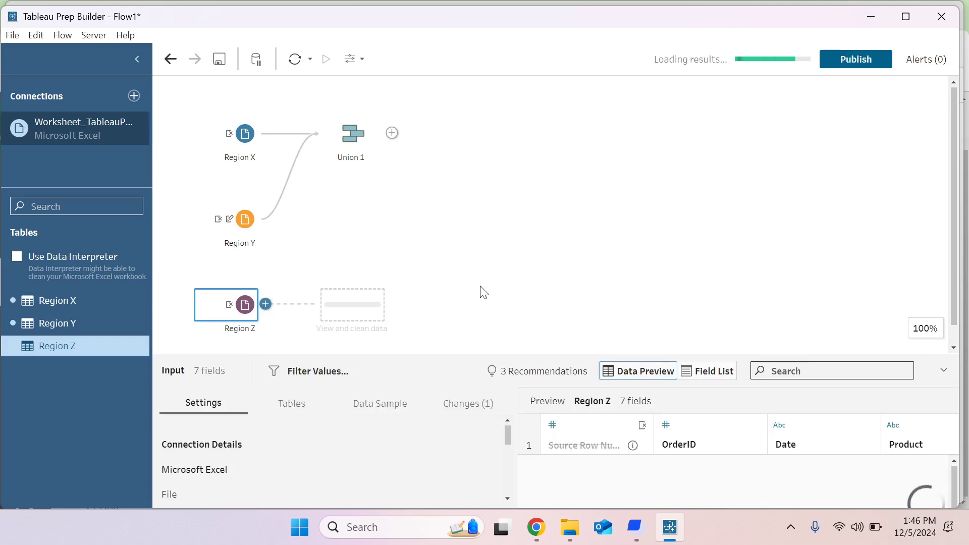
scroll(483, 293, "down", 1)
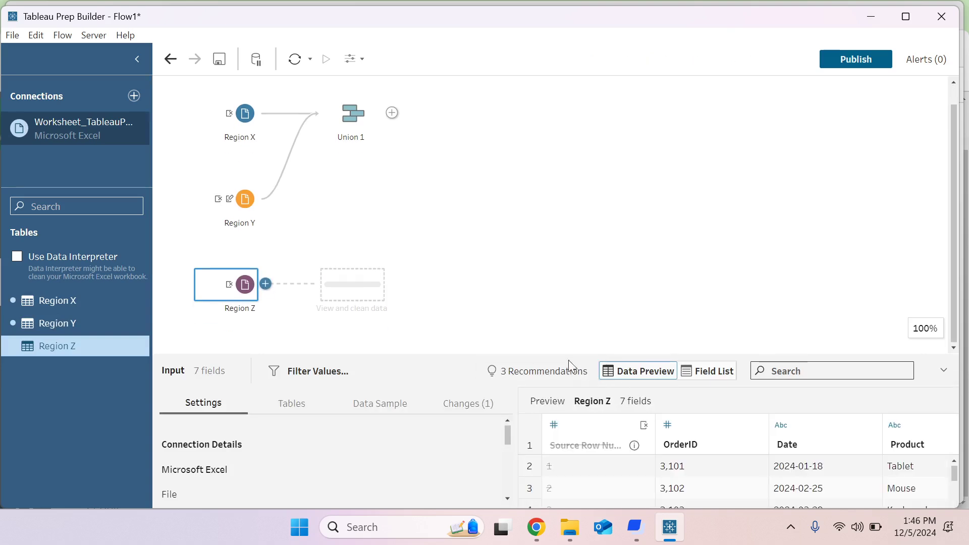
left_click_drag(570, 354, 570, 332)
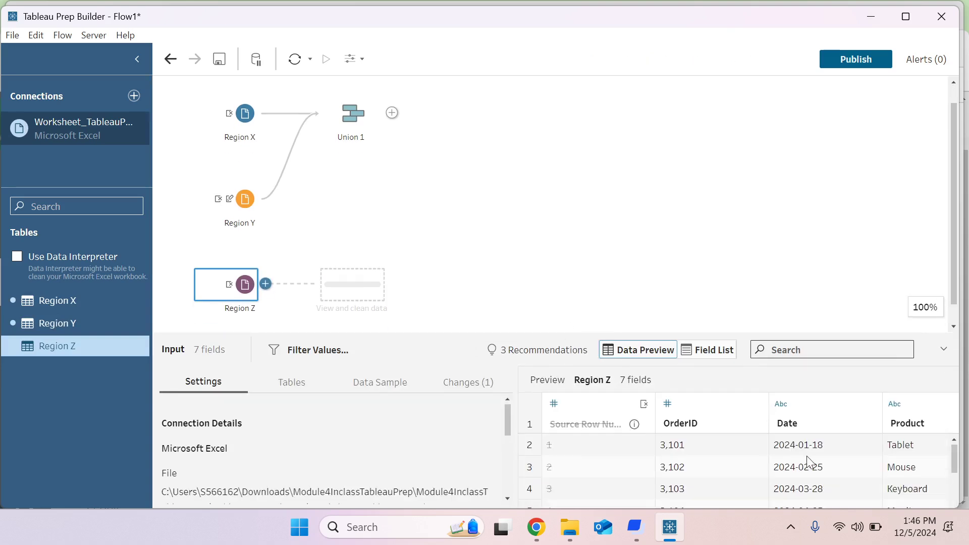
scroll(808, 460, "right", 5)
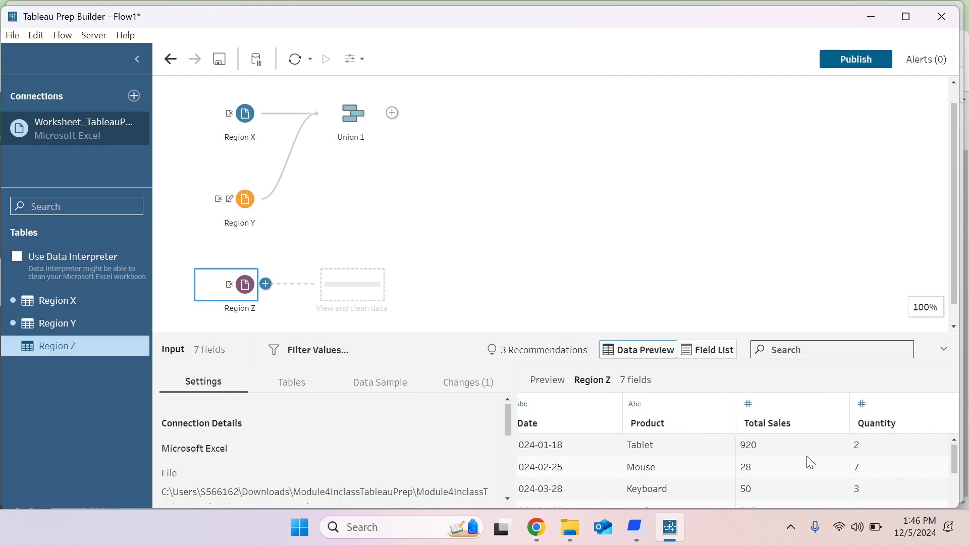
scroll(798, 444, "right", 3)
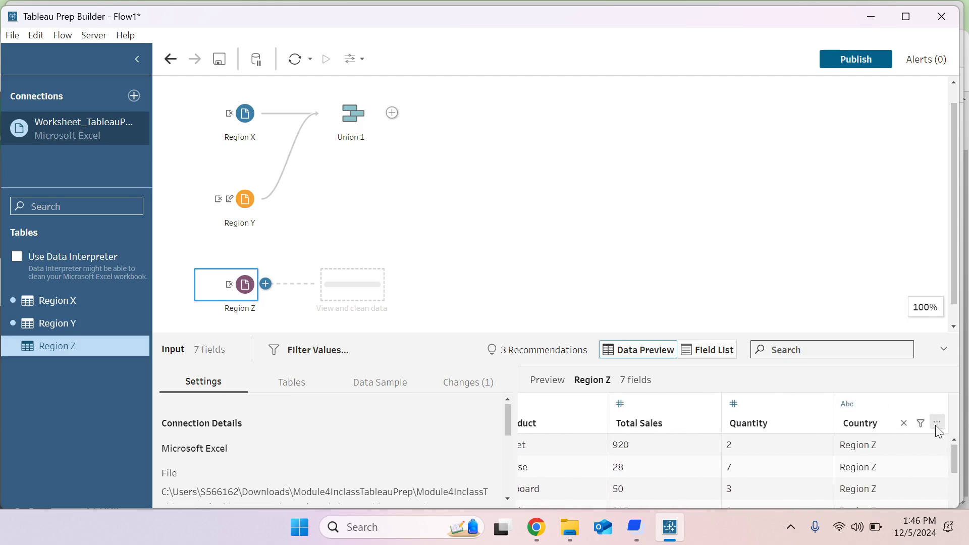
left_click(936, 423)
left_click(945, 456)
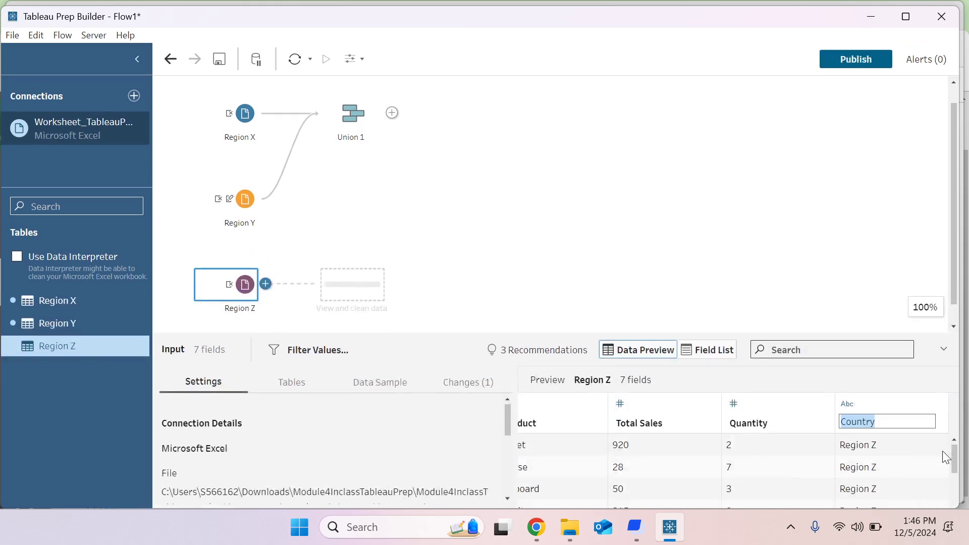
left_click(914, 442)
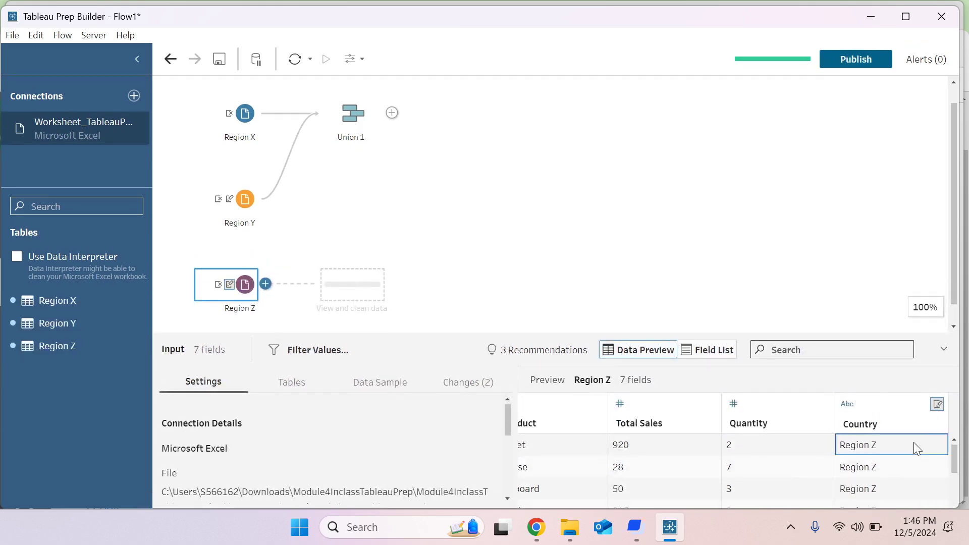
double_click(863, 423)
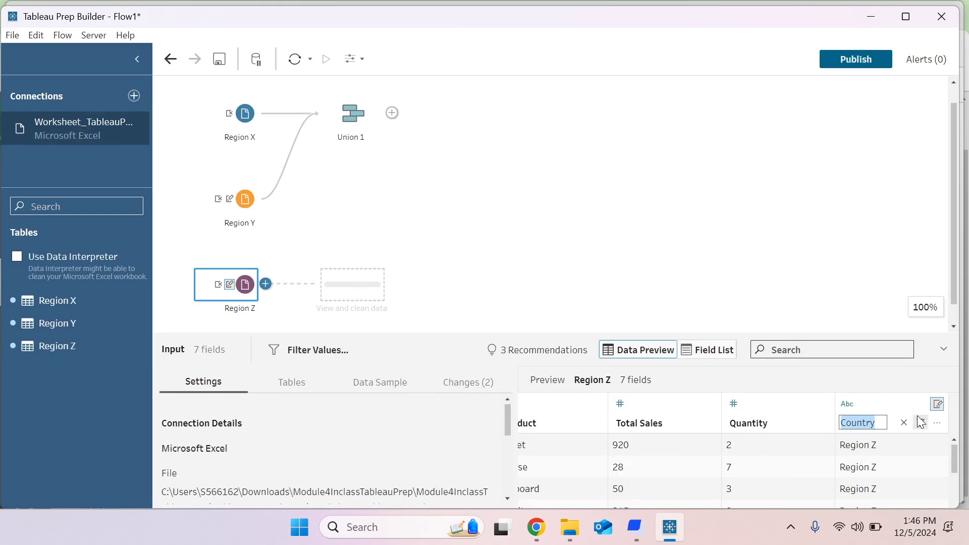
left_click(936, 424)
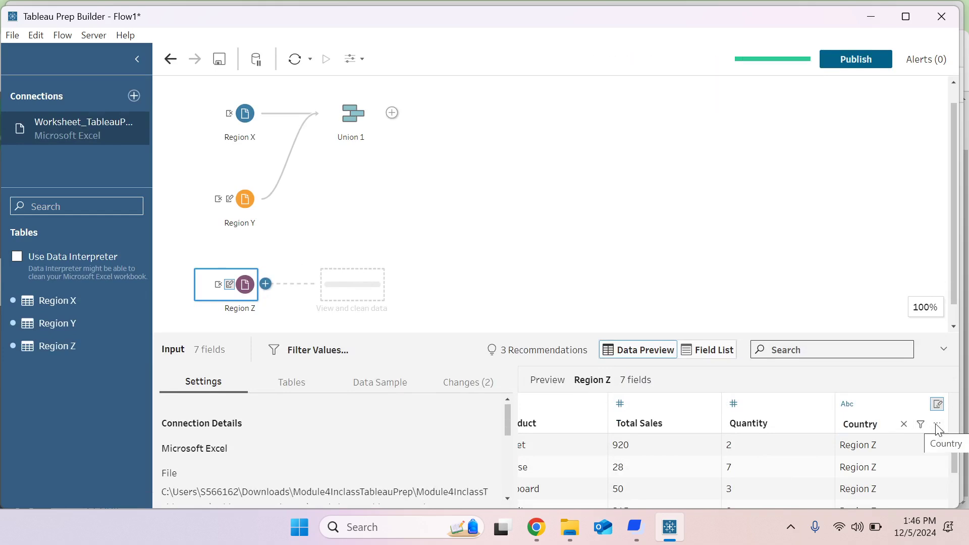
left_click(937, 422)
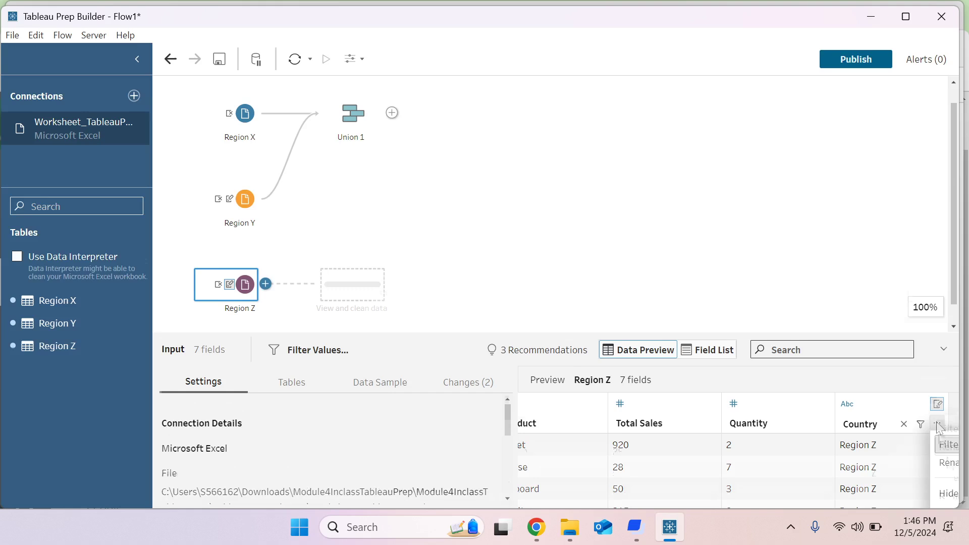
left_click(859, 412)
left_click(859, 412)
Rename the Country field of the Region Z input to Region
double_click(859, 424)
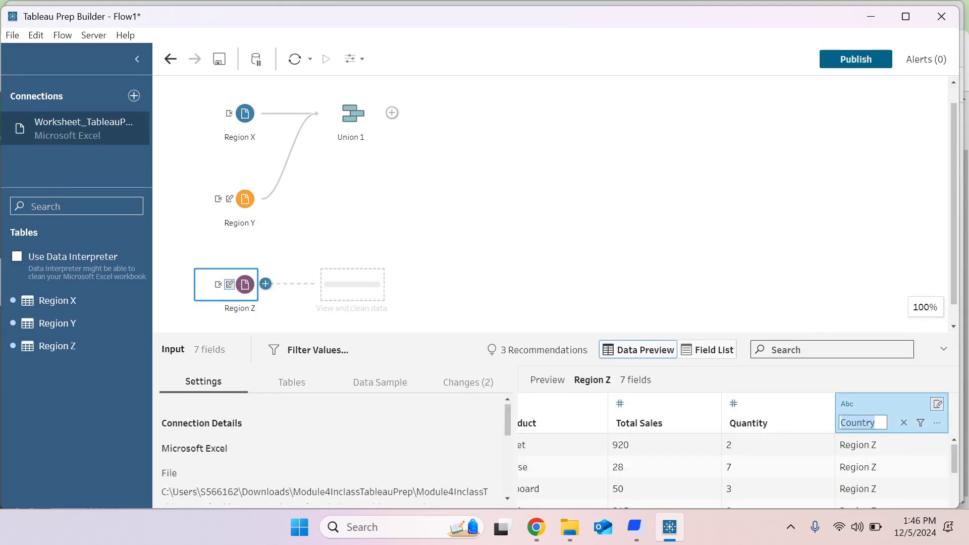
key("End")
type("/Region")
key("BackSpace")
key("BackSpace")
key("BackSpace")
key("BackSpace")
type("t")
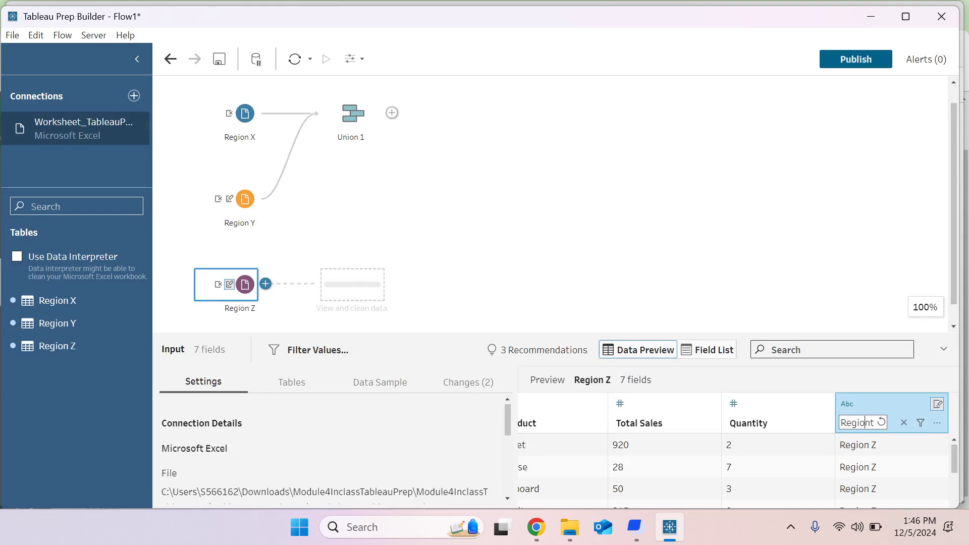
key("BackSpace")
type("ry")
key("BackSpace")
key("BackSpace")
key("Return")
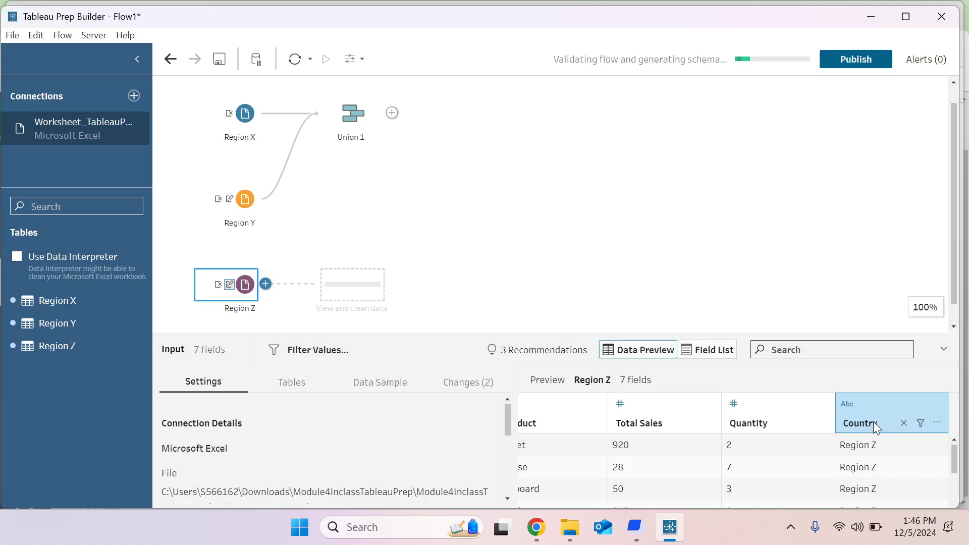
Rename the Total Sales field of the Region Z input to Sales
double_click(630, 424)
type("Sales")
key("Return")
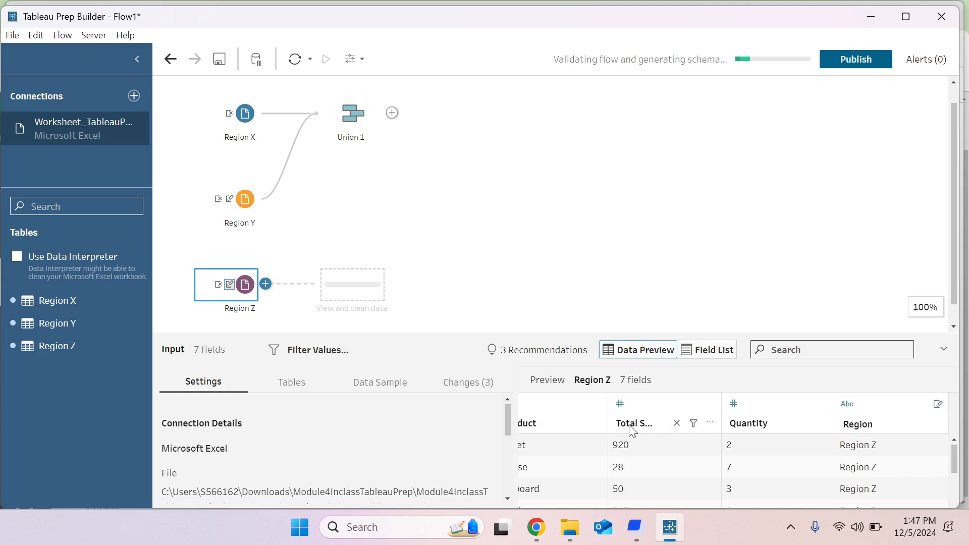
Inspect the rename annotations on the Region Z input and bring the existing union back into view
left_click_drag(552, 335, 546, 316)
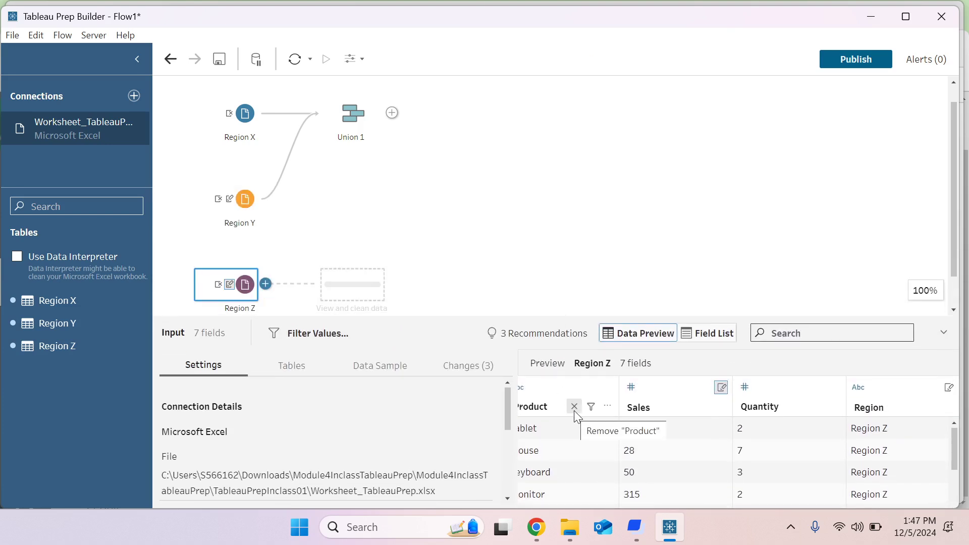
scroll(484, 271, "down", 1)
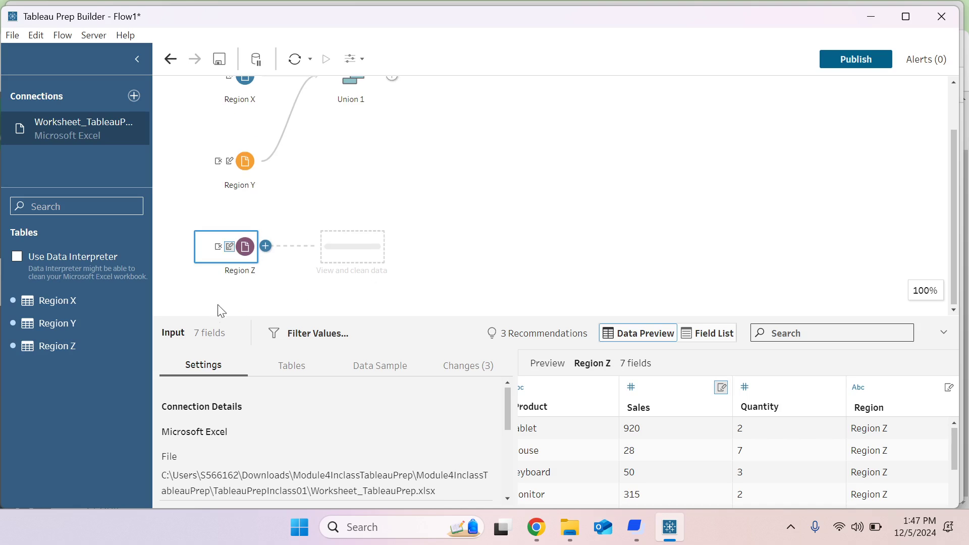
mouse_move(231, 249)
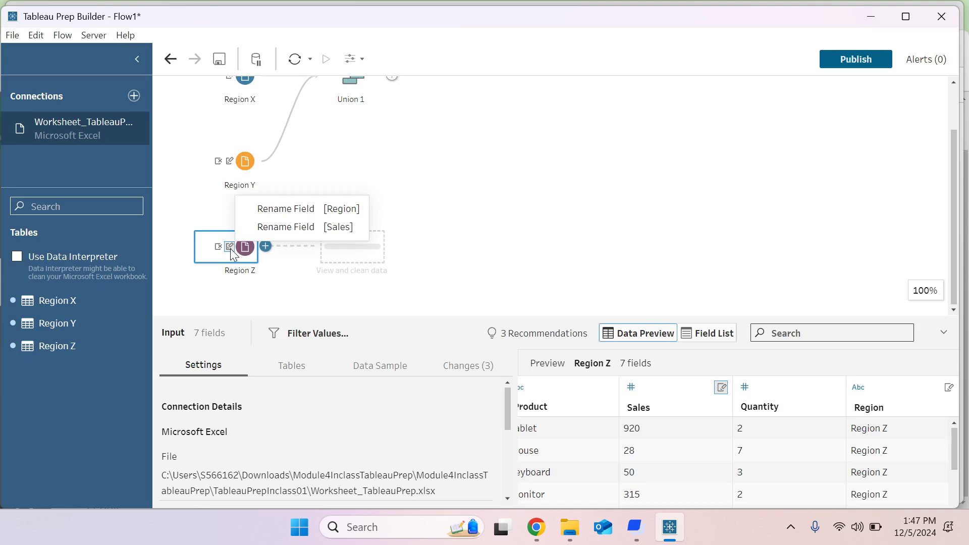
scroll(546, 199, "up", 2)
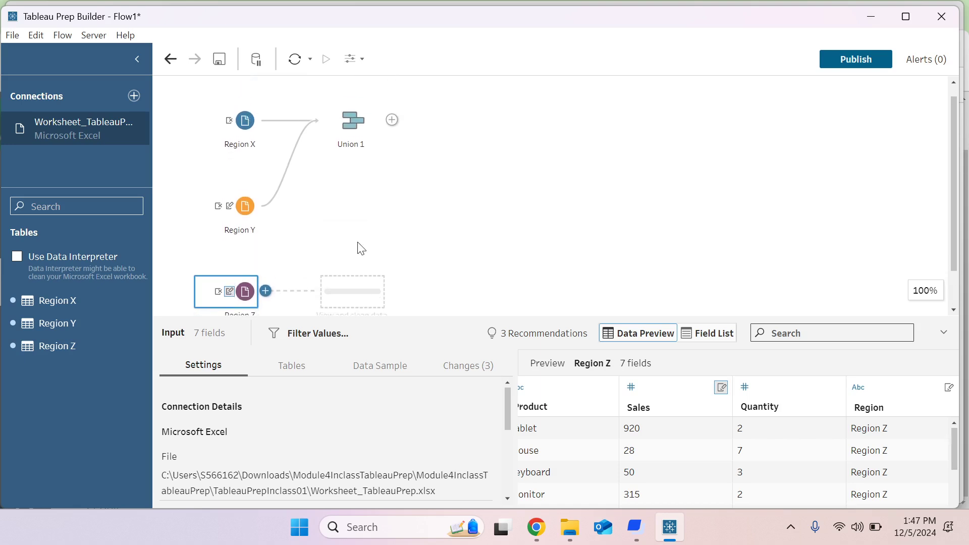
Combine Union 1 and the Region Z input in a new union and review the resulting fields through Region
left_click_drag(245, 291, 365, 144)
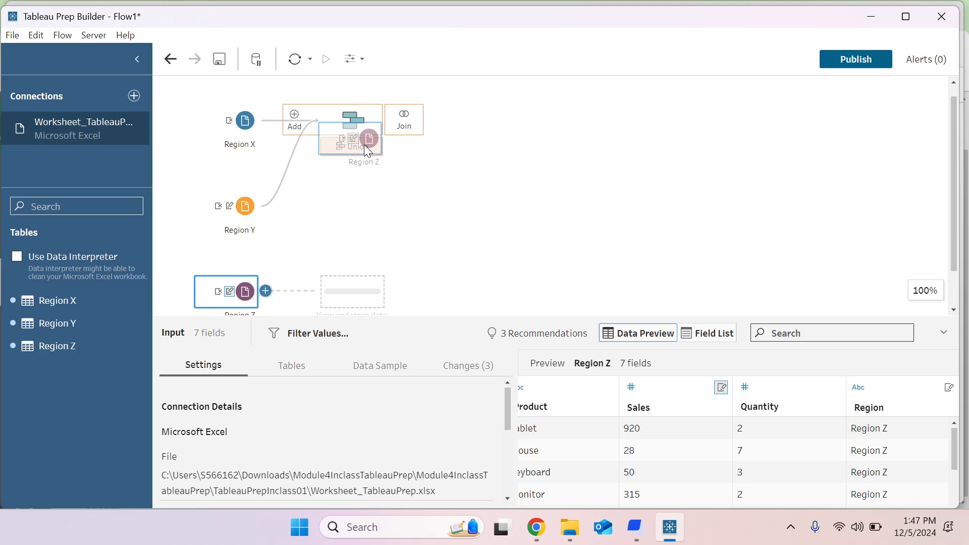
left_click_drag(364, 144, 365, 139)
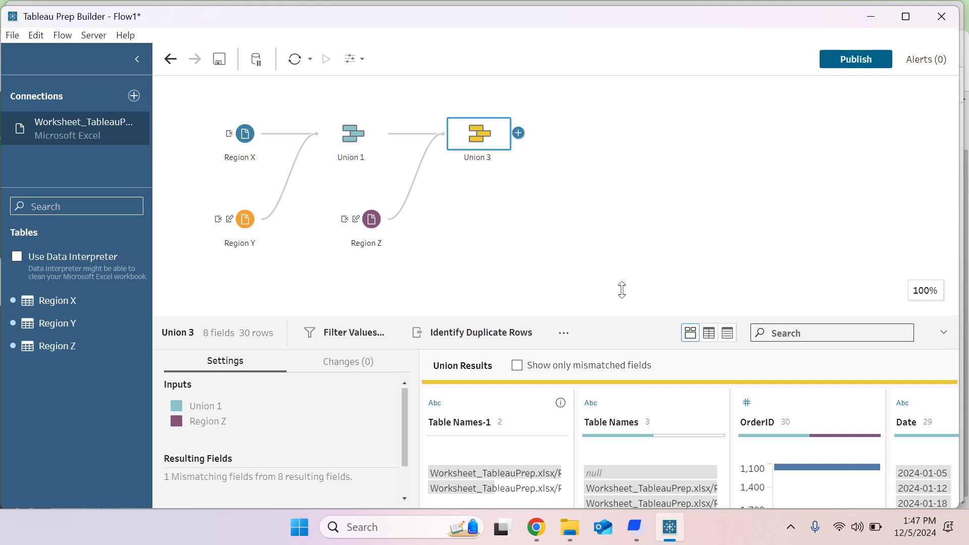
left_click_drag(622, 290, 611, 237)
scroll(737, 392, "right", 4)
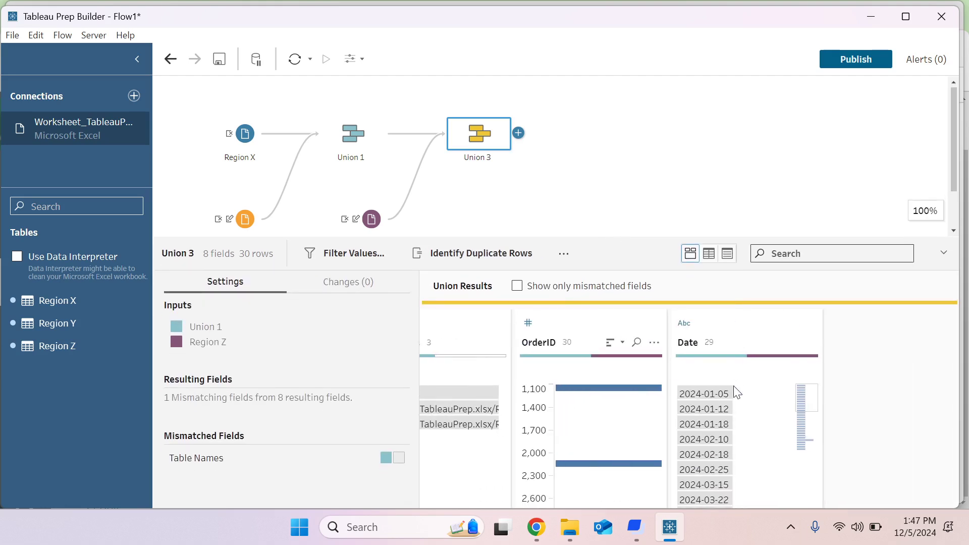
scroll(737, 392, "right", 4)
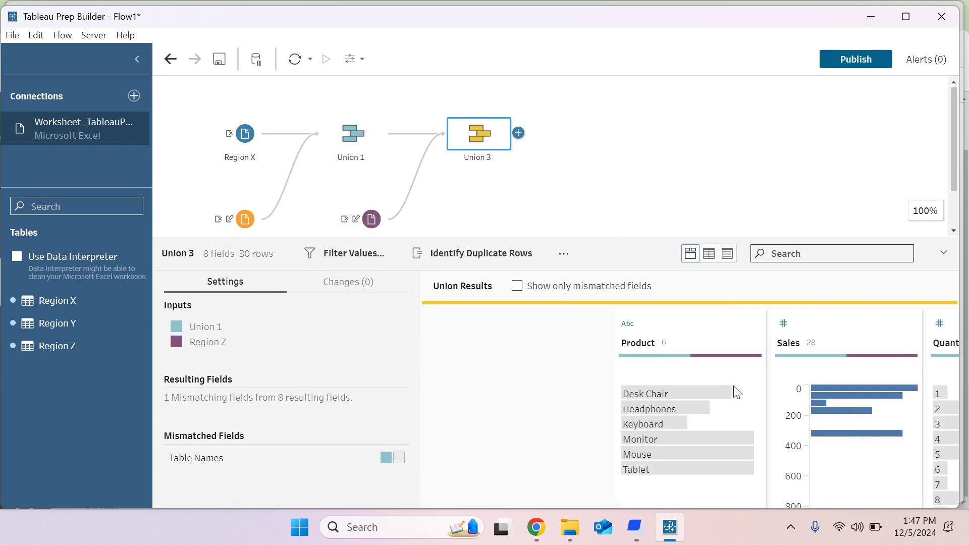
scroll(737, 392, "right", 5)
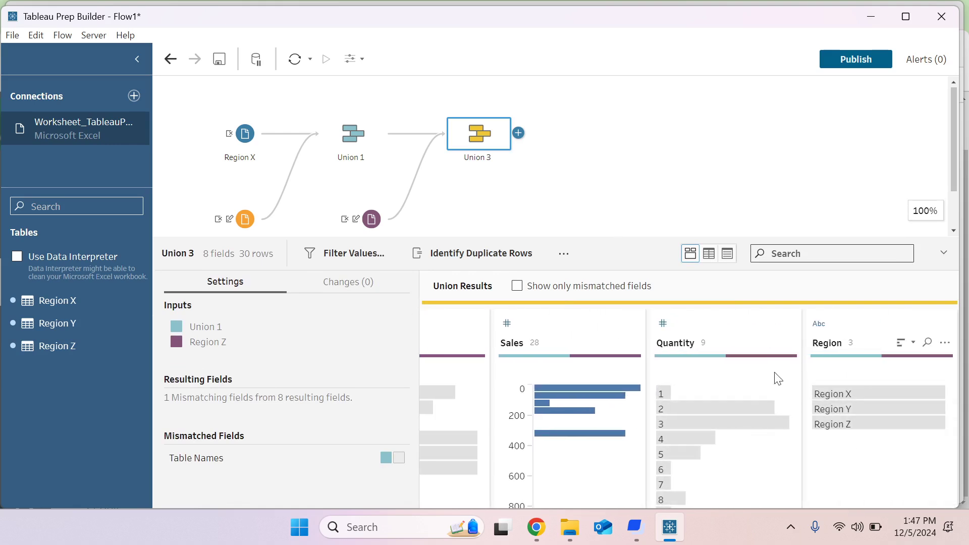
mouse_move(716, 455)
scroll(514, 397, "left", 10)
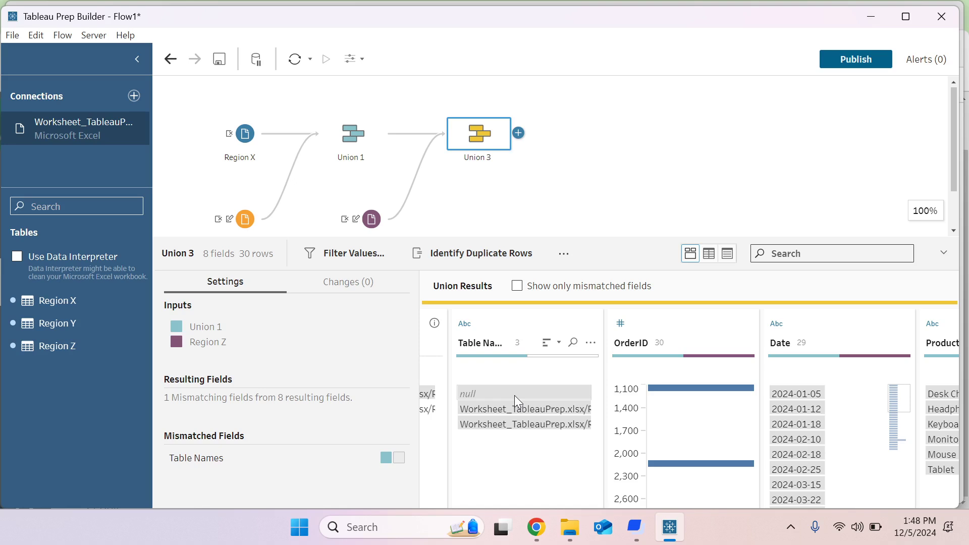
left_click_drag(595, 237, 595, 274)
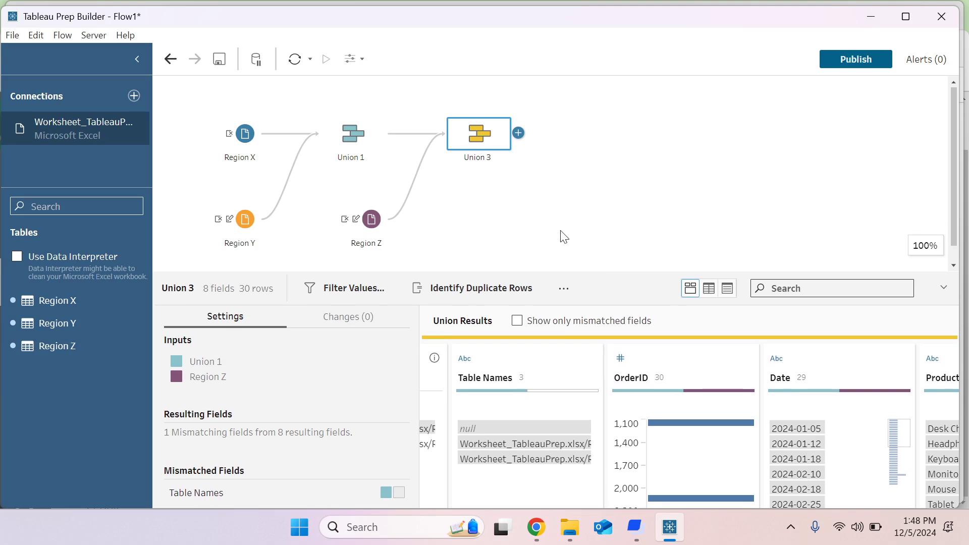
Add a Clean Step after the Union 3 step
left_click(519, 134)
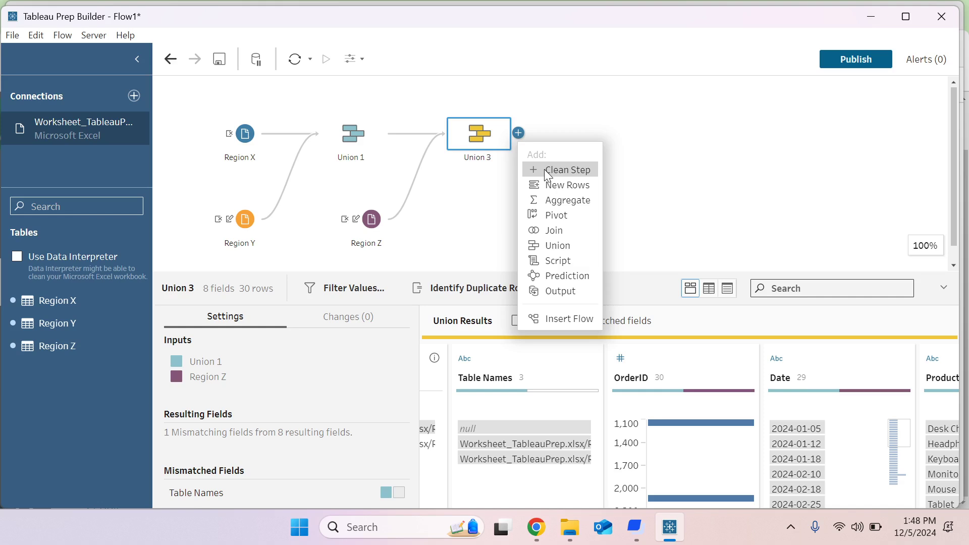
left_click(493, 138)
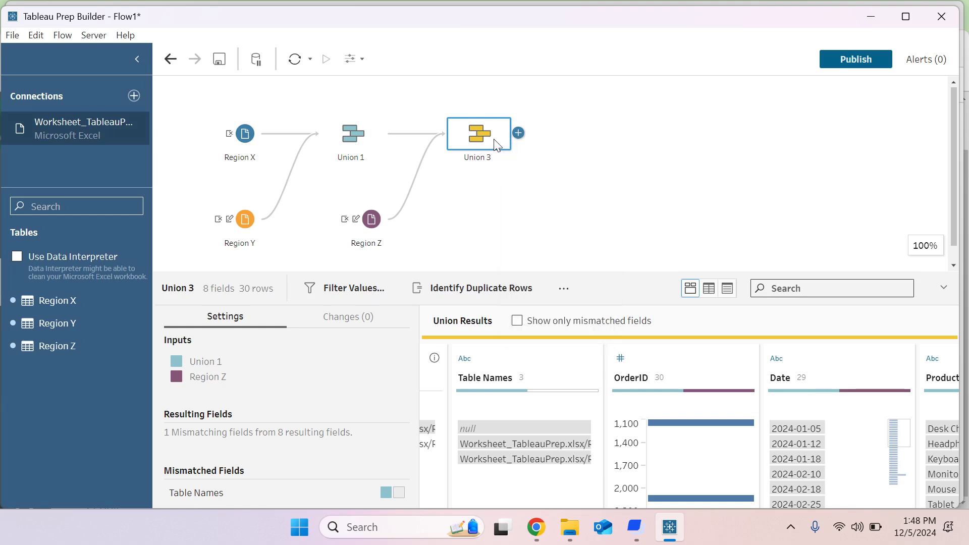
left_click(519, 133)
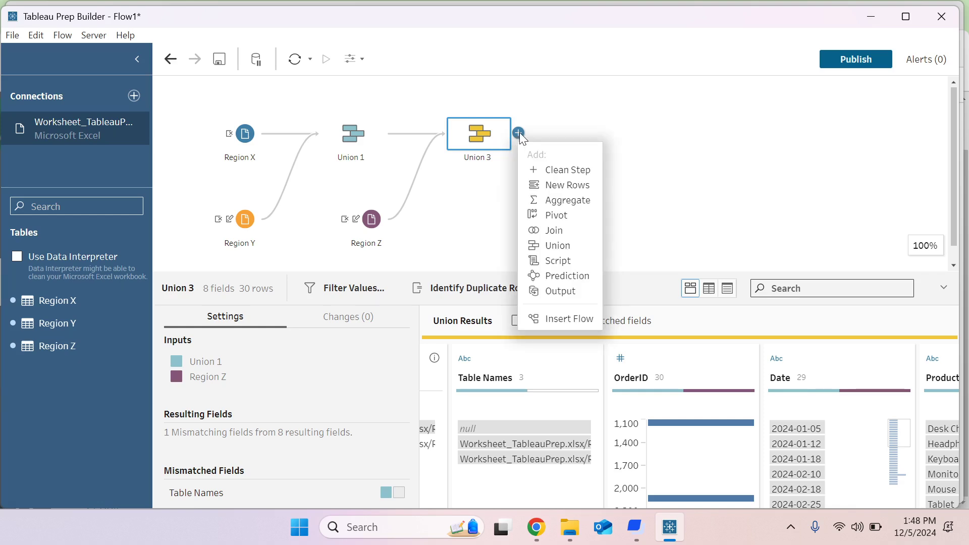
left_click(557, 170)
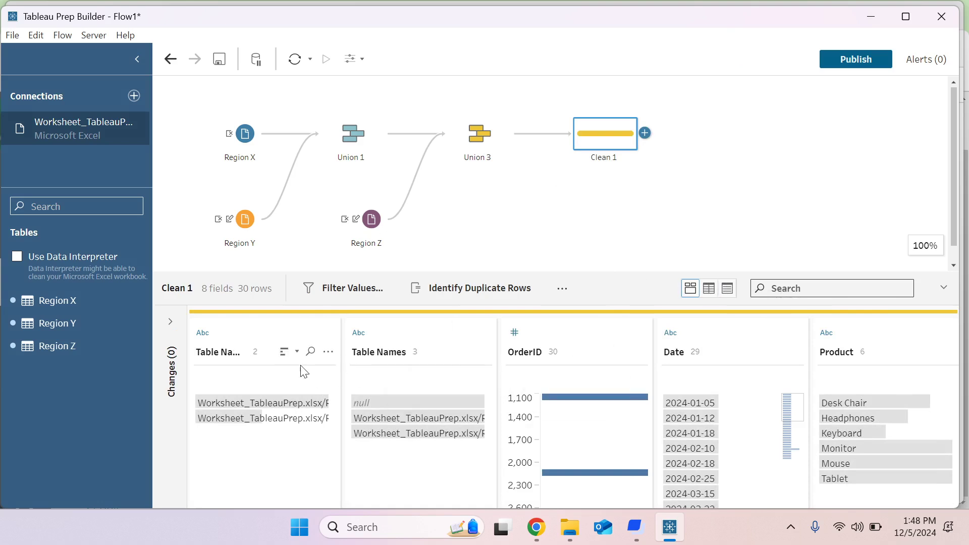
Remove the Table Names-1 and Table Names fields in the Clean 1 step
scroll(401, 380, "right", 5)
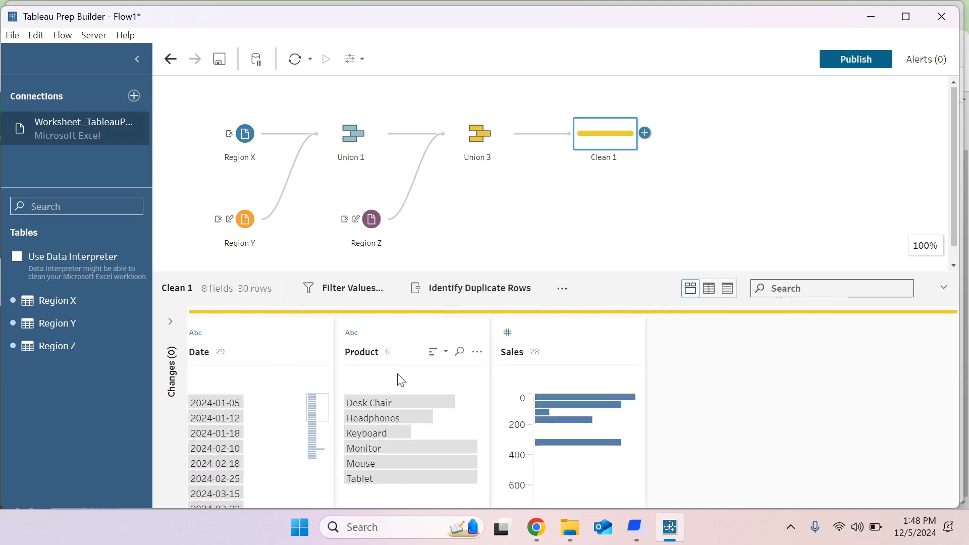
scroll(399, 380, "left", 5)
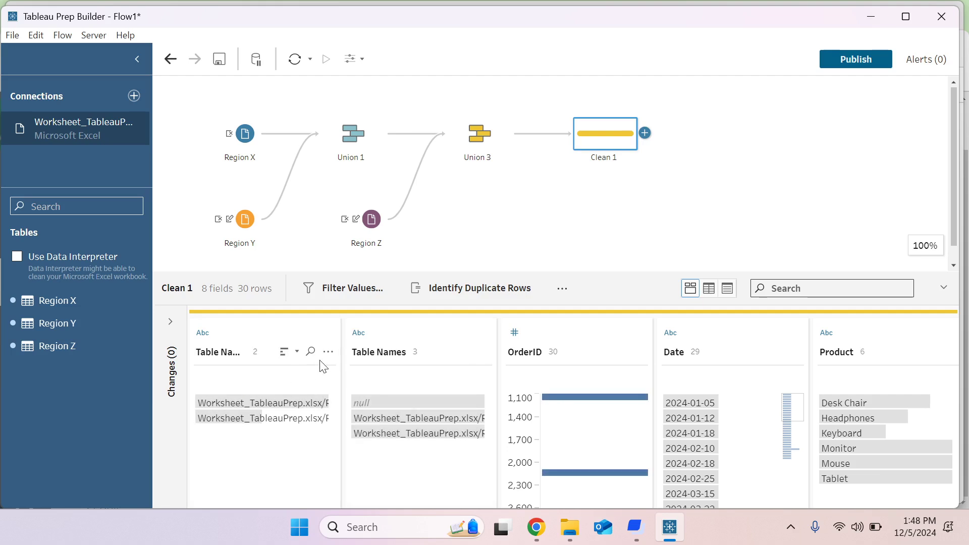
left_click(333, 353)
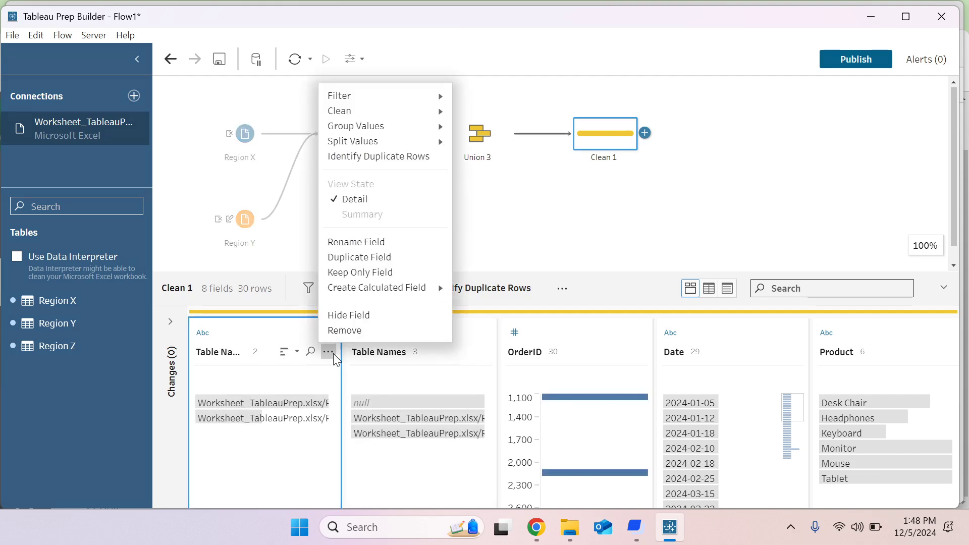
left_click(346, 331)
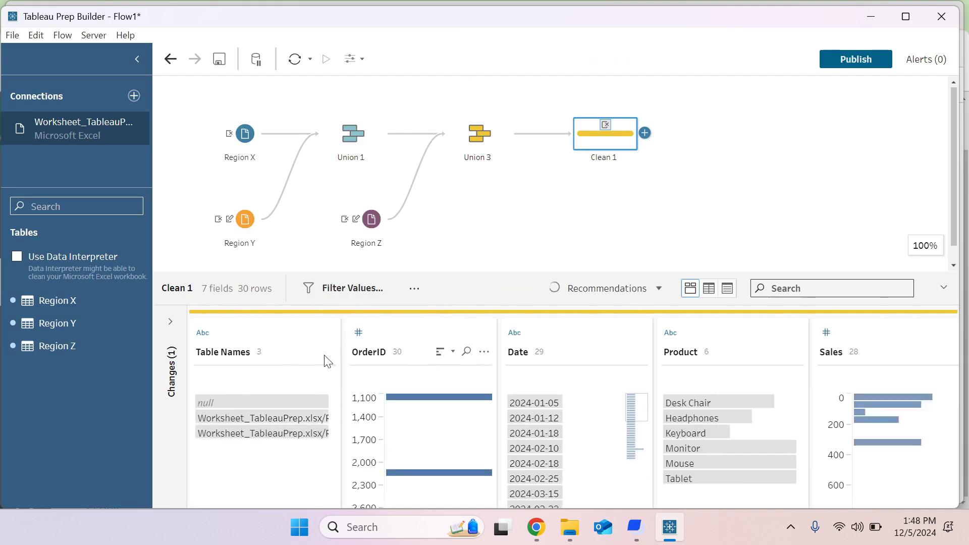
left_click(328, 352)
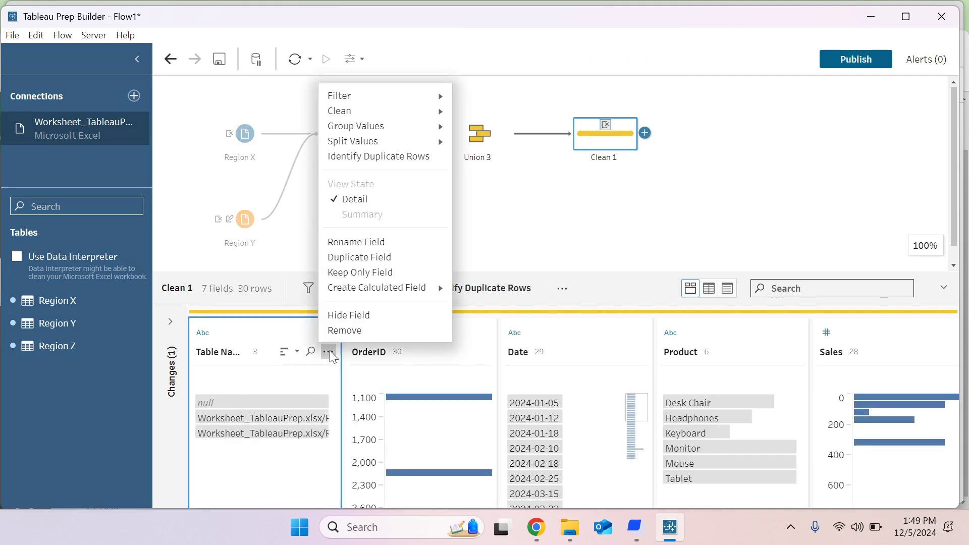
left_click(348, 329)
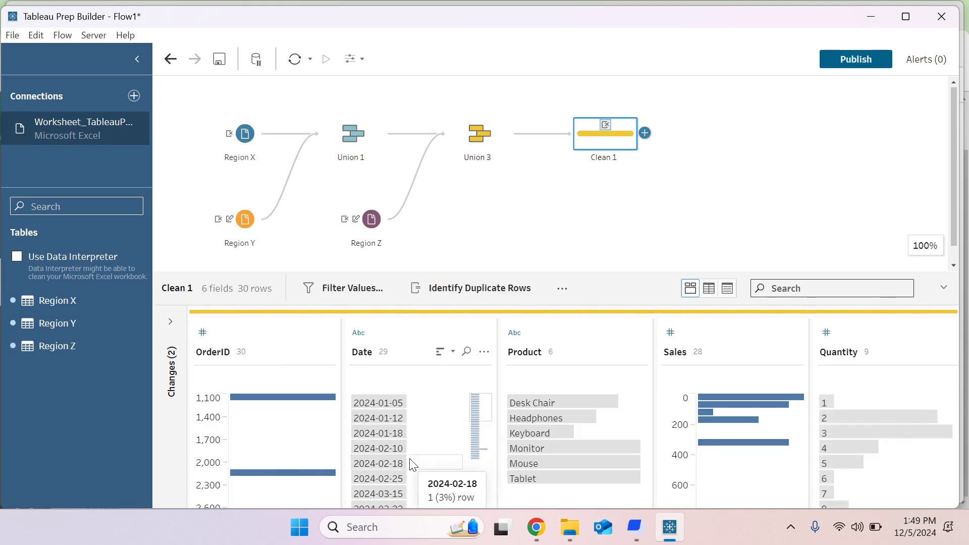
Change the data type of the OrderID field to String in the Clean 1 step
scroll(413, 465, "down", 3)
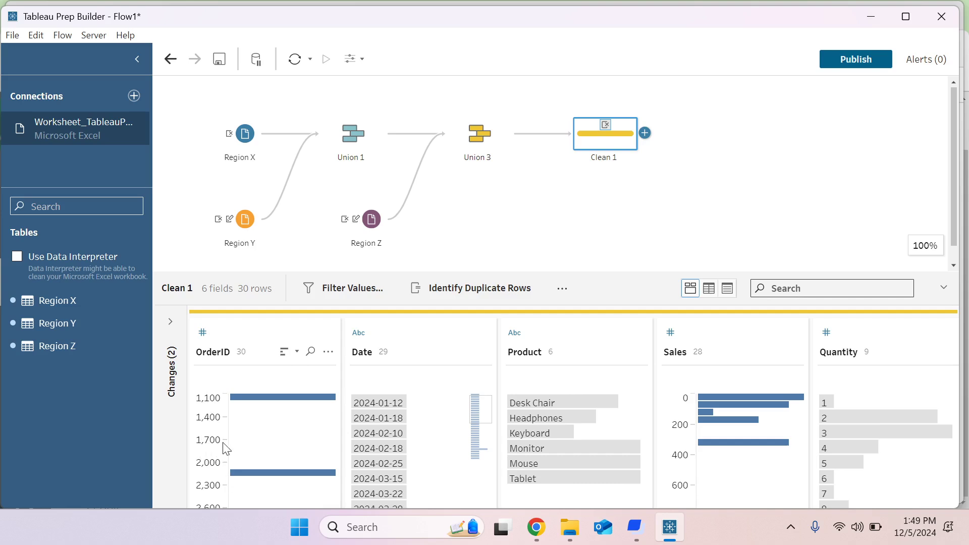
left_click(204, 333)
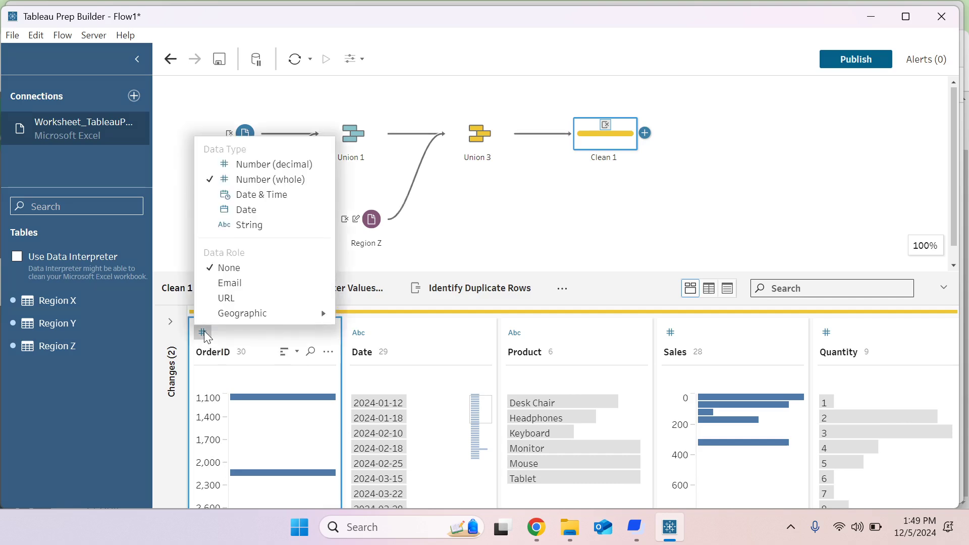
left_click(255, 225)
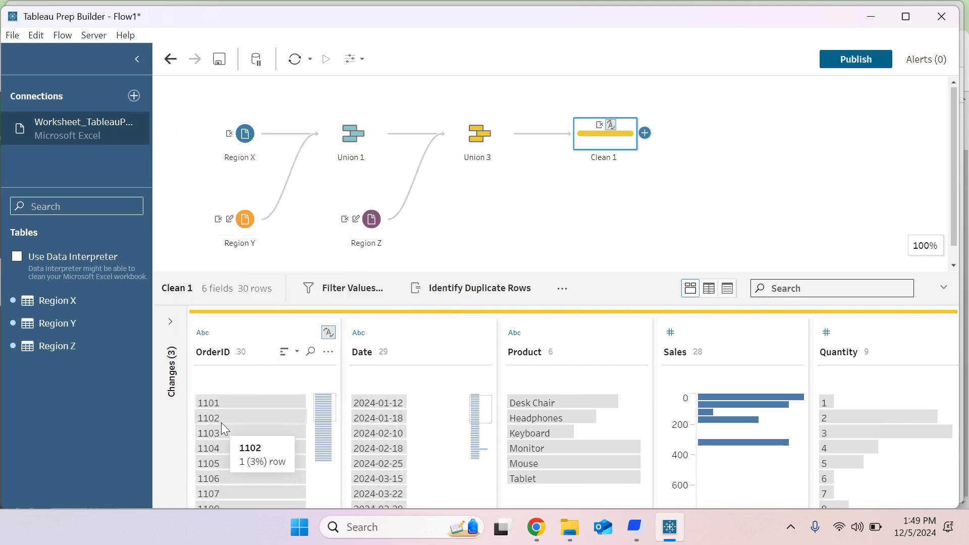
left_click(225, 429)
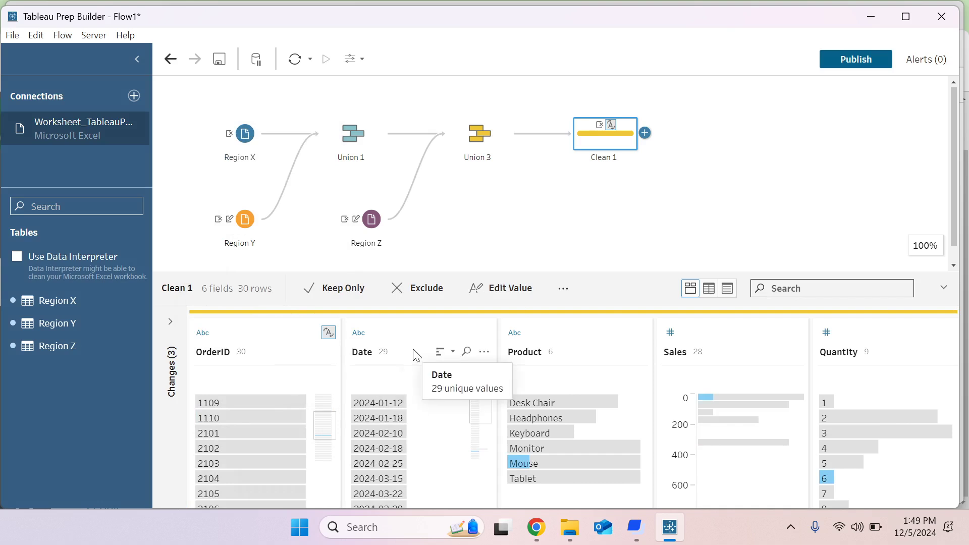
Review the values of the Date field and split them with Automatic Split
scroll(421, 449, "down", 1)
scroll(422, 444, "down", 5)
scroll(404, 422, "up", 6)
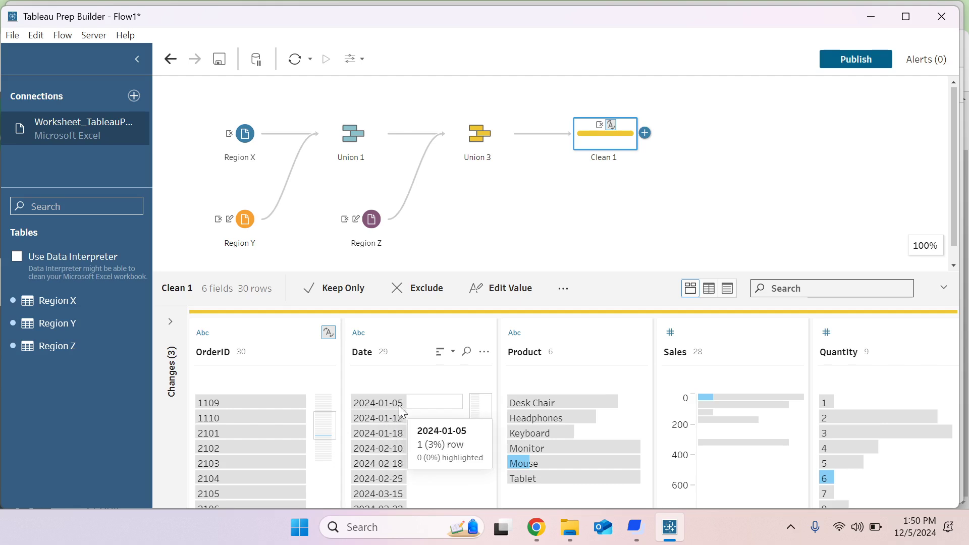
left_click(483, 352)
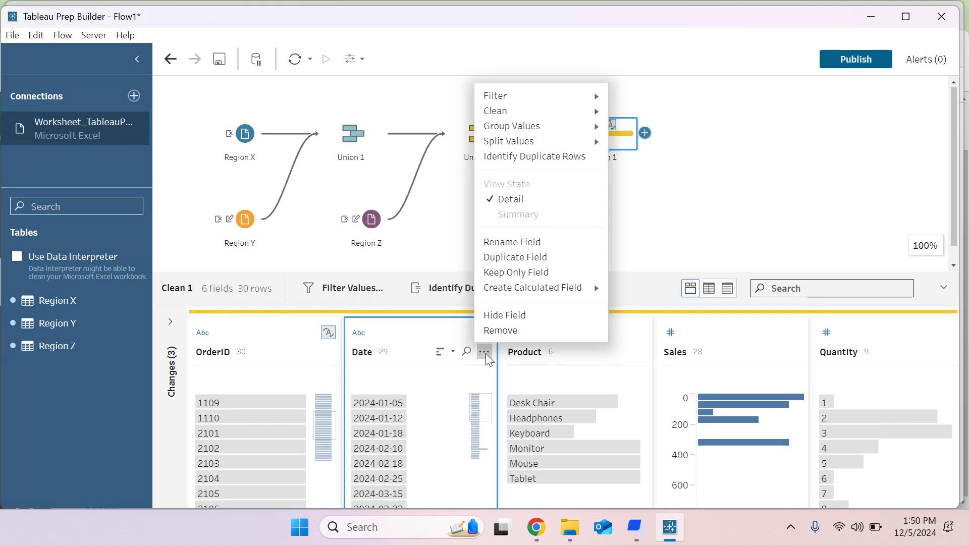
mouse_move(536, 127)
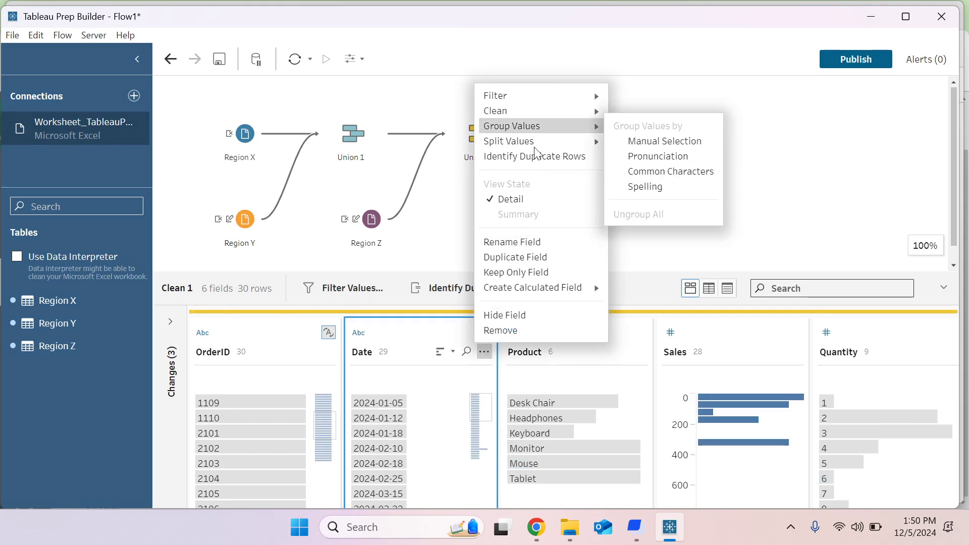
mouse_move(576, 142)
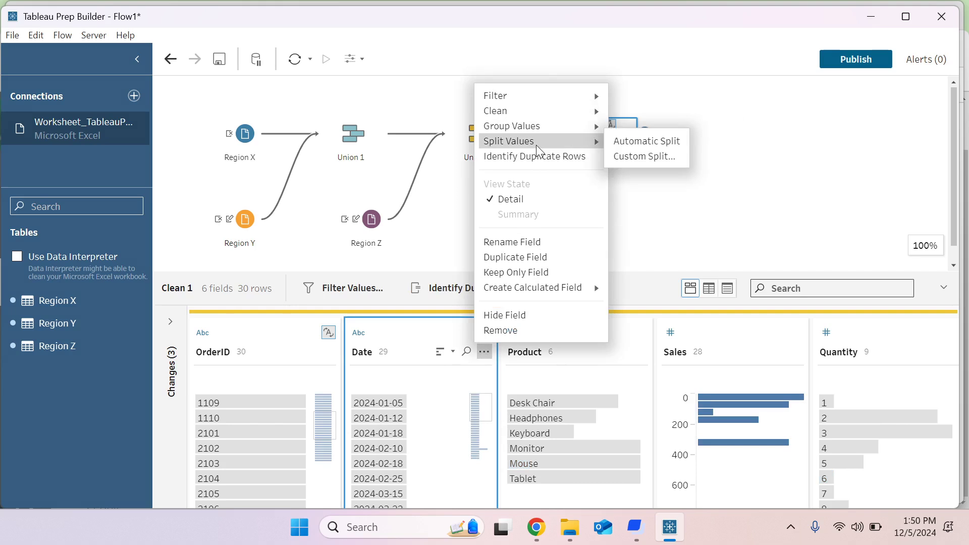
left_click(637, 143)
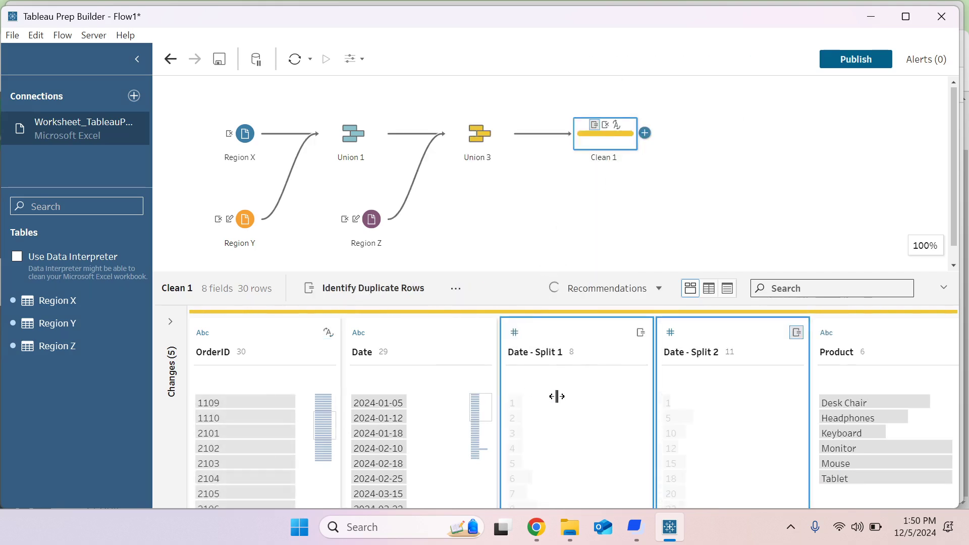
Compare the original Date values with those in the Date - Split 1 and Date - Split 2 fields
scroll(565, 402, "right", 1)
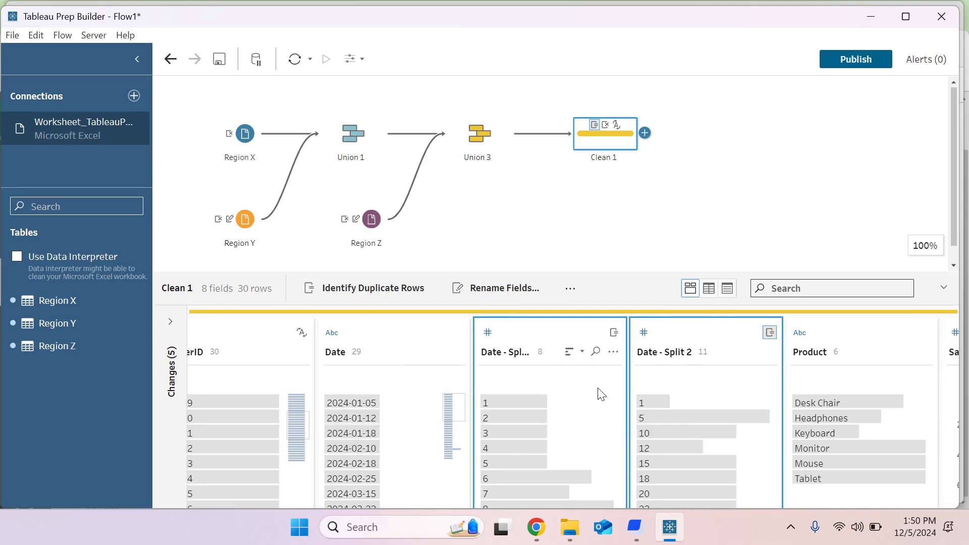
scroll(540, 418, "right", 3)
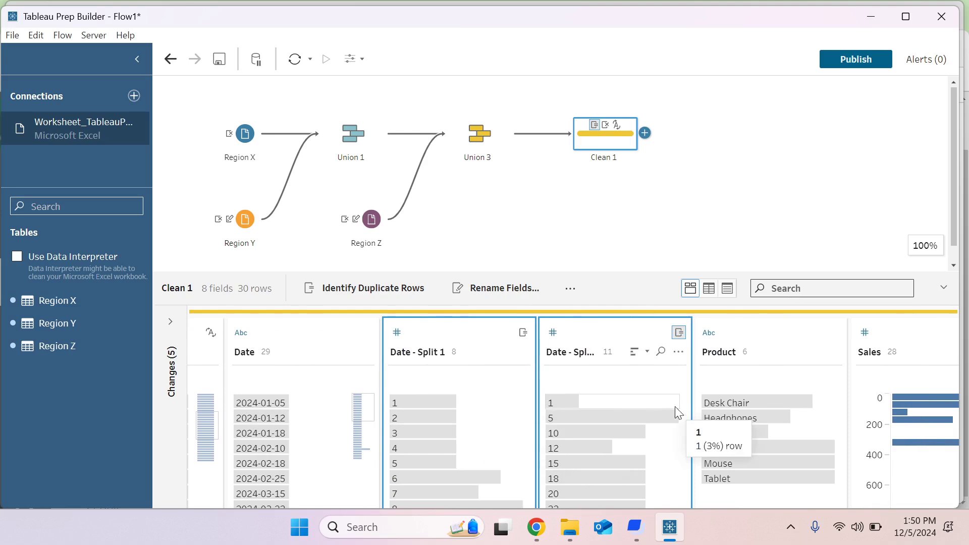
scroll(325, 425, "left", 2)
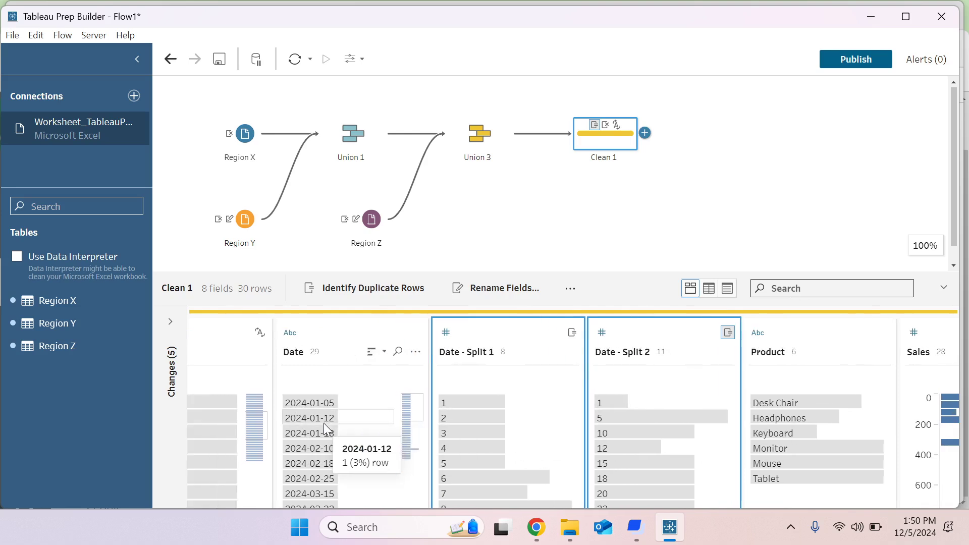
scroll(301, 438, "down", 5)
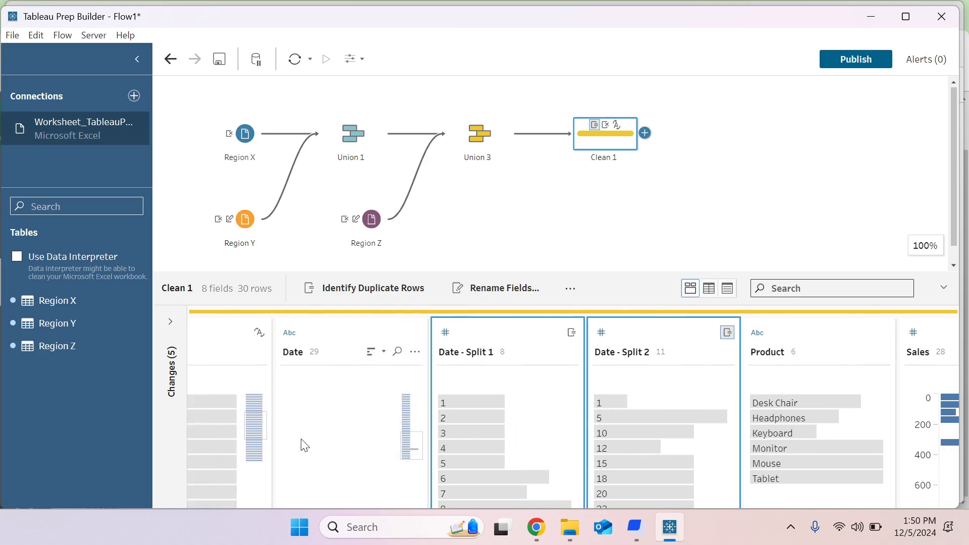
scroll(303, 443, "up", 5)
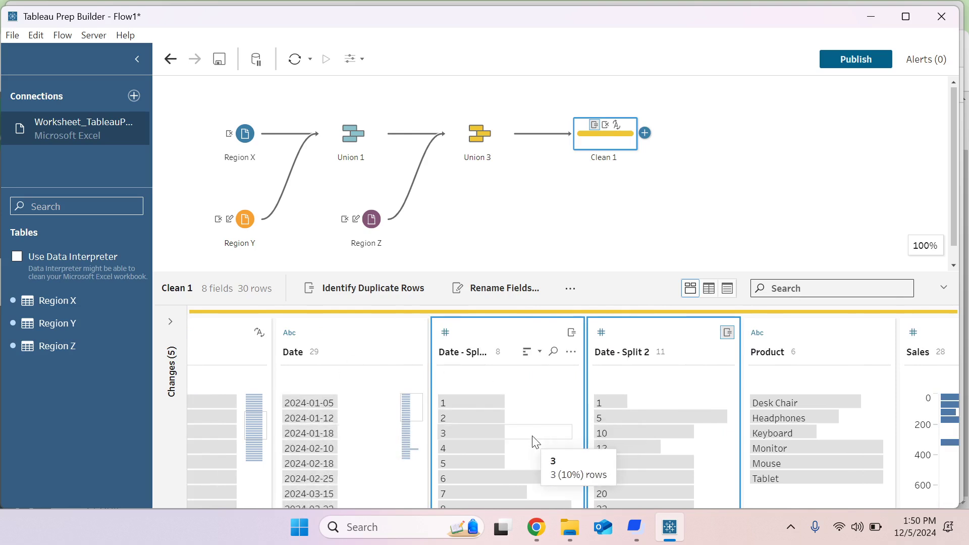
scroll(535, 441, "right", 2)
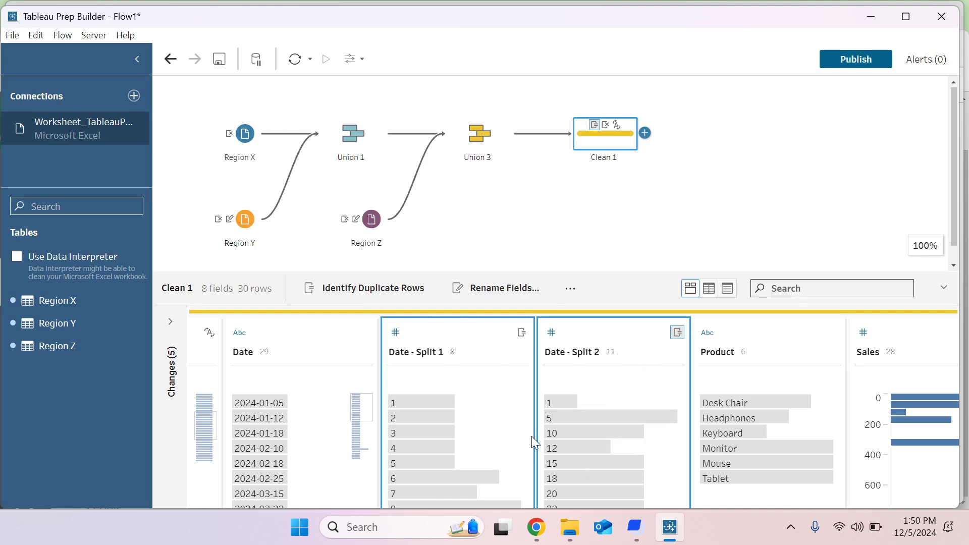
mouse_move(482, 438)
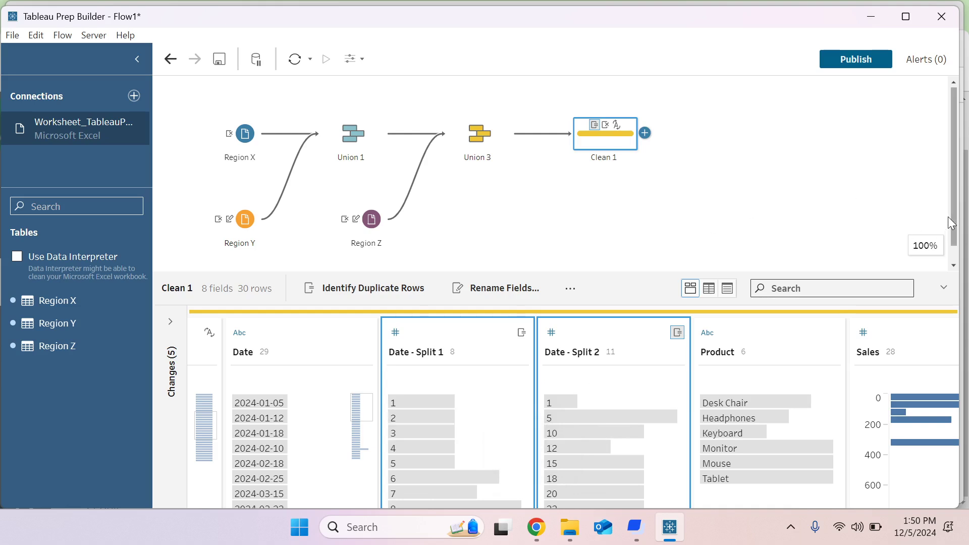
mouse_move(580, 467)
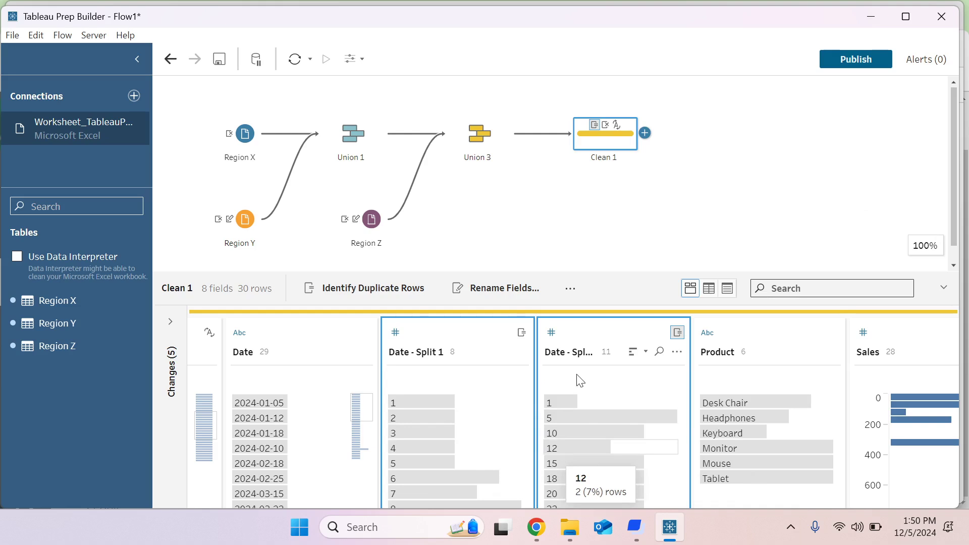
left_click(677, 351)
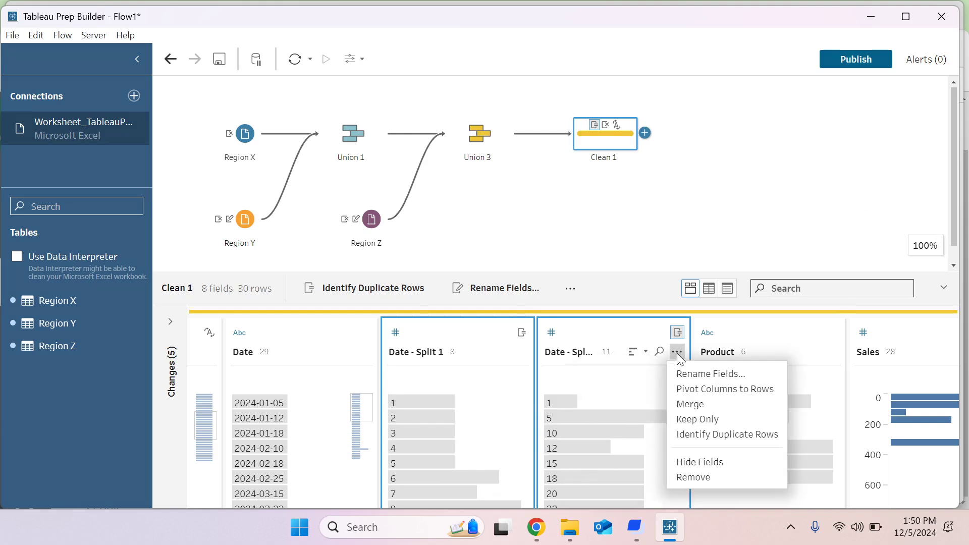
left_click(724, 374)
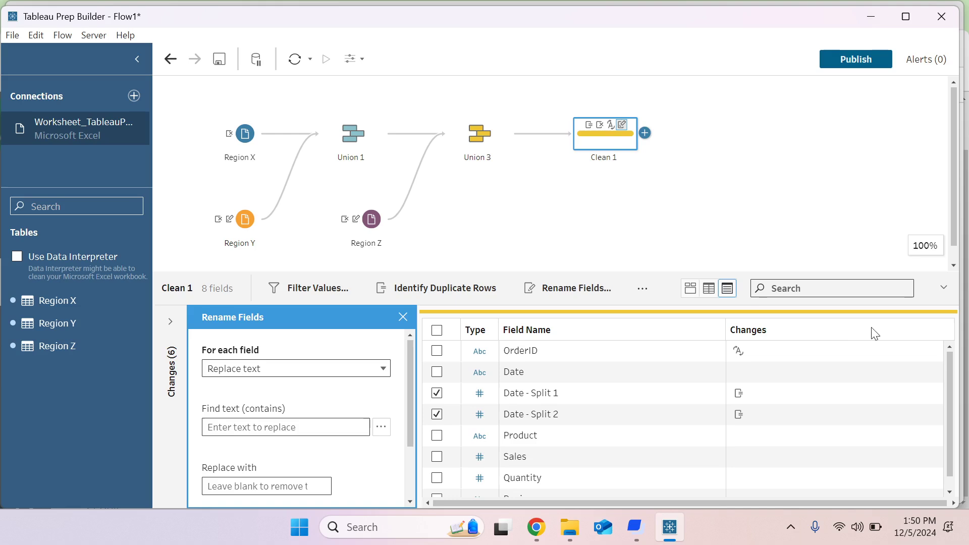
left_click(403, 317)
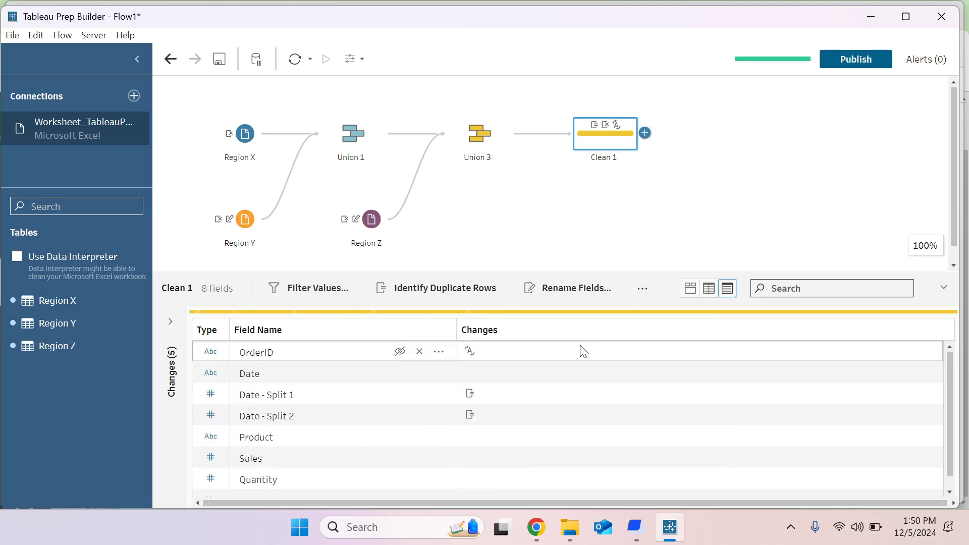
left_click(690, 288)
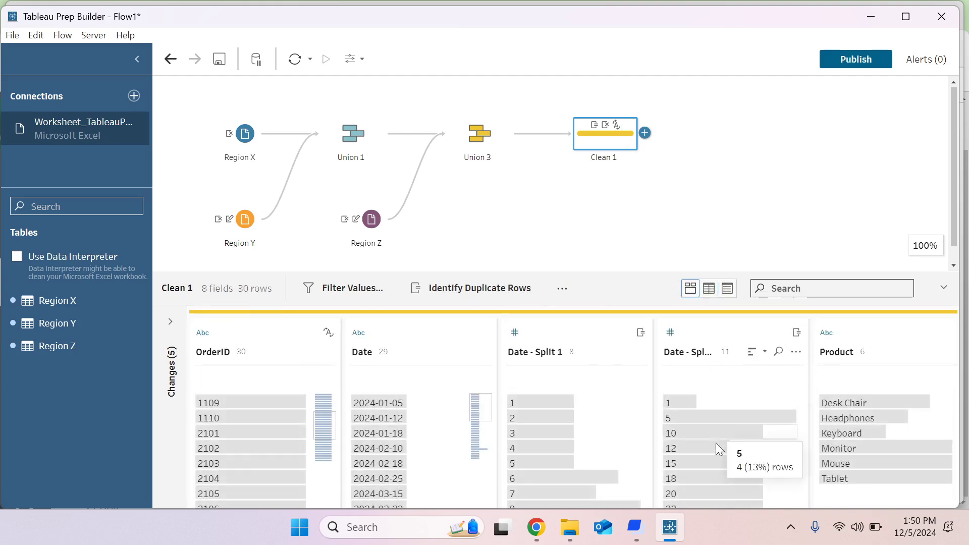
Try to rename the Date - Split 2 field as Date in the Clean 1 step
left_click(687, 353)
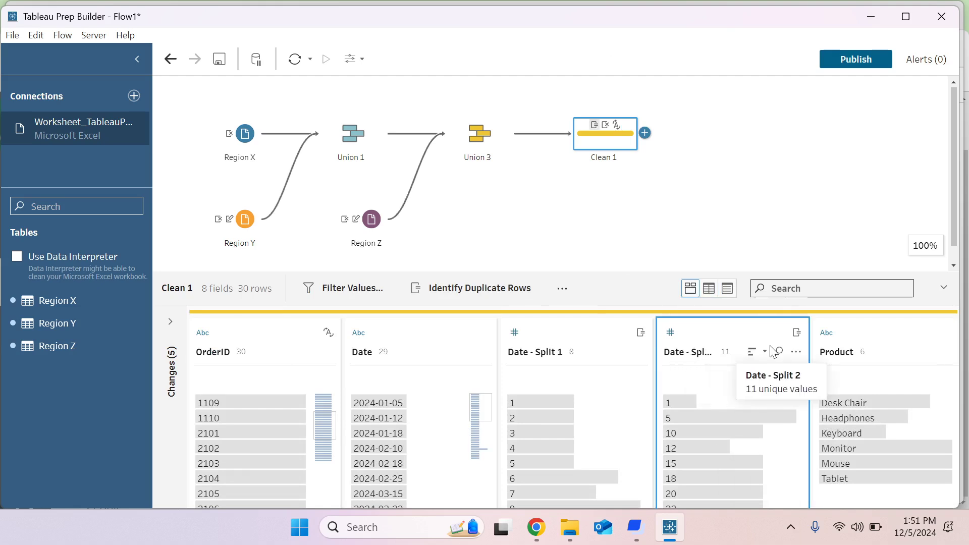
left_click(796, 353)
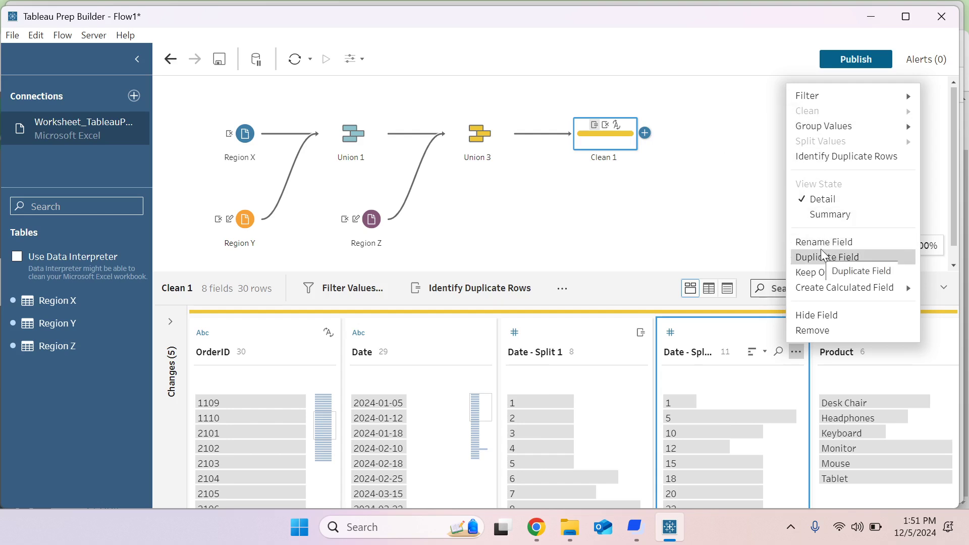
key("Escape")
double_click(687, 352)
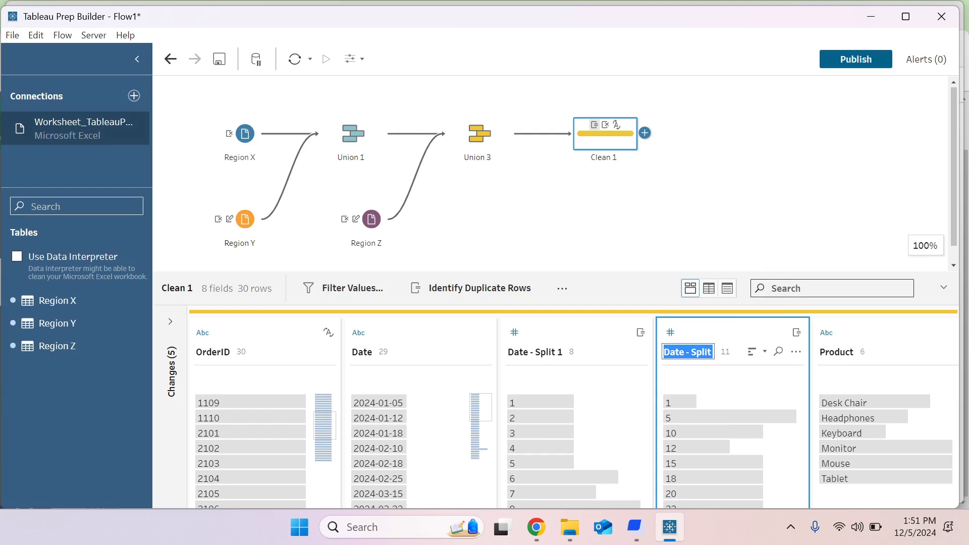
type("Date")
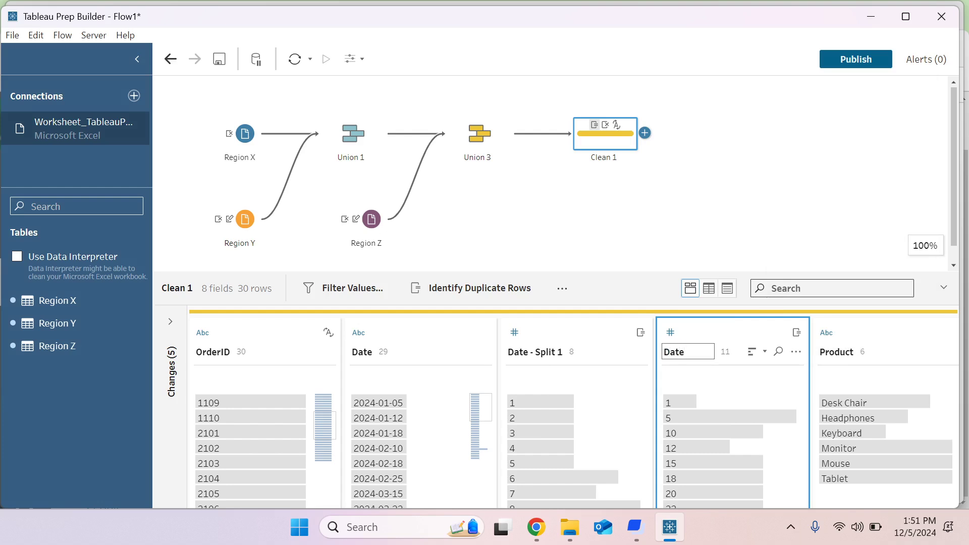
key("BackSpace")
key("BackSpace")
type("ate")
left_click(704, 362)
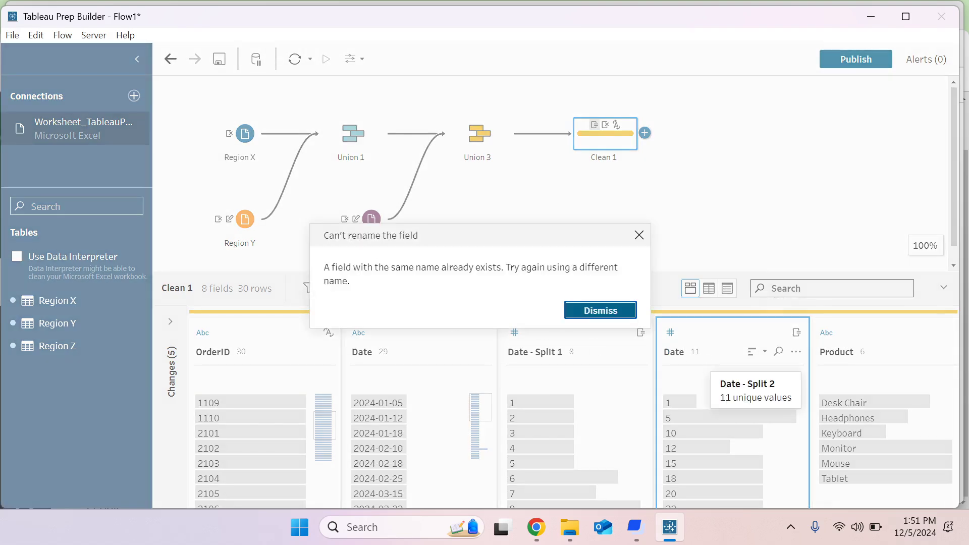
left_click(601, 311)
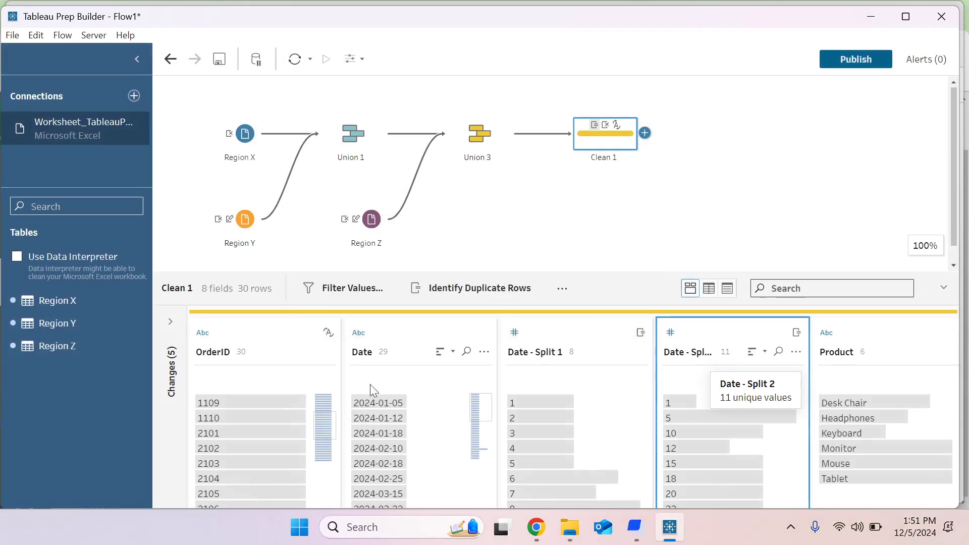
Rename the Date - Split 2 field as Day in the Clean 1 step
left_click(794, 353)
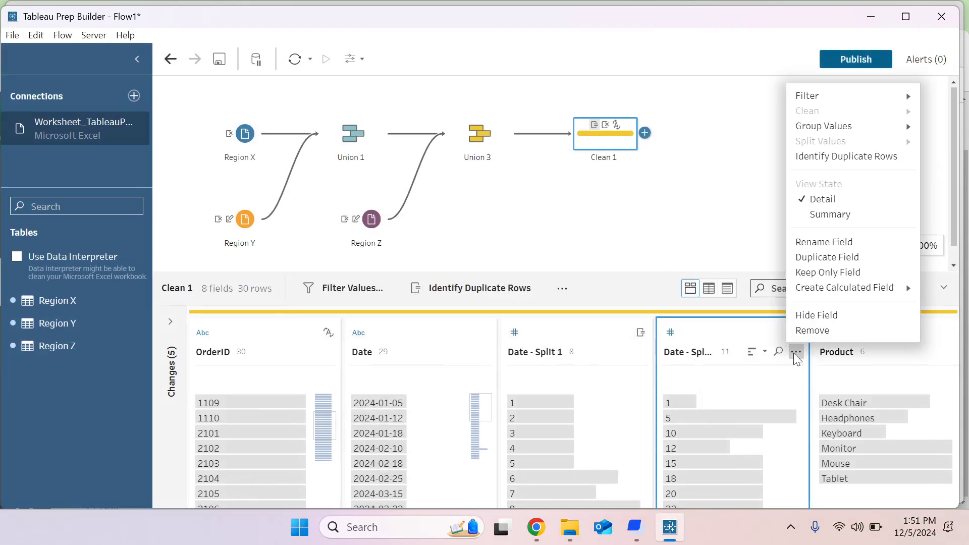
left_click(832, 245)
type("day")
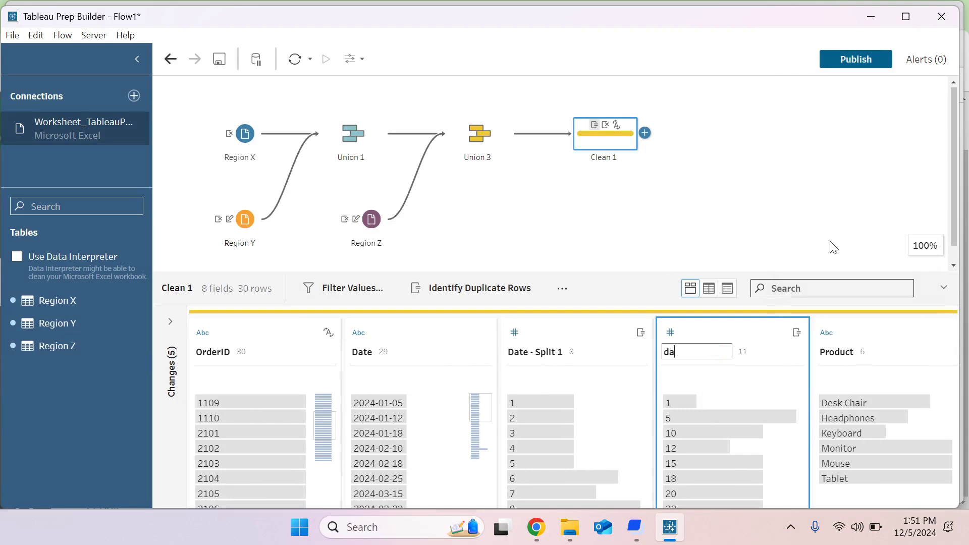
key("BackSpace")
key("BackSpace")
key("BackSpace")
type("Day")
key("Return")
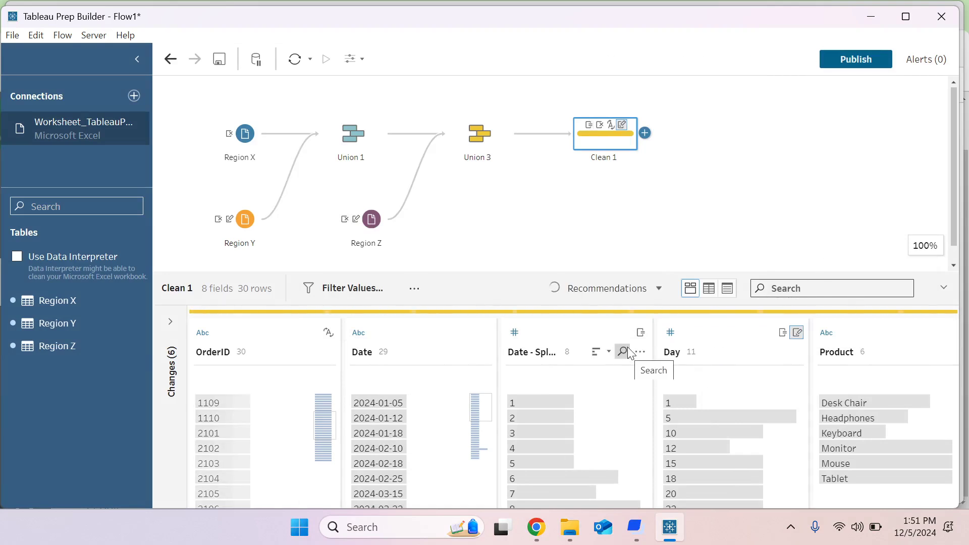
Rename the Date - Split 1 field as Month in the Clean 1 step
left_click(641, 352)
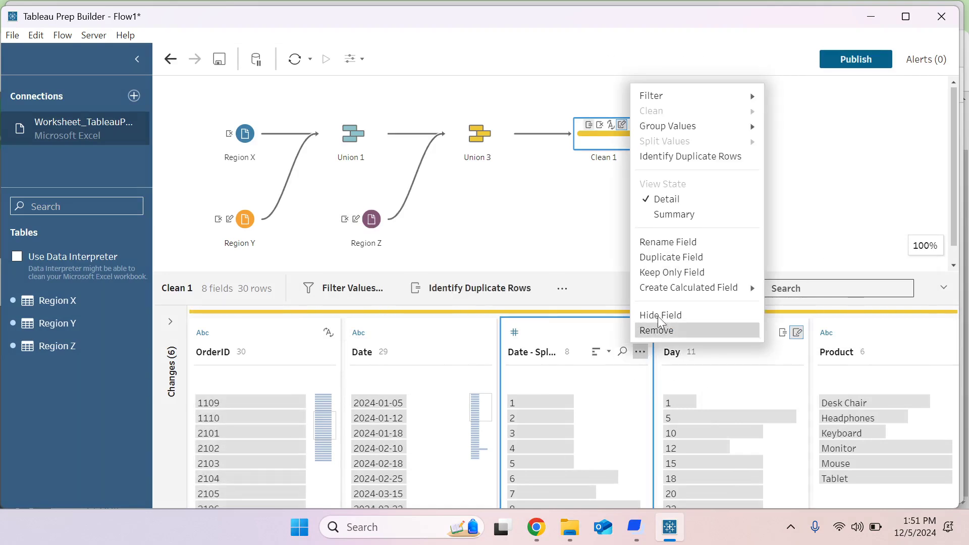
left_click(684, 242)
type("Month")
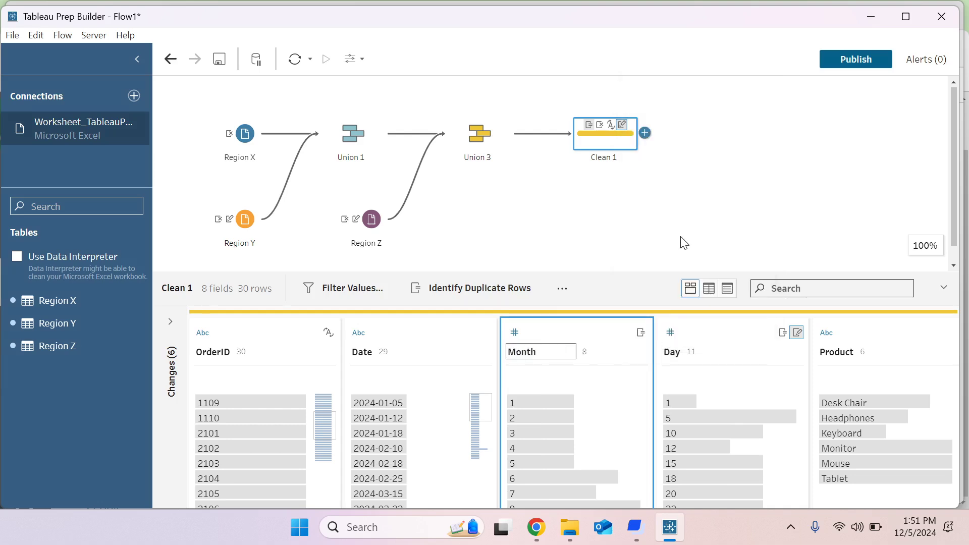
key("Return")
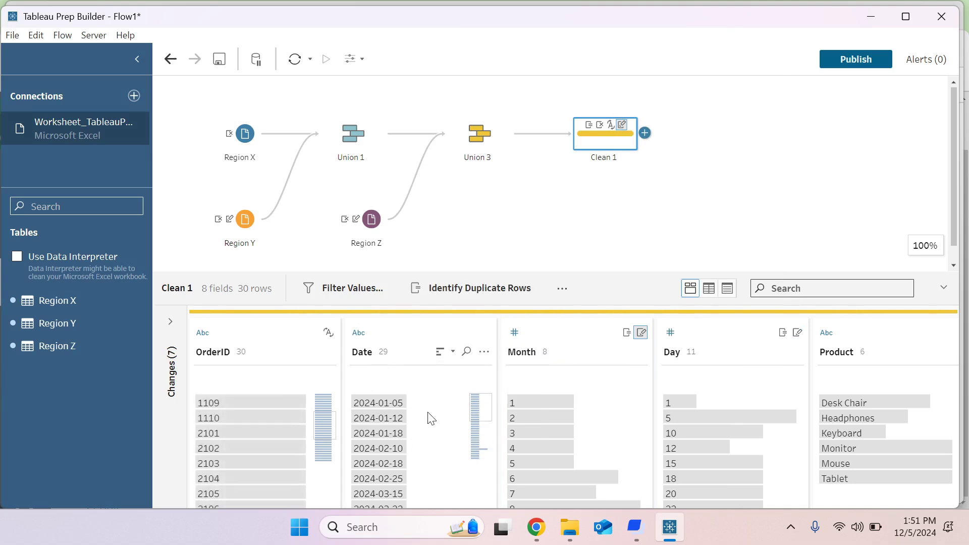
Look through the original Date field's values and remove that field from the Clean 1 step
scroll(432, 437, "down", 3)
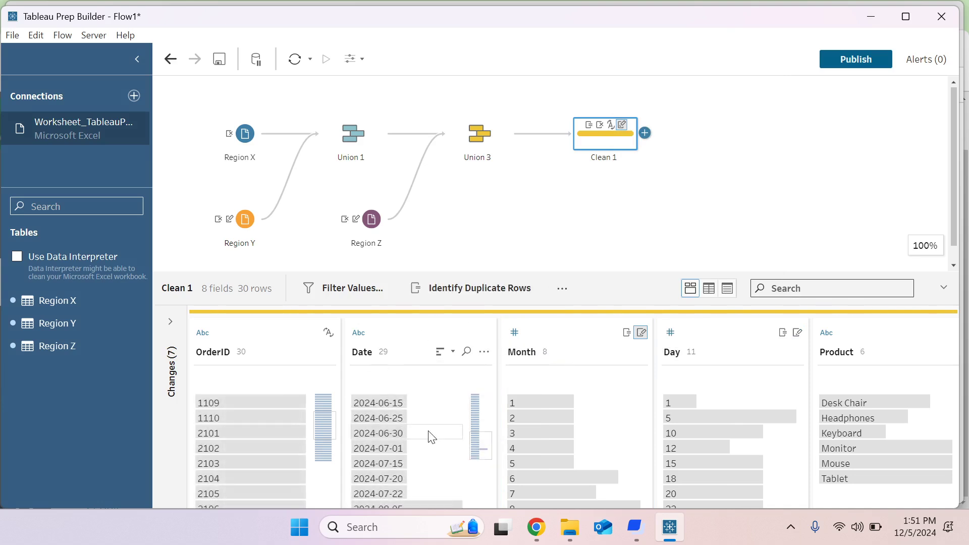
scroll(429, 434, "up", 5)
left_click(484, 351)
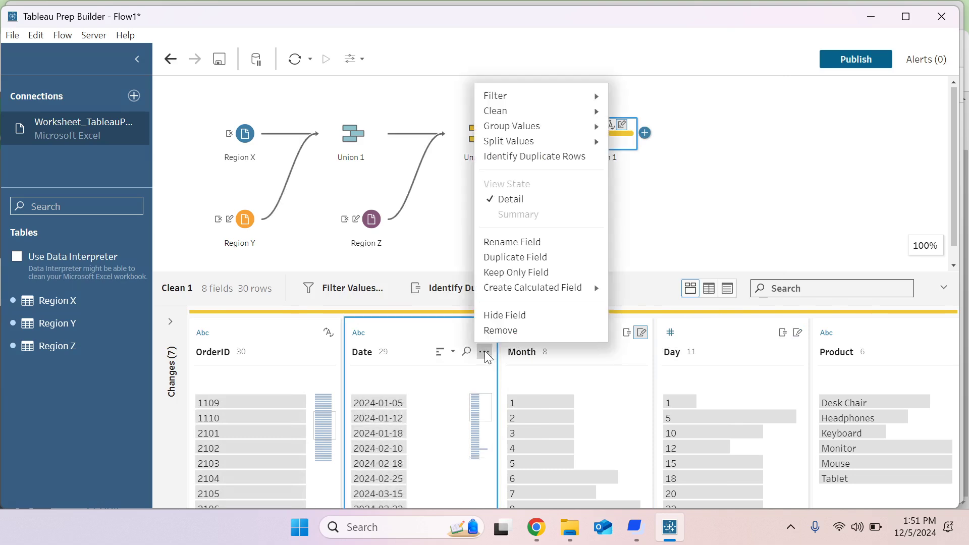
left_click(512, 336)
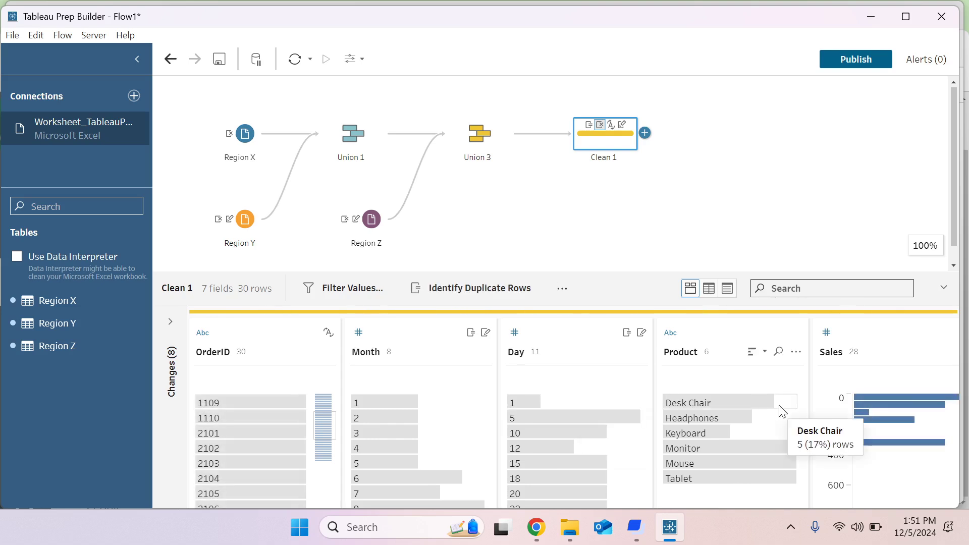
Review the remaining Clean 1 fields and rows in the profile, data grid and list views
scroll(779, 405, "right", 3)
scroll(780, 405, "right", 5)
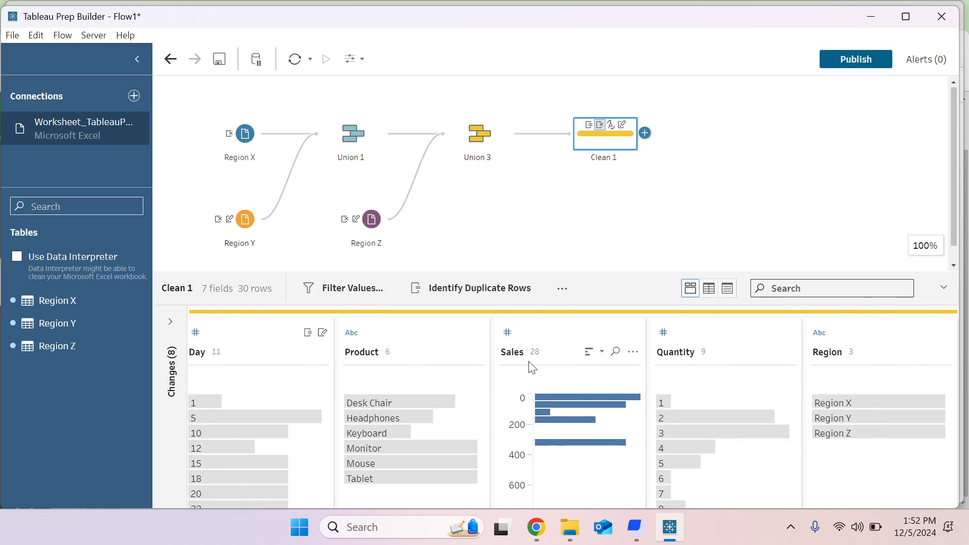
scroll(381, 427, "left", 5)
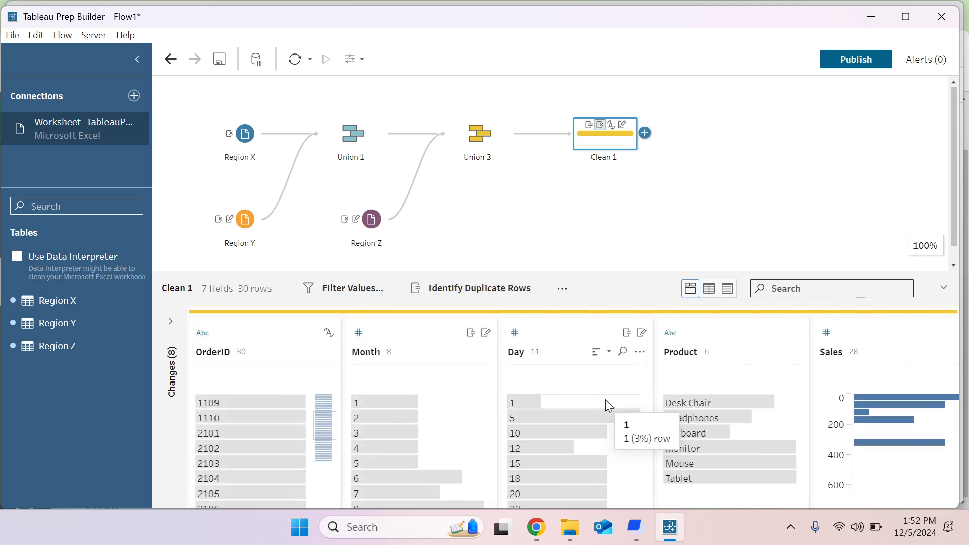
left_click(709, 288)
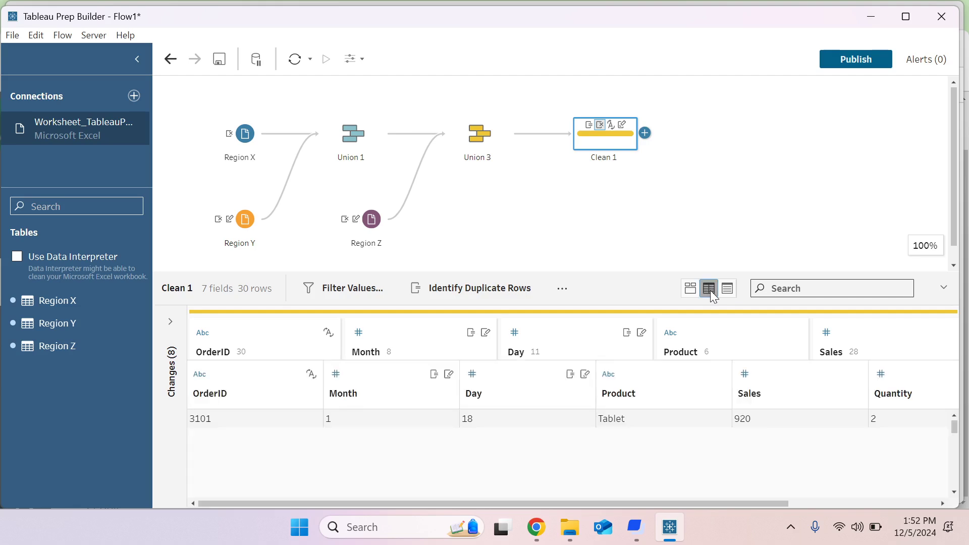
scroll(419, 441, "down", 8)
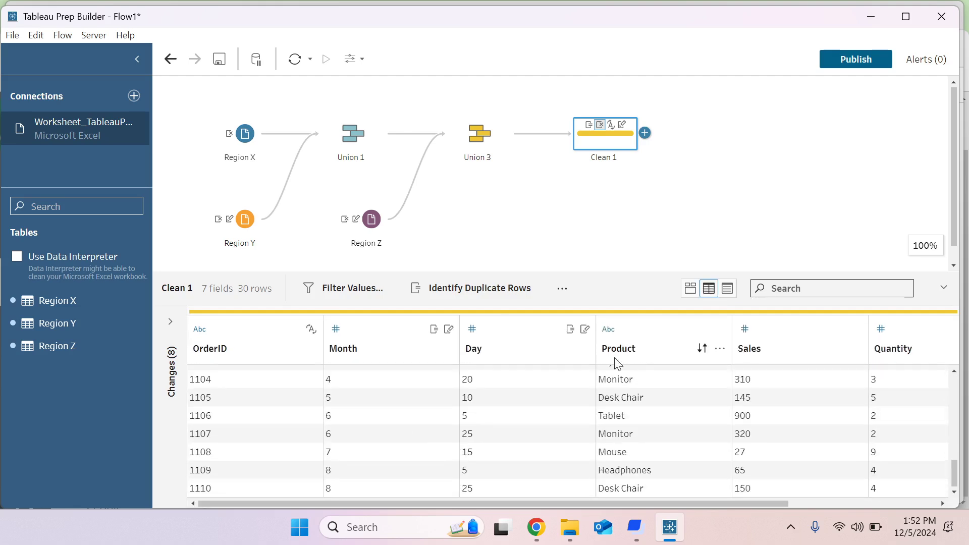
left_click(727, 289)
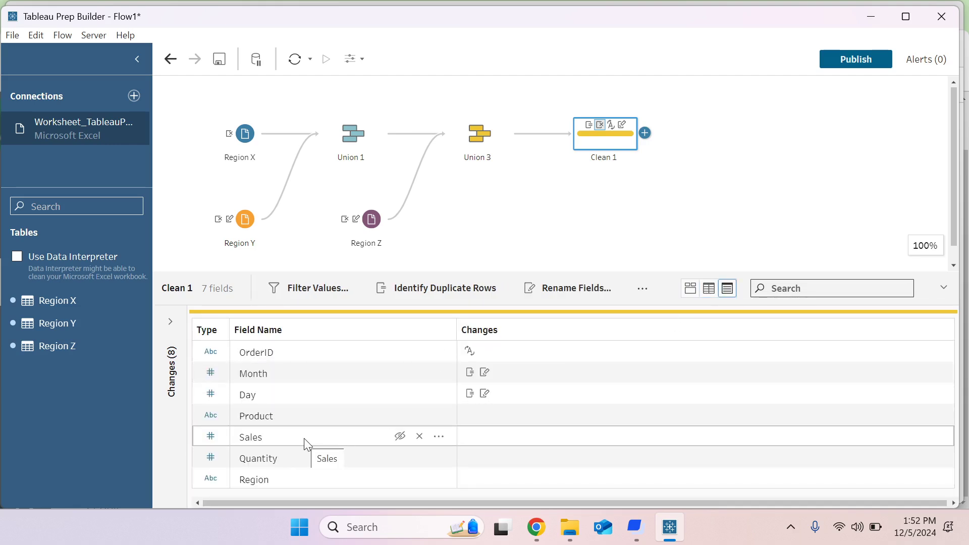
left_click(304, 295)
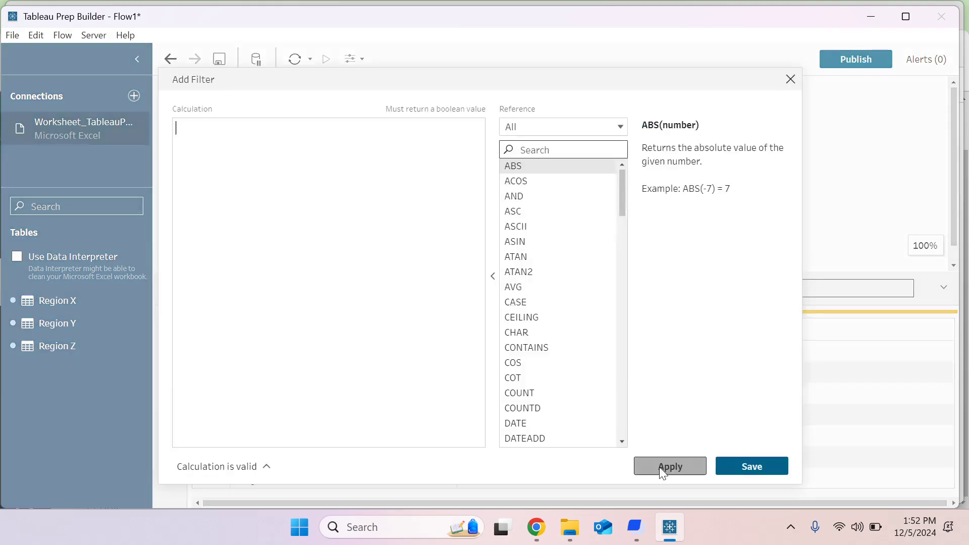
left_click(790, 80)
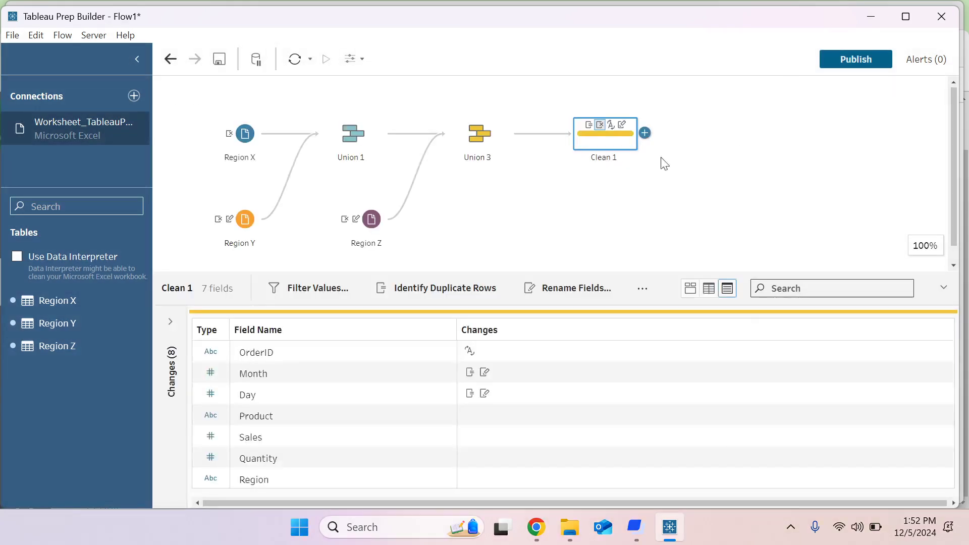
Add an Output step after Clean 1 in the flow
left_click(653, 202)
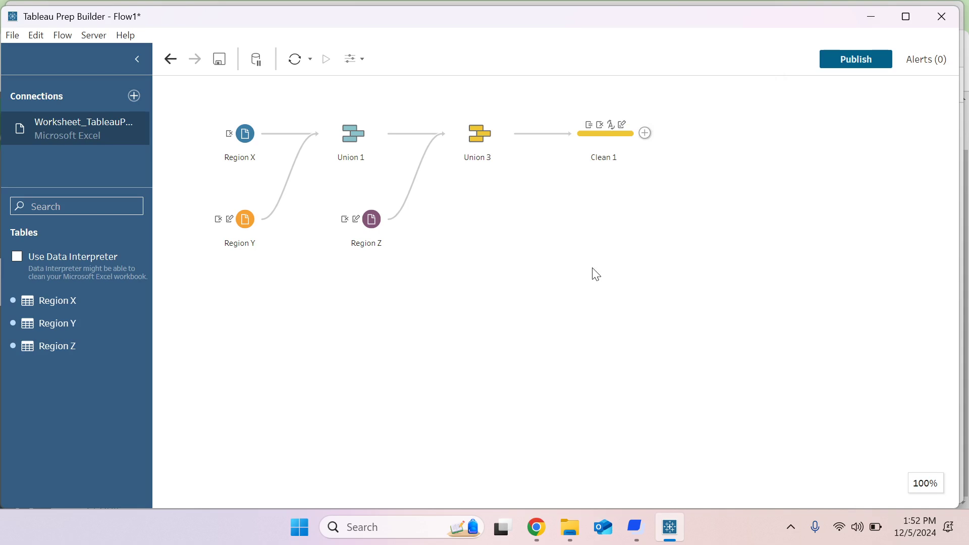
left_click(646, 133)
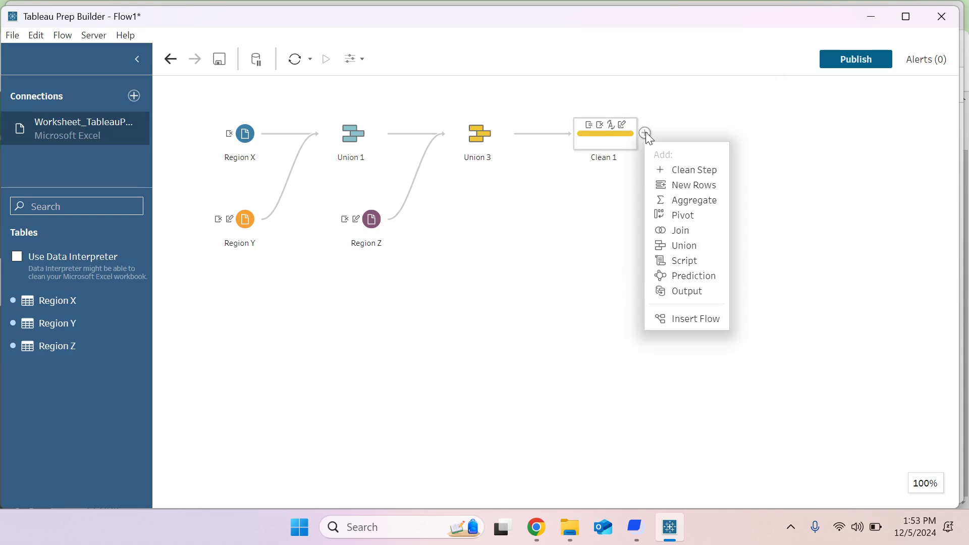
left_click(694, 301)
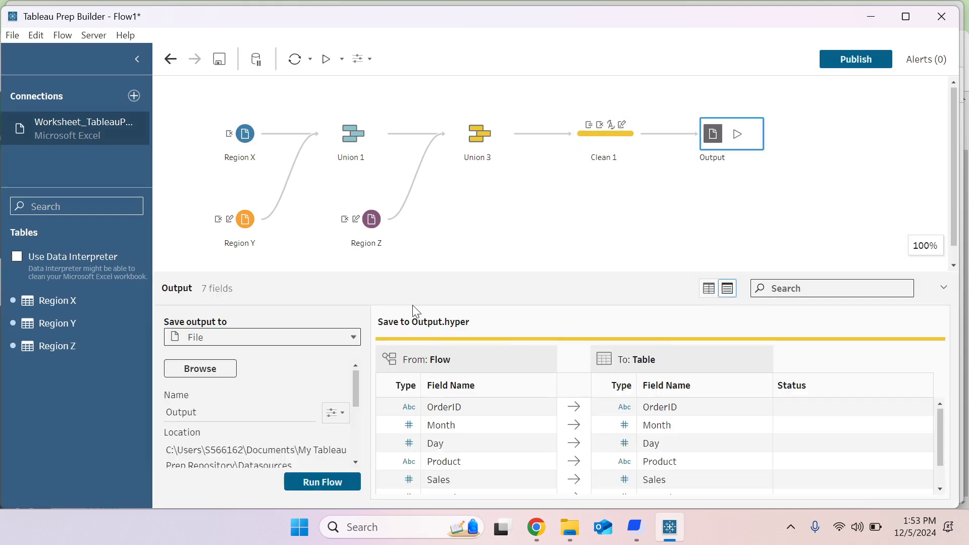
Preview the Output step's data rows and examine its save location and available output types
left_click(709, 288)
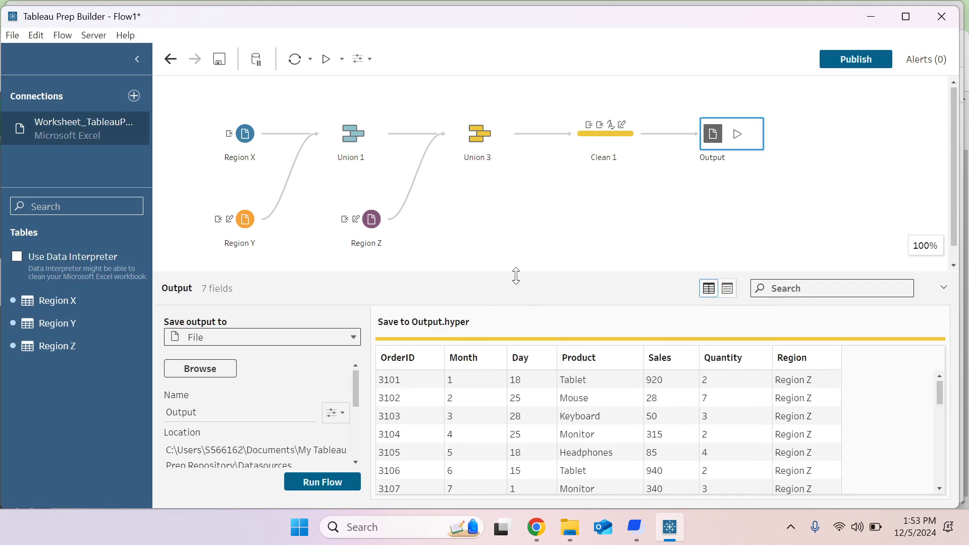
left_click_drag(523, 272, 523, 260)
left_click_drag(357, 388, 294, 413)
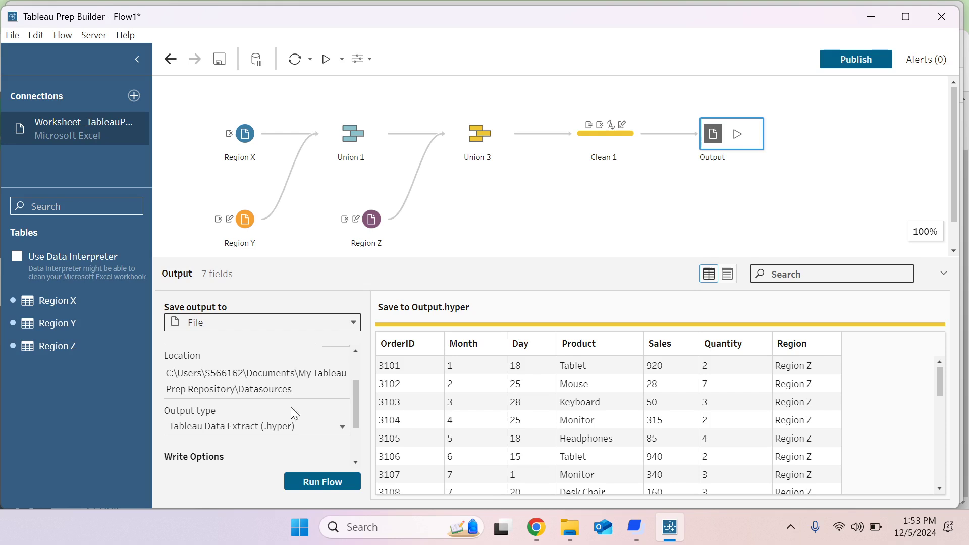
left_click(341, 427)
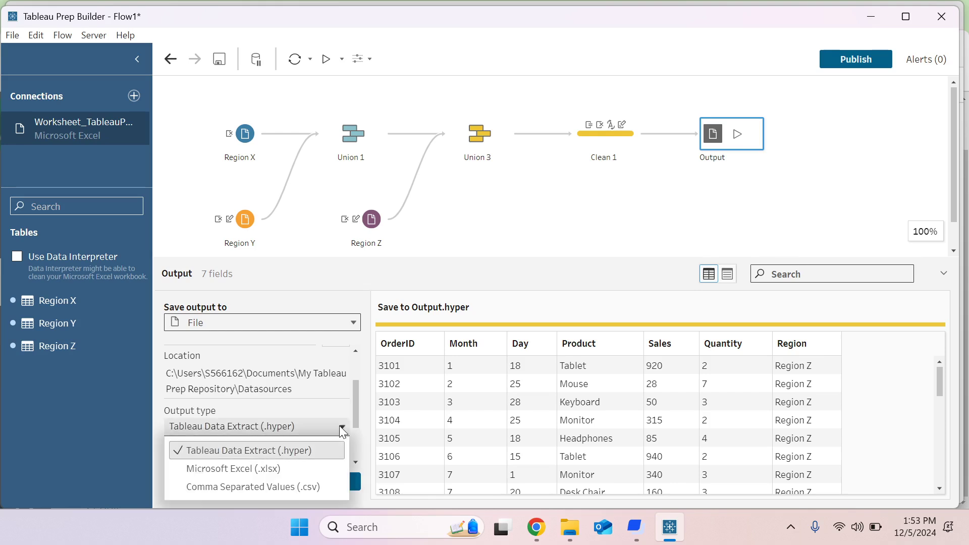
left_click(356, 402)
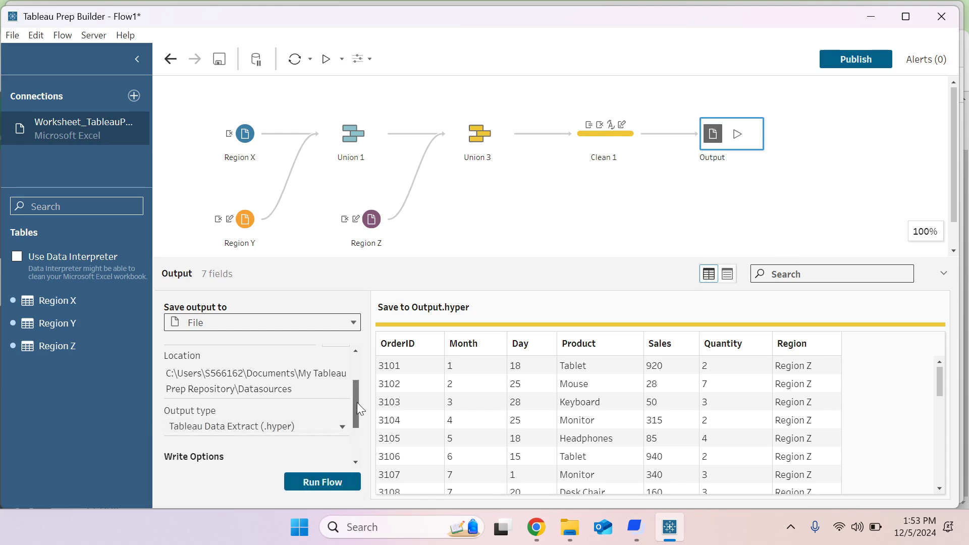
Set the Output step's output type to Comma Separated Values (.csv)
left_click_drag(356, 402, 357, 414)
left_click(343, 397)
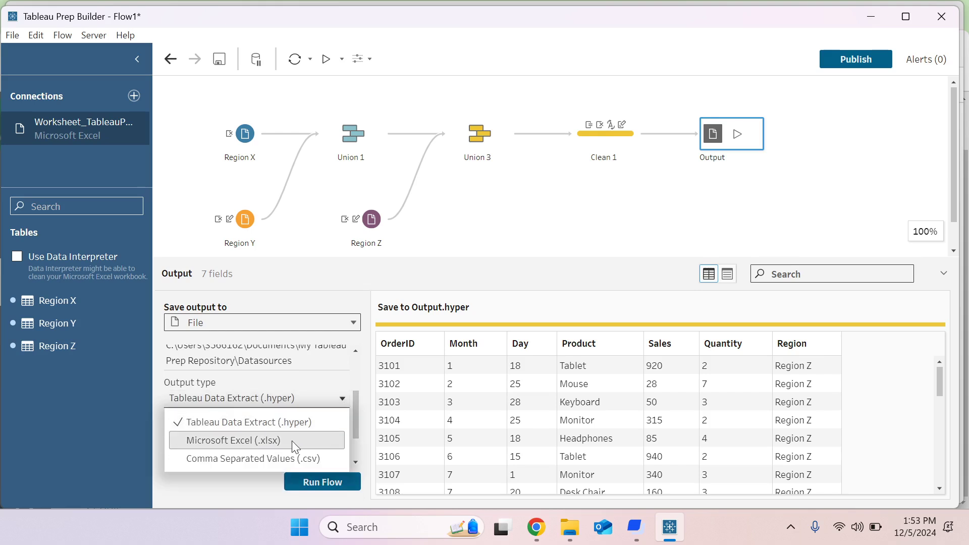
left_click(301, 458)
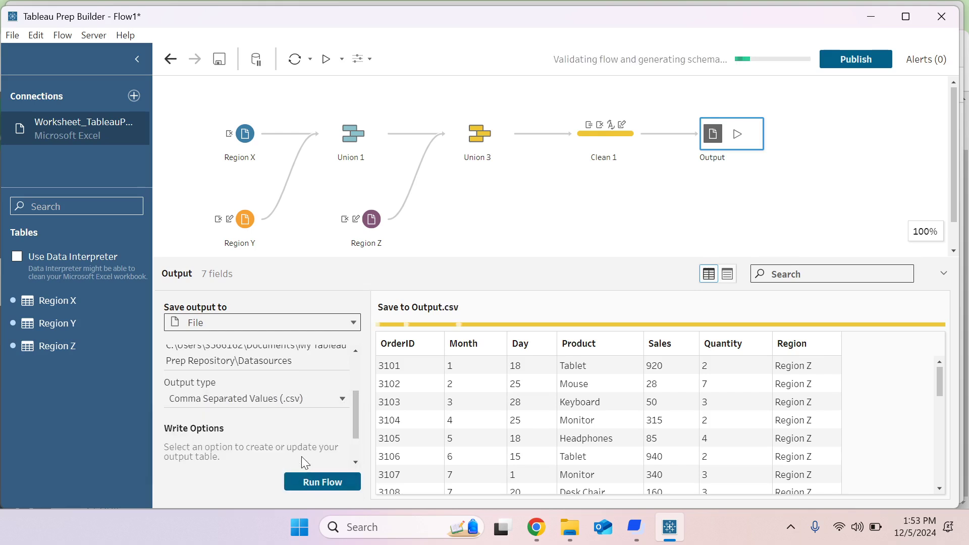
Name the output file BandiOutput and run the flow, closing the completion dialog
left_click_drag(354, 421, 356, 383)
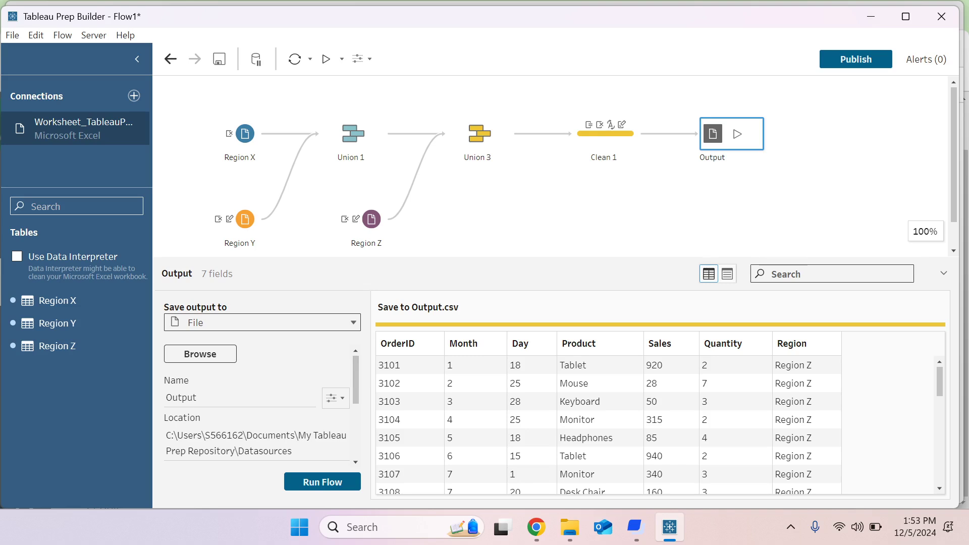
type("Bandi")
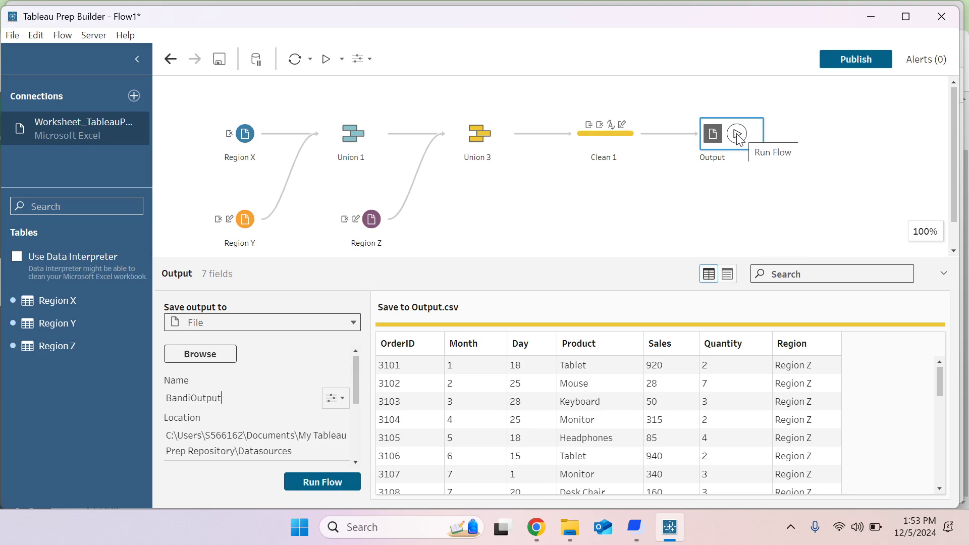
left_click(323, 484)
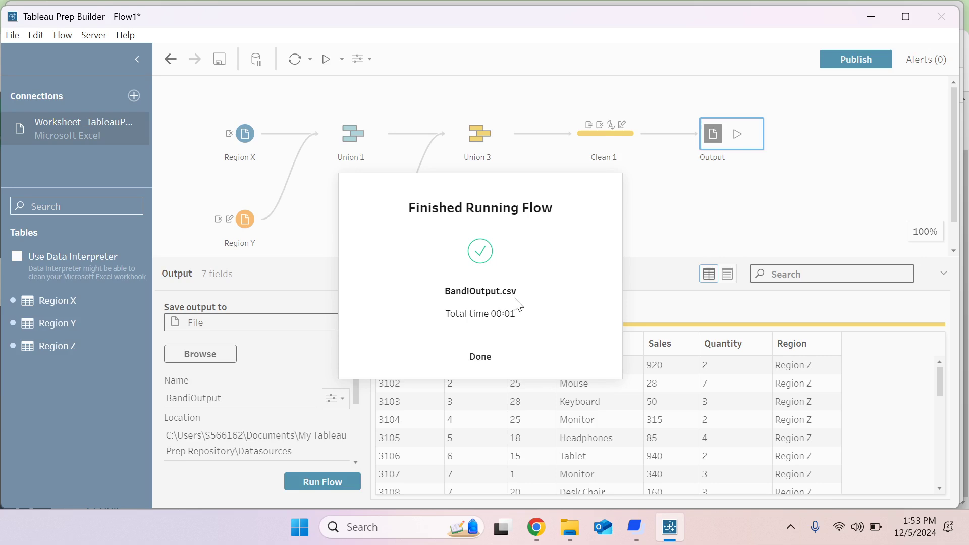
left_click(667, 206)
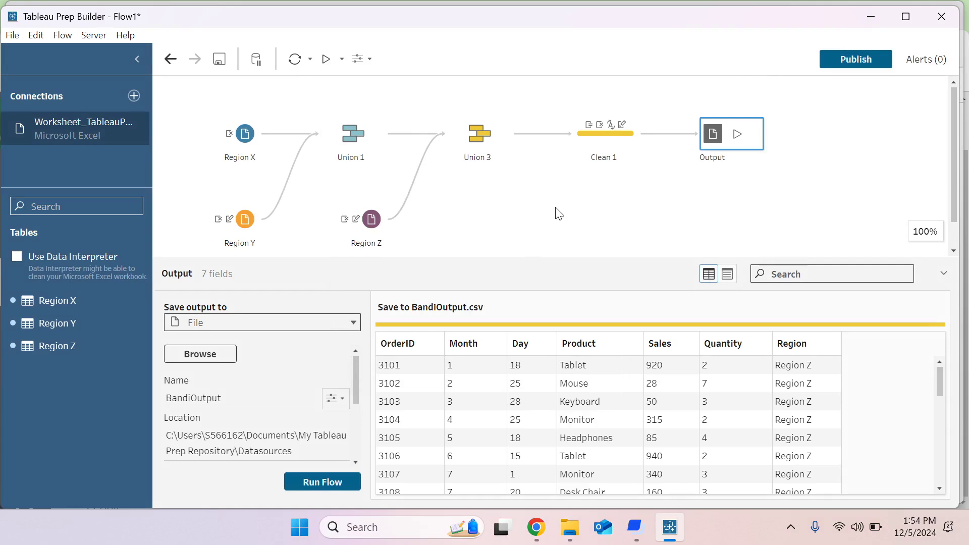
Go to the Datasources folder using the output's copied save location and open the BandiOutput CSV file in Excel
mouse_move(574, 535)
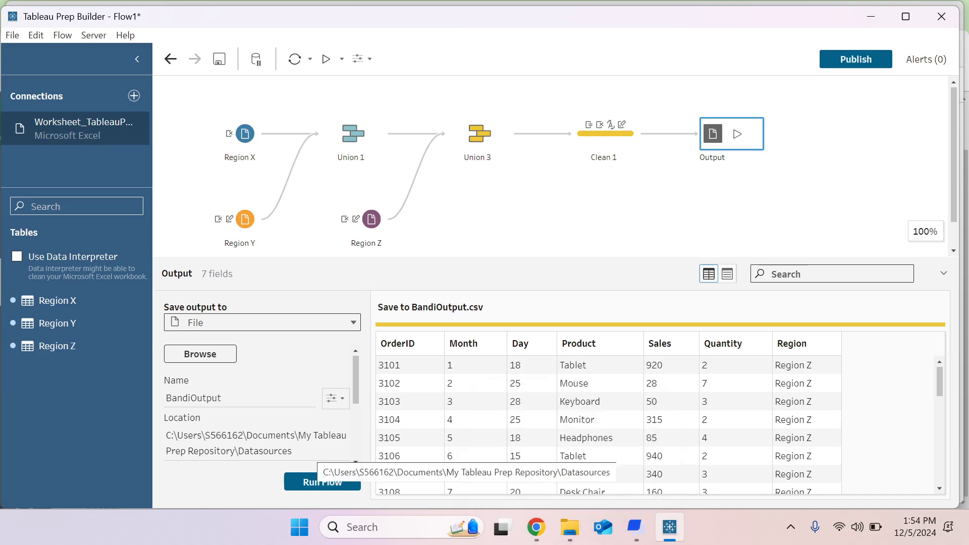
left_click_drag(293, 451, 150, 424)
key("ctrl+c")
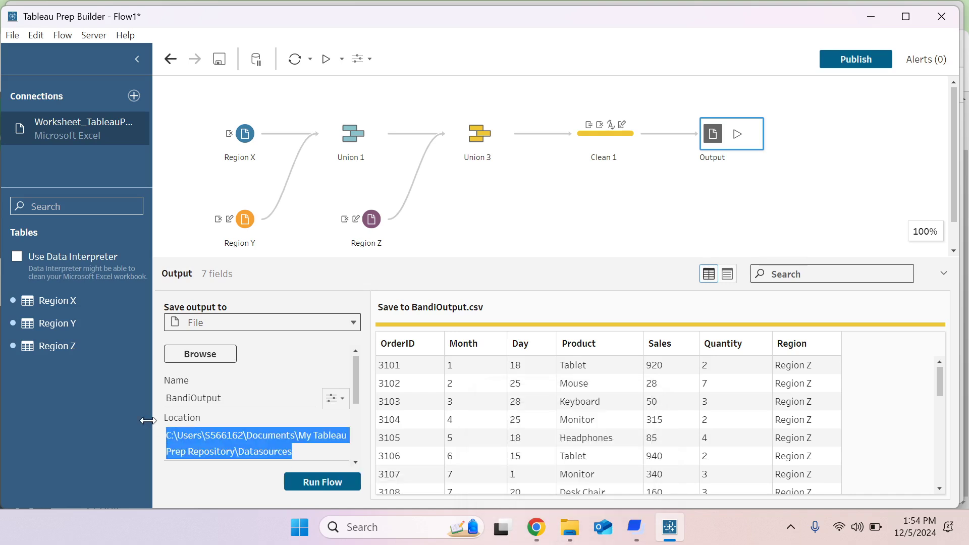
left_click(371, 528)
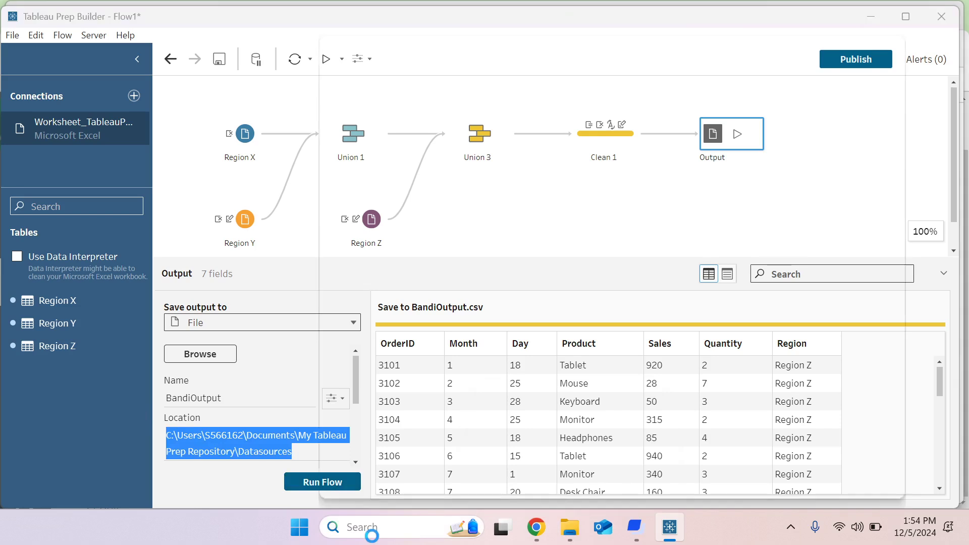
key("ctrl+v")
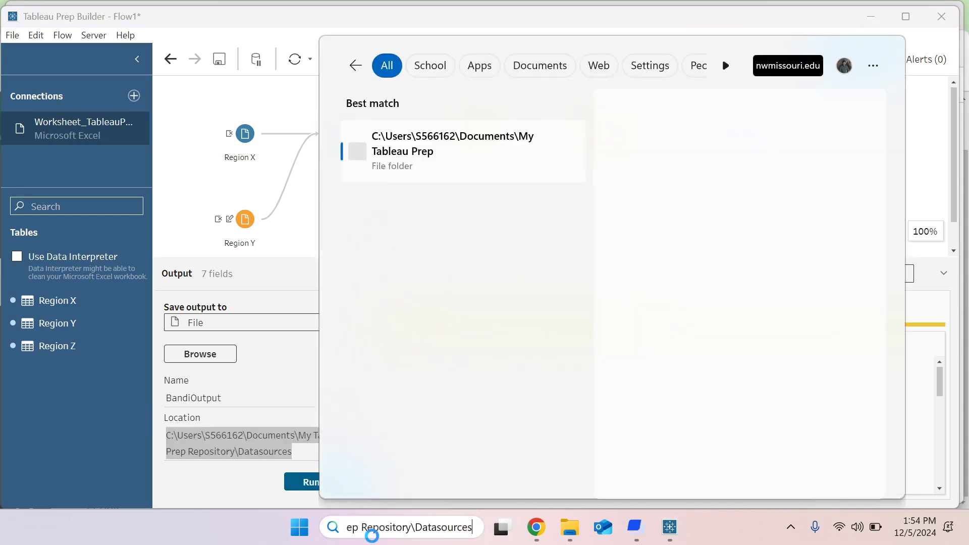
key("Escape")
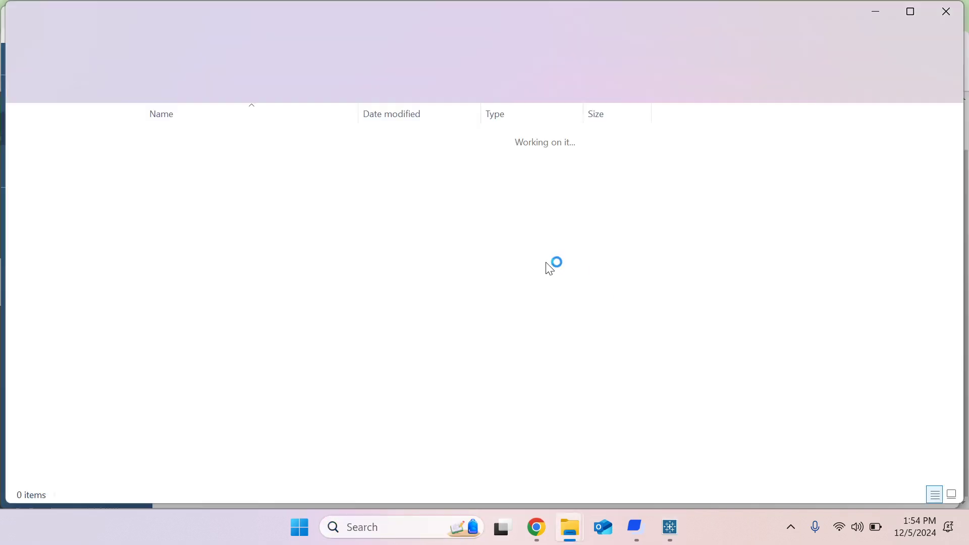
left_click(196, 143)
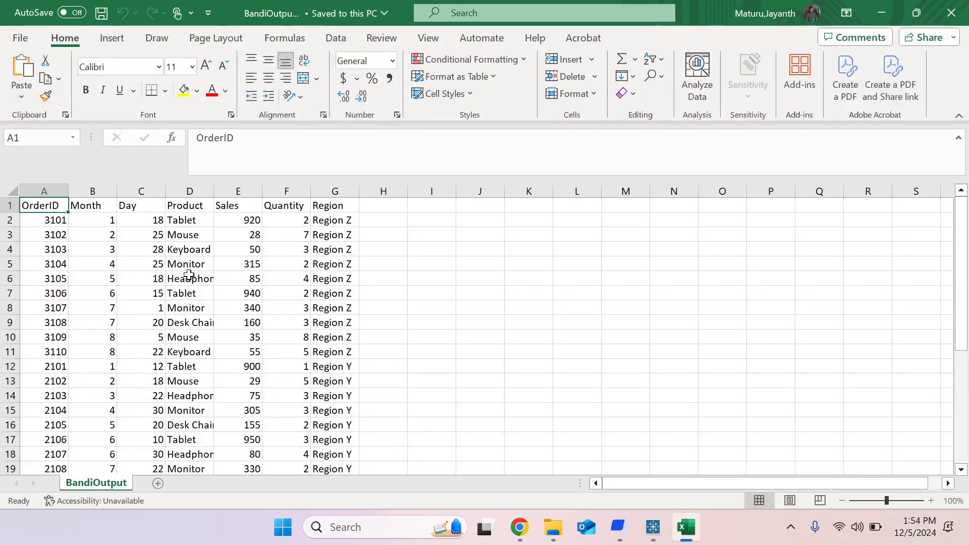
Review the combined Region X, Y and Z rows and all columns of the exported BandiOutput sheet
scroll(189, 274, "down", 2)
scroll(189, 274, "down", 8)
scroll(188, 274, "up", 10)
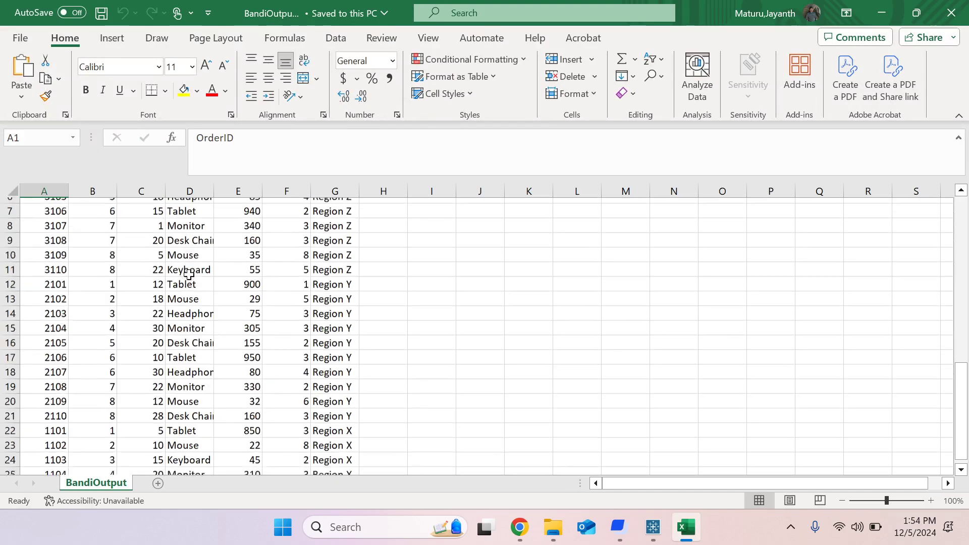
scroll(189, 274, "up", 1)
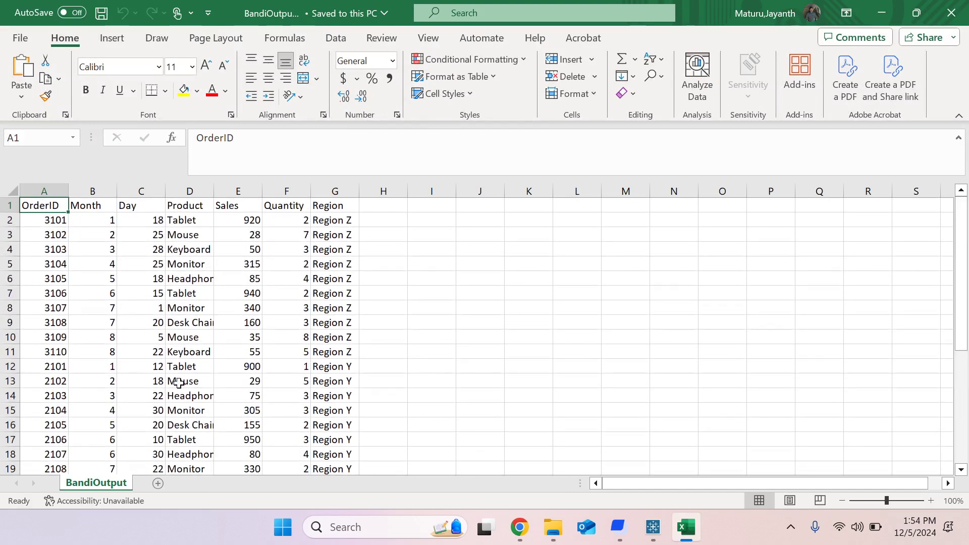
scroll(179, 384, "down", 4)
scroll(178, 384, "up", 3)
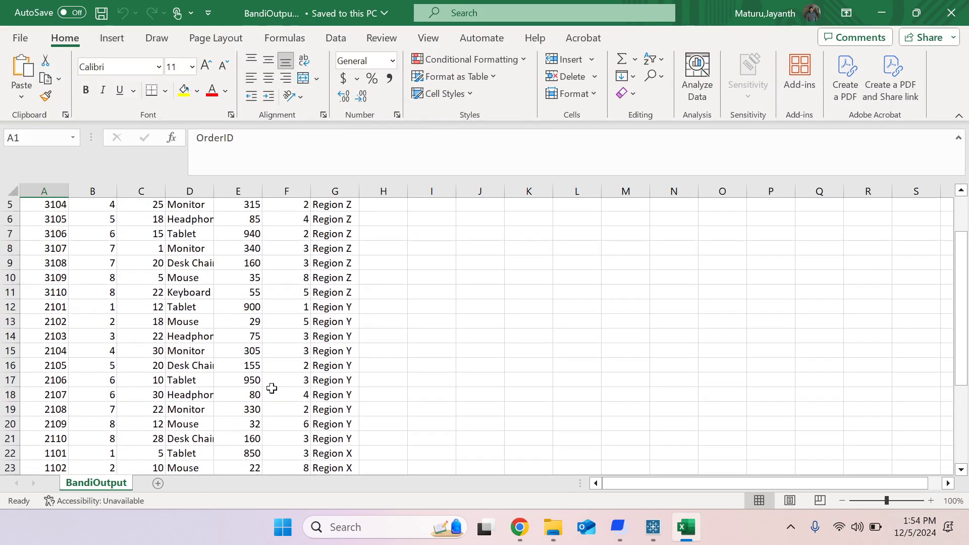
scroll(351, 356, "up", 2)
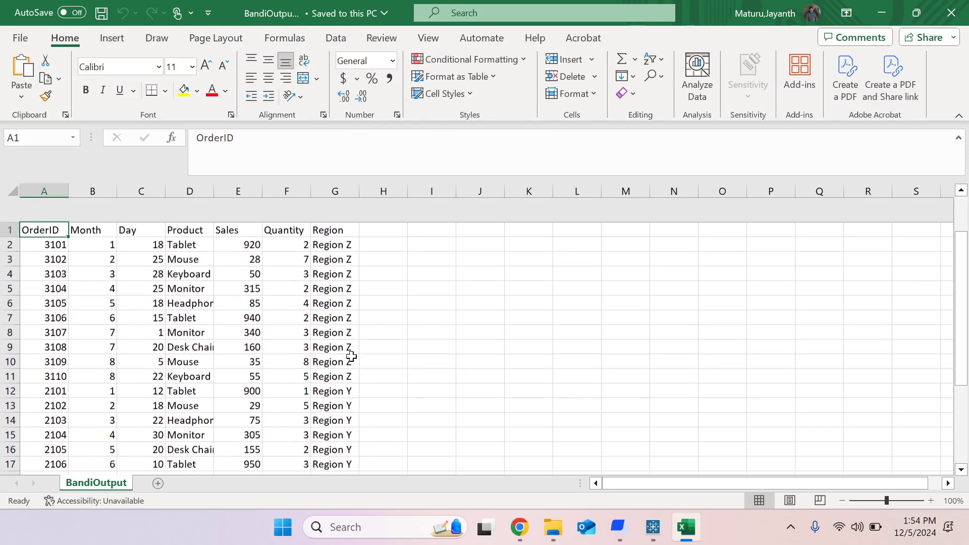
scroll(352, 357, "down", 2)
scroll(351, 356, "up", 3)
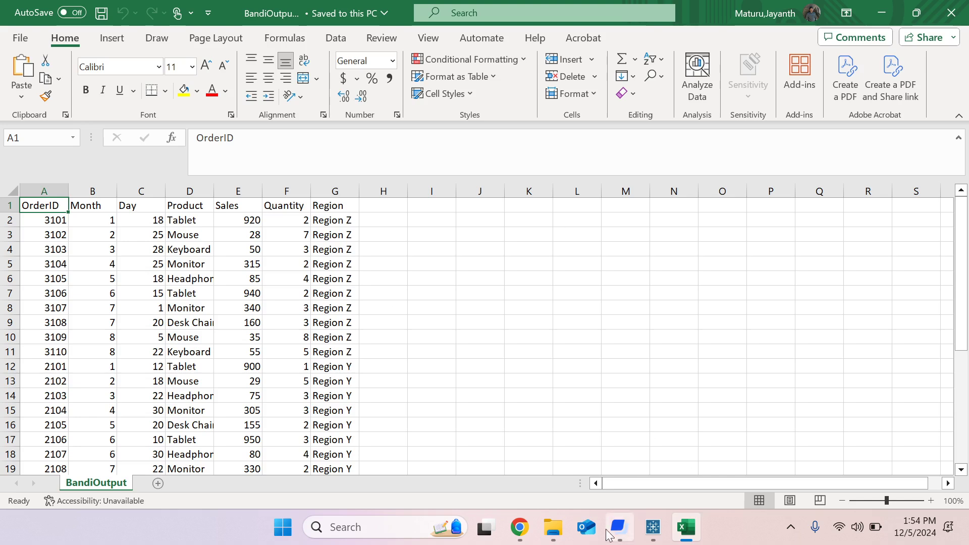
left_click(622, 537)
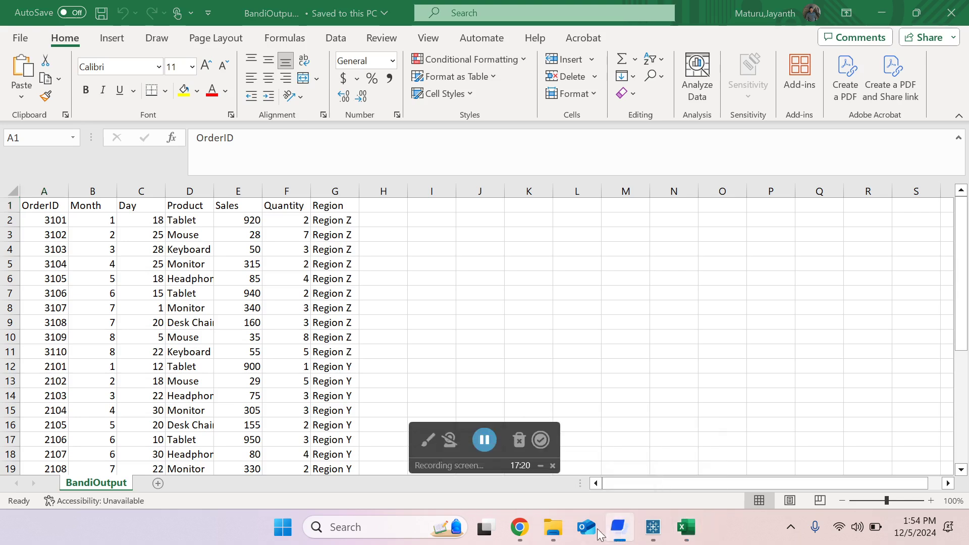